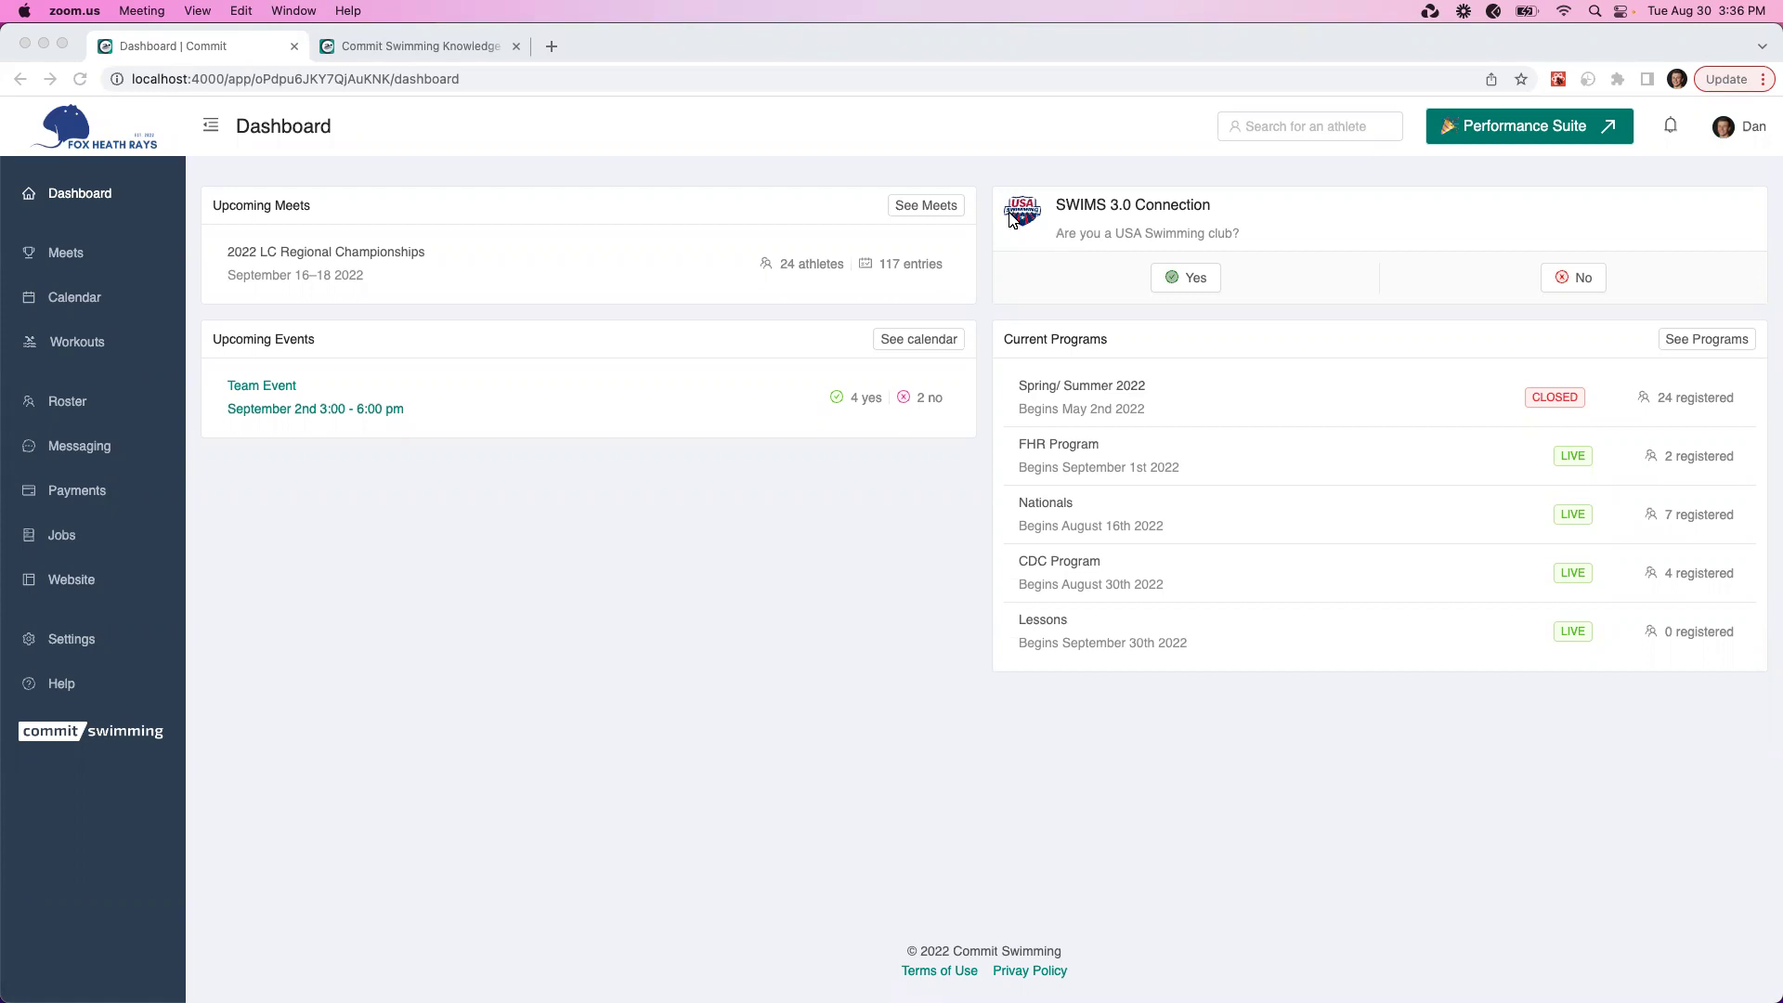
Answer Yes on the SWIMS 3.0 Connection card, then go to team settings to check codes
{"action": "left_click", "coordinate": [1165, 286]}
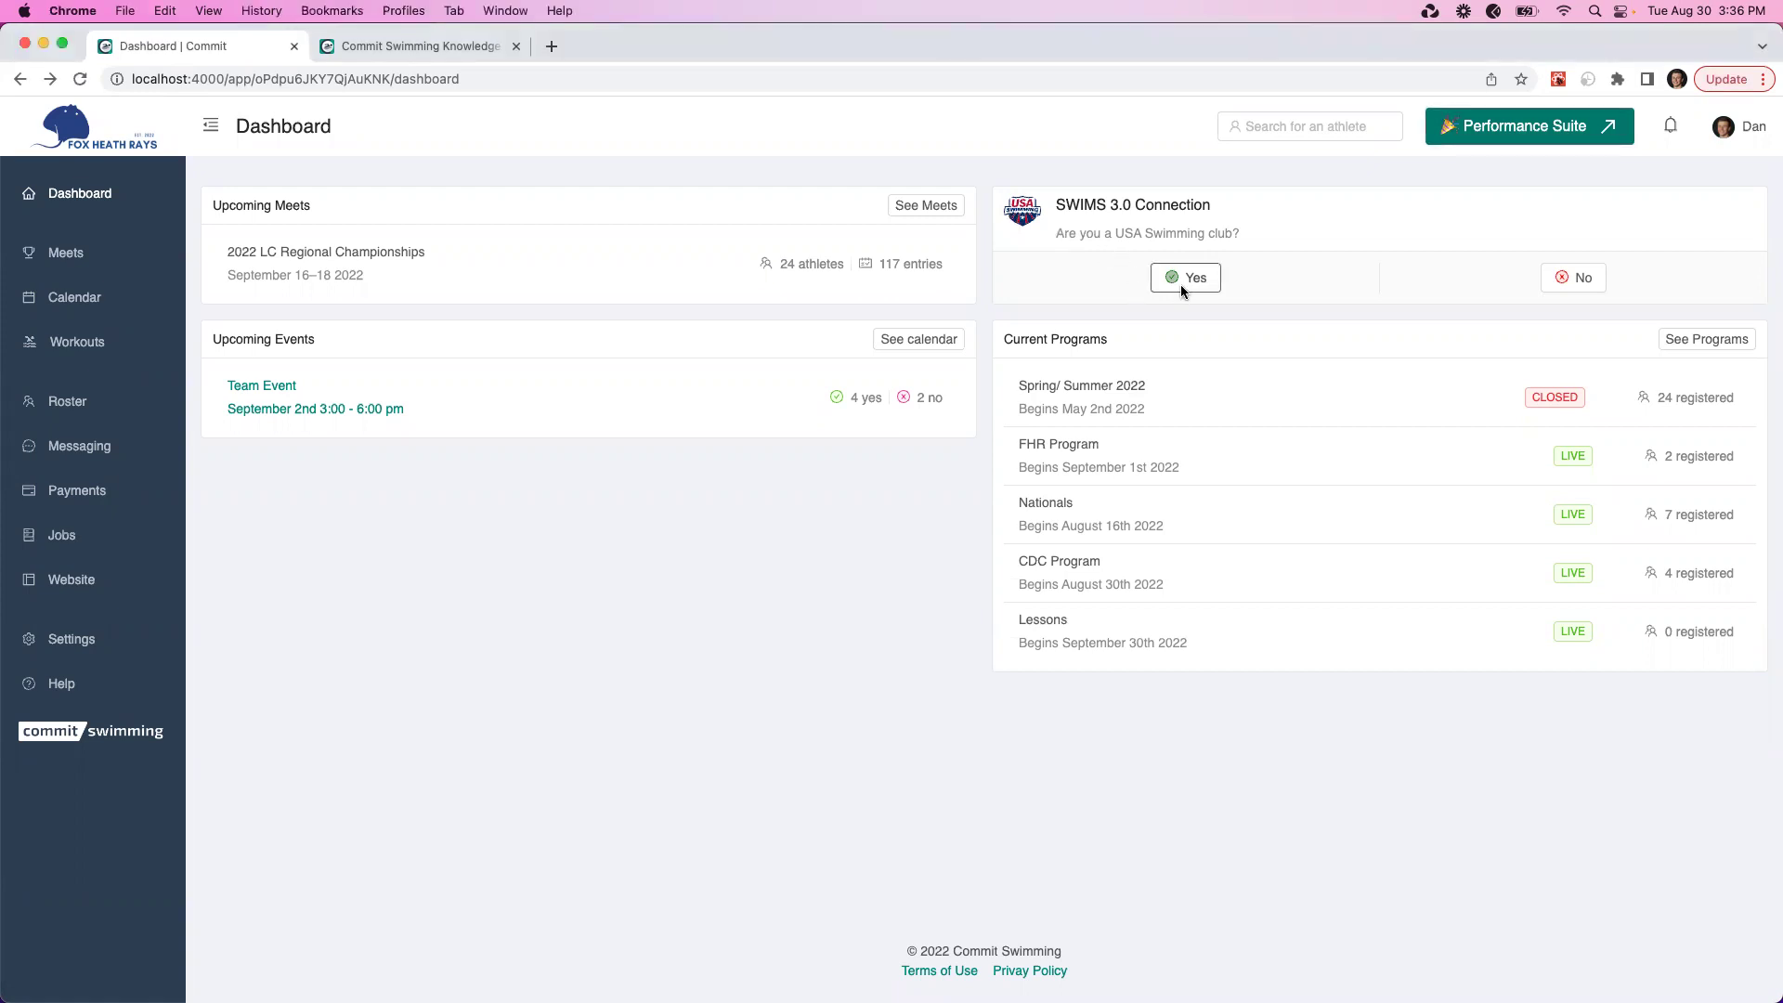
{"action": "left_click", "coordinate": [1181, 286]}
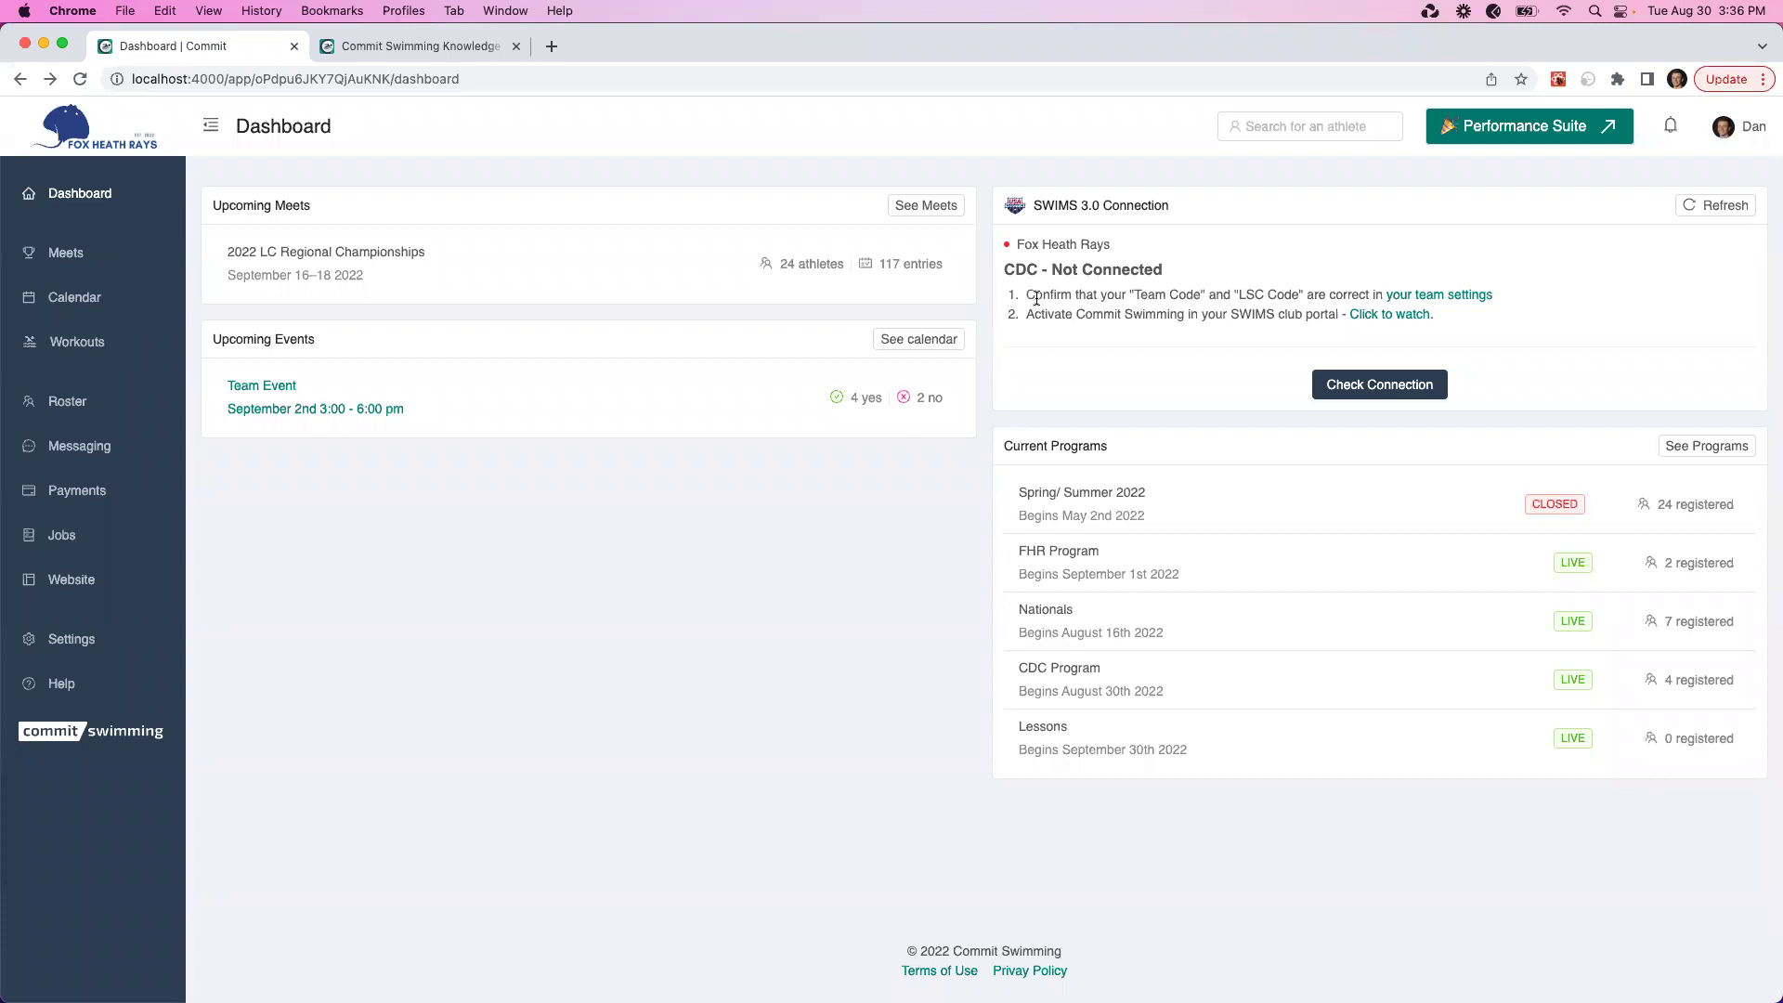
{"action": "left_click_drag", "start_coordinate": [1026, 313], "coordinate": [1265, 312]}
{"action": "left_click", "coordinate": [1261, 311]}
{"action": "left_click", "coordinate": [1415, 302]}
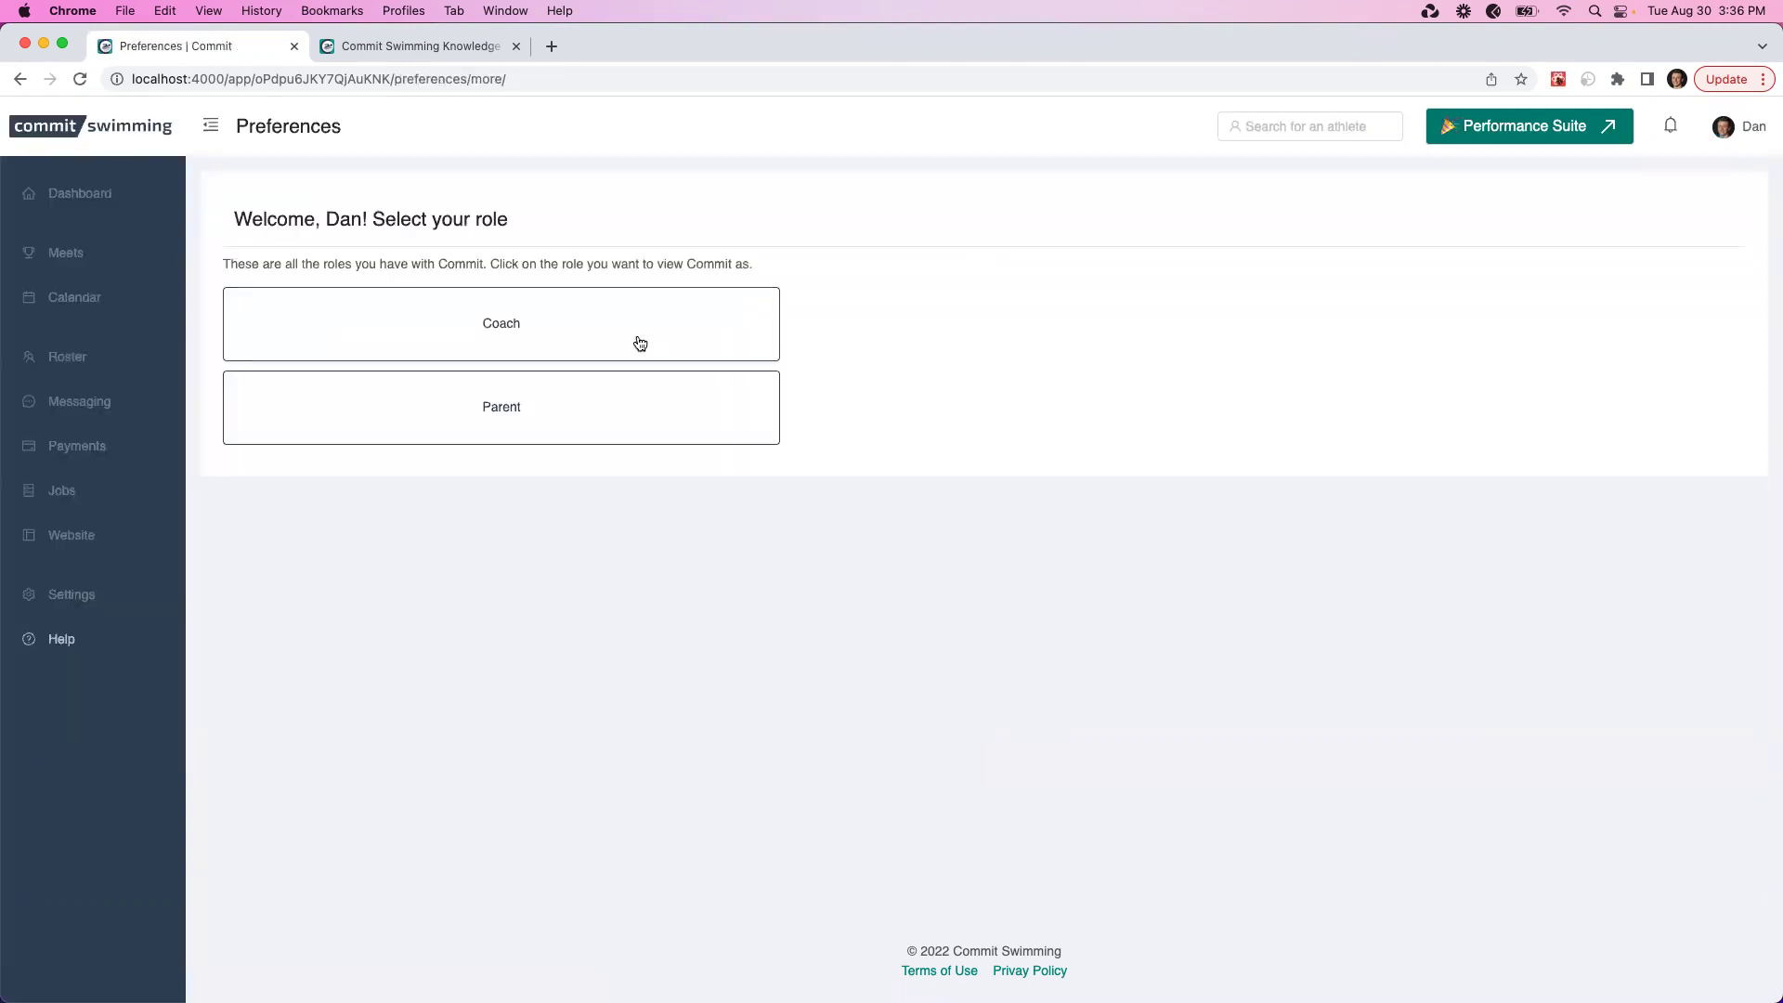
As Coach, change the LSC Code from FLO to FL and save the team settings
{"action": "left_click", "coordinate": [637, 342]}
{"action": "left_click", "coordinate": [794, 427]}
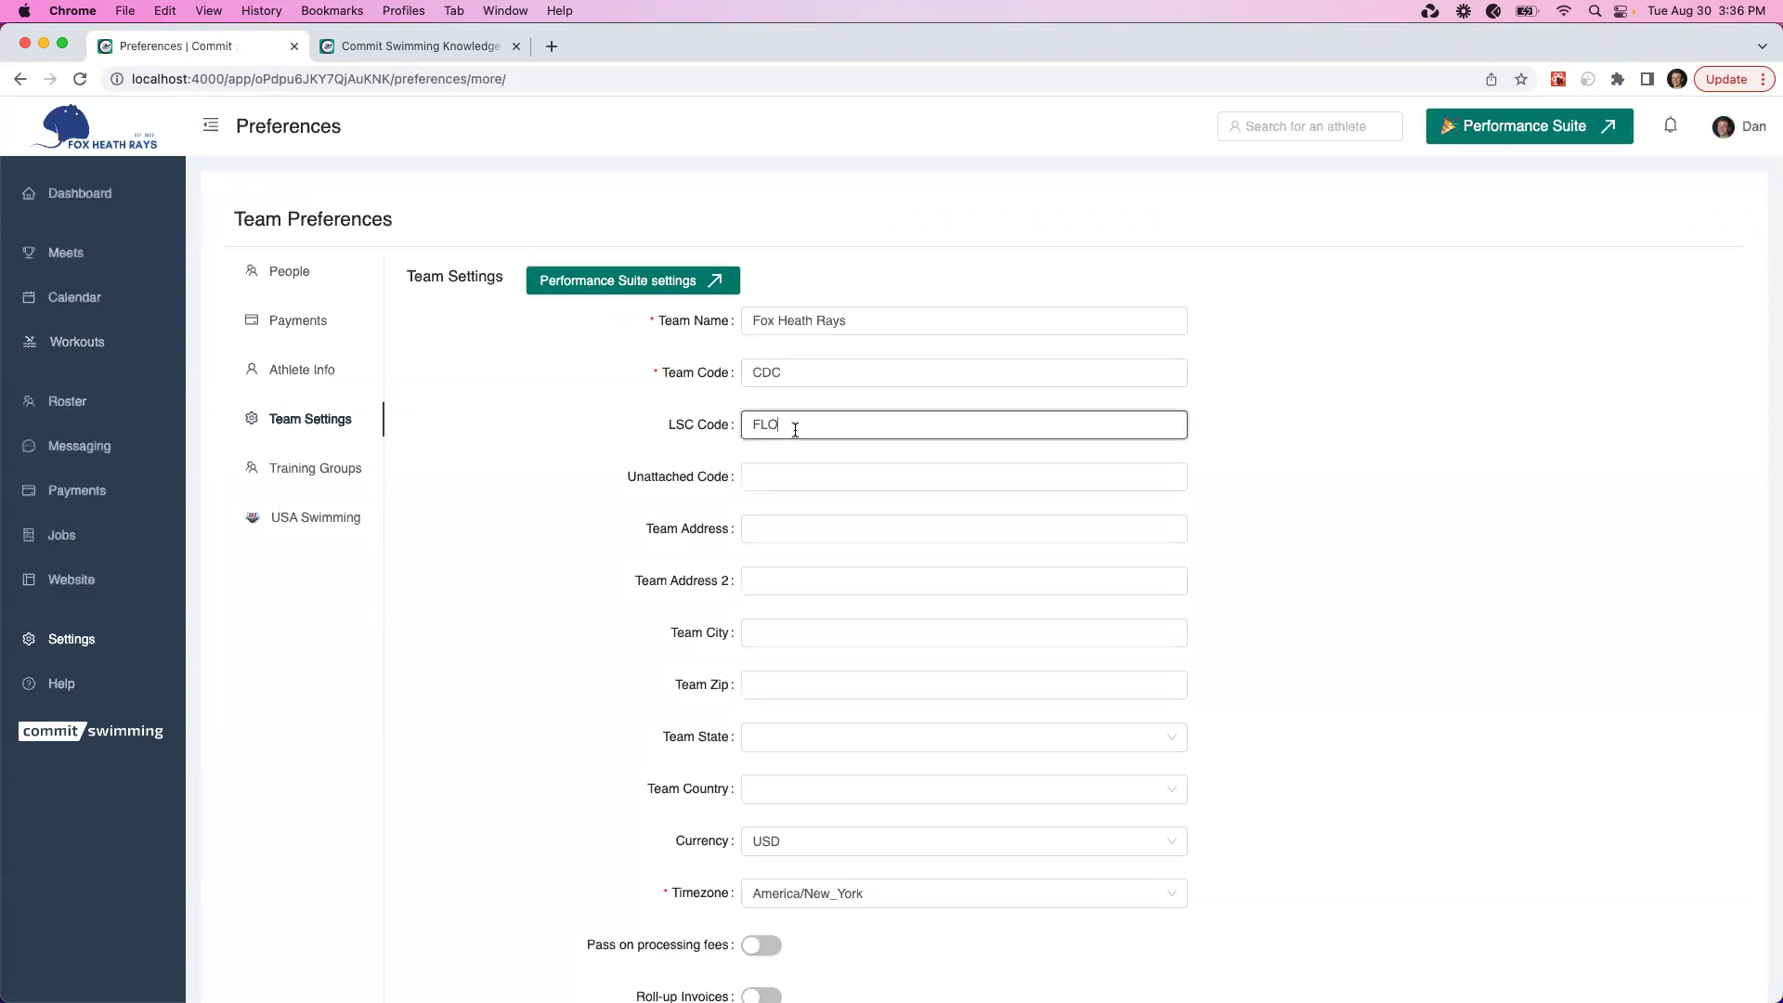
{"action": "key", "text": "BackSpace"}
{"action": "left_click", "coordinate": [670, 417]}
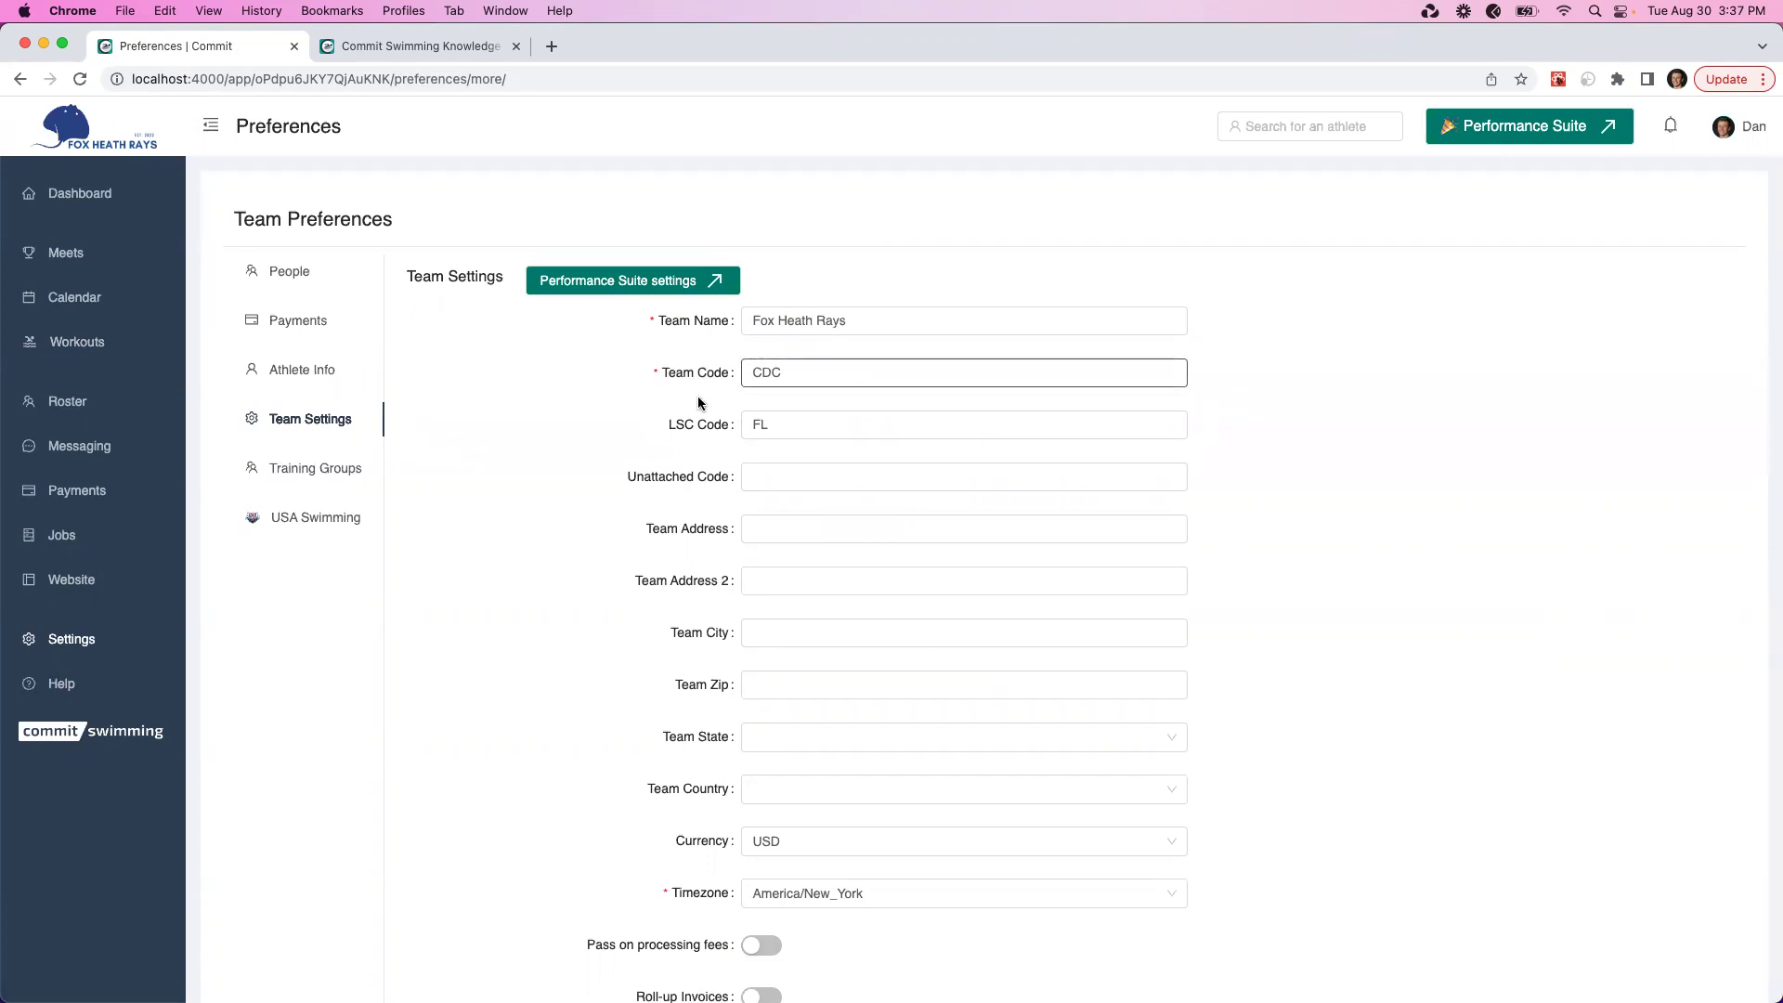
{"action": "scroll", "coordinate": [848, 890], "scroll_direction": "down", "scroll_amount": 5}
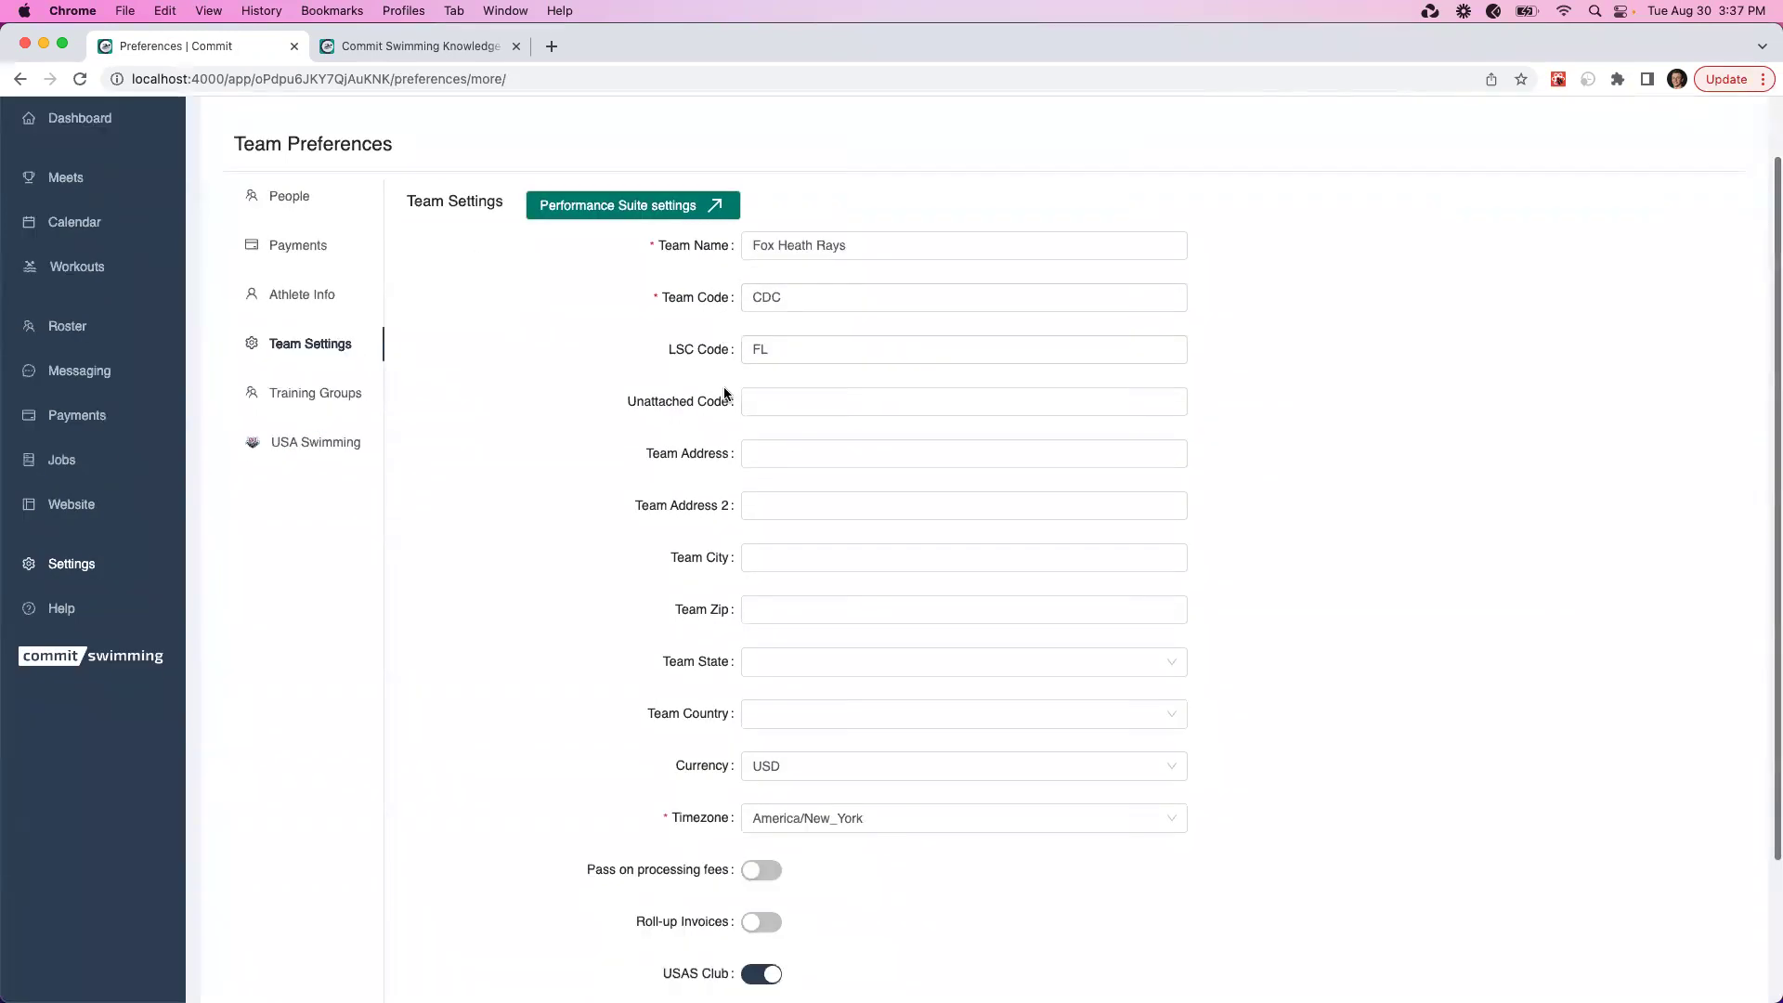
{"action": "left_click", "coordinate": [798, 845]}
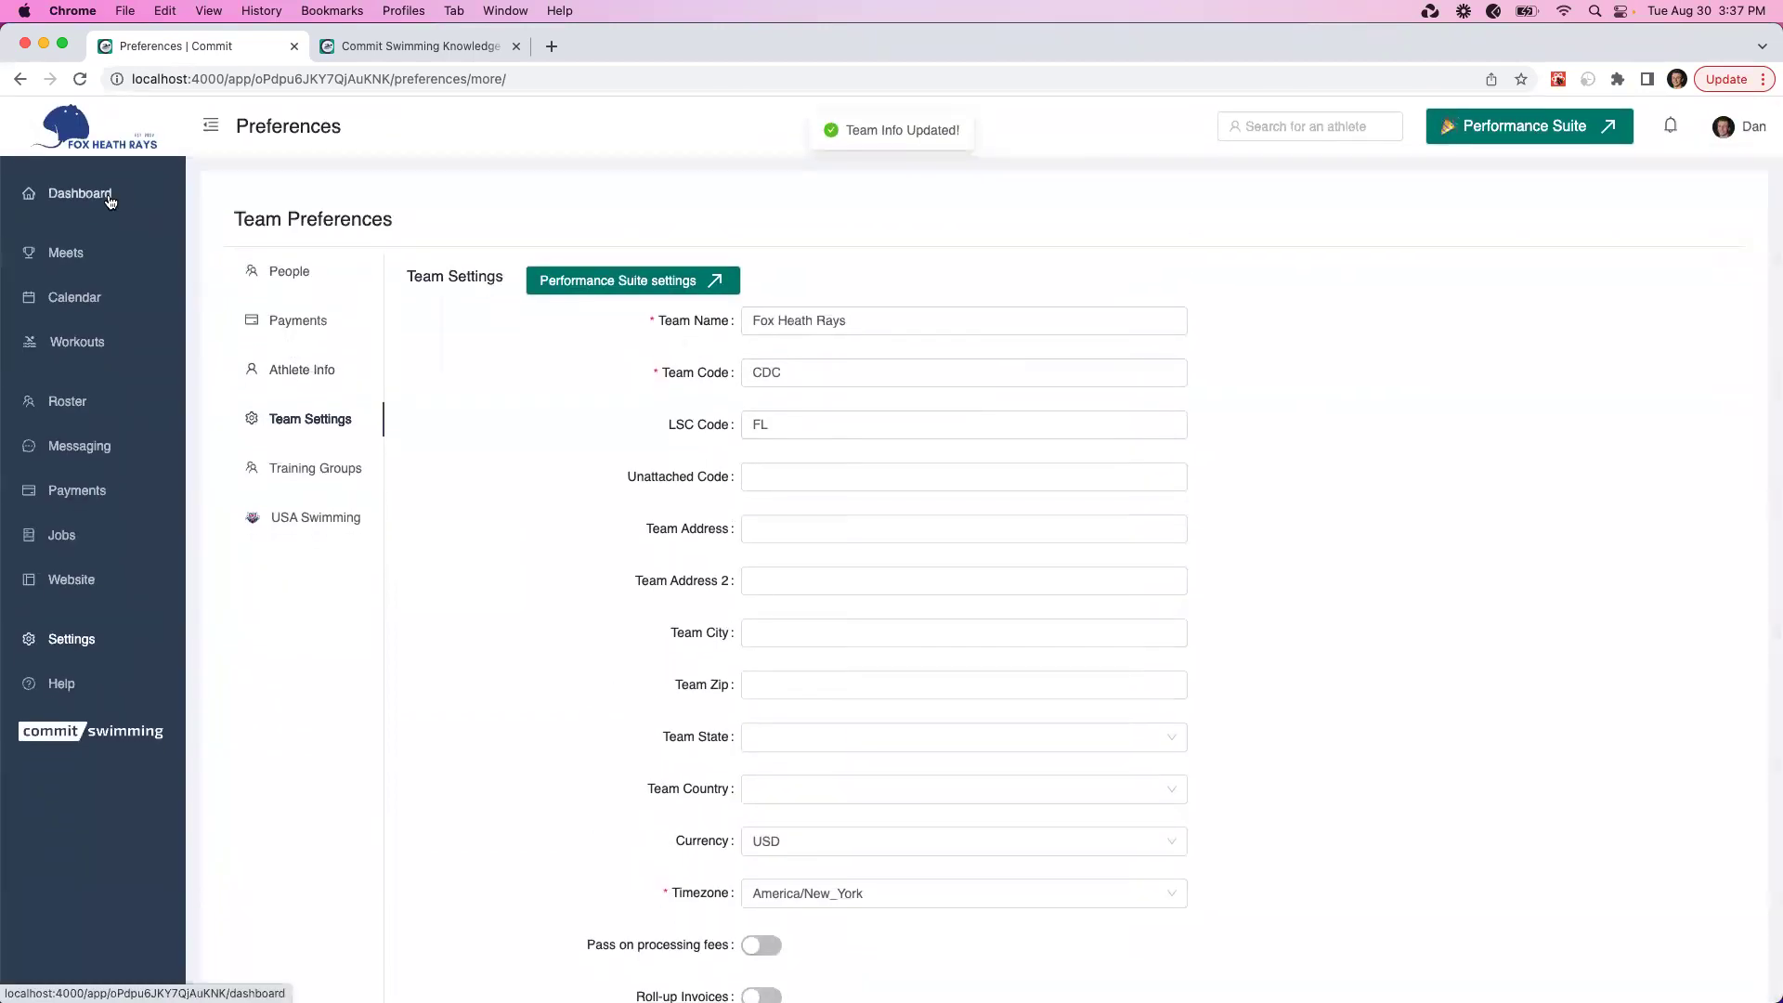
Check the USA Swimming connection, then review the dashboard's SWIMS stats: 5 members, 3 not in Commit
{"action": "left_click", "coordinate": [292, 524]}
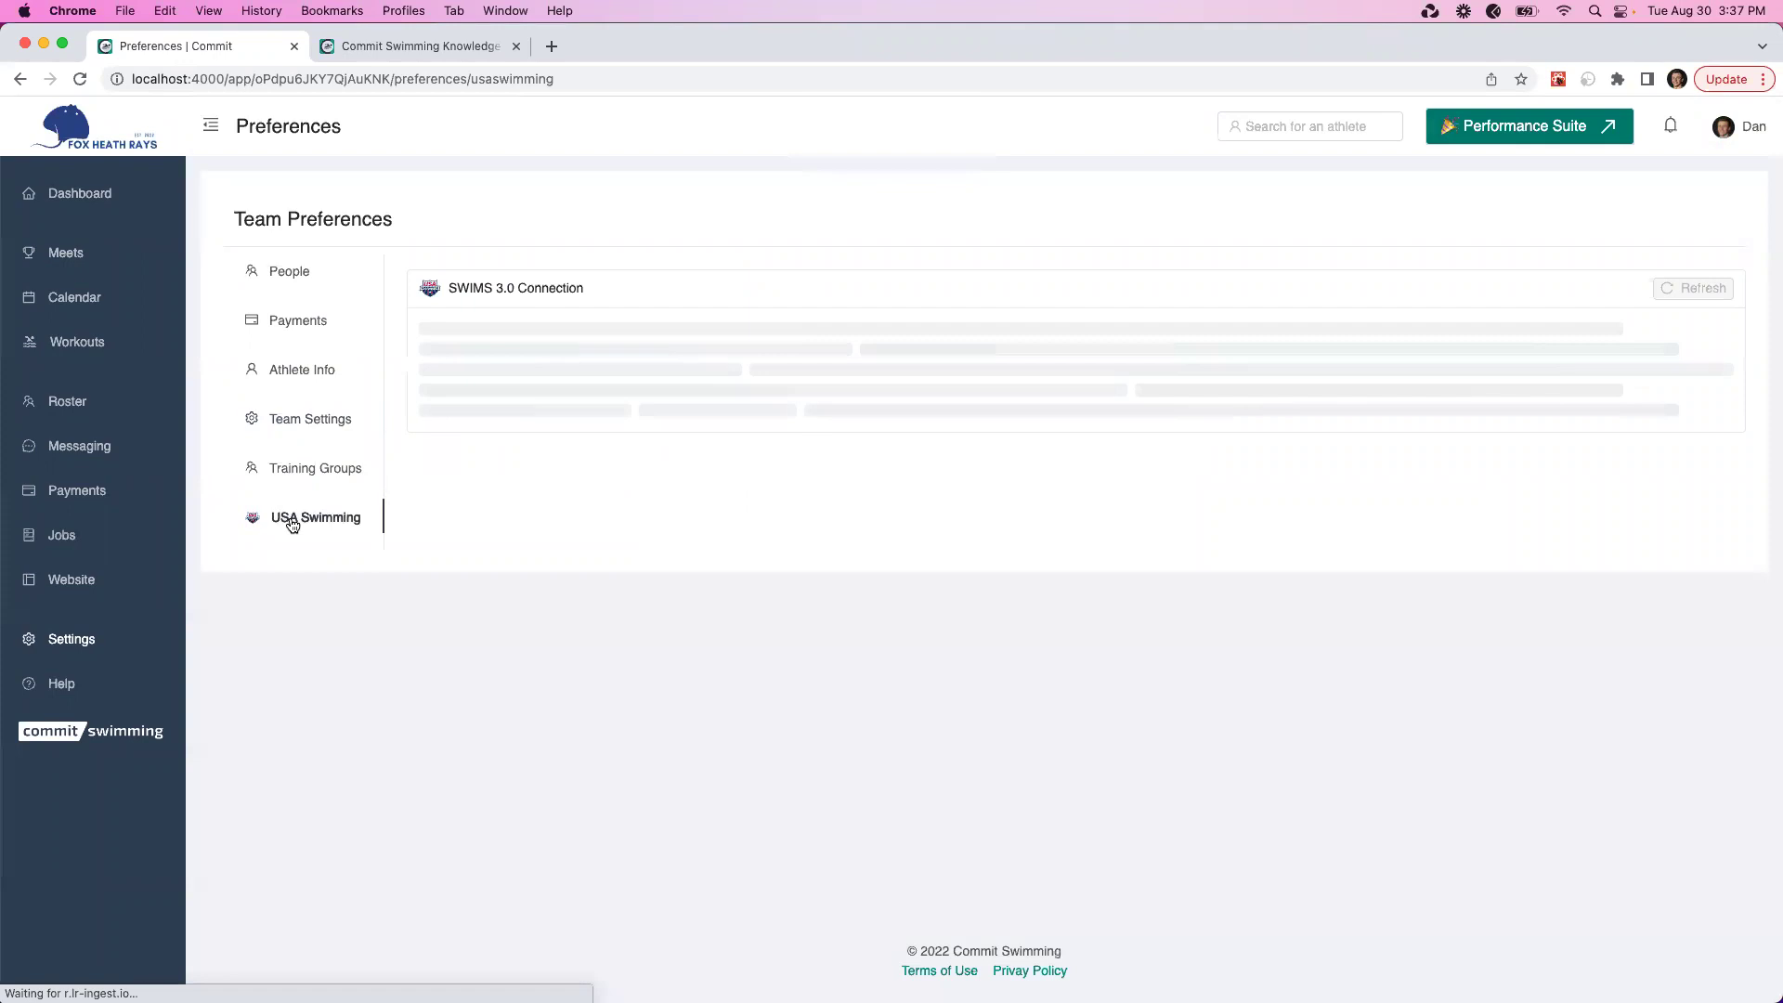
{"action": "left_click", "coordinate": [128, 202]}
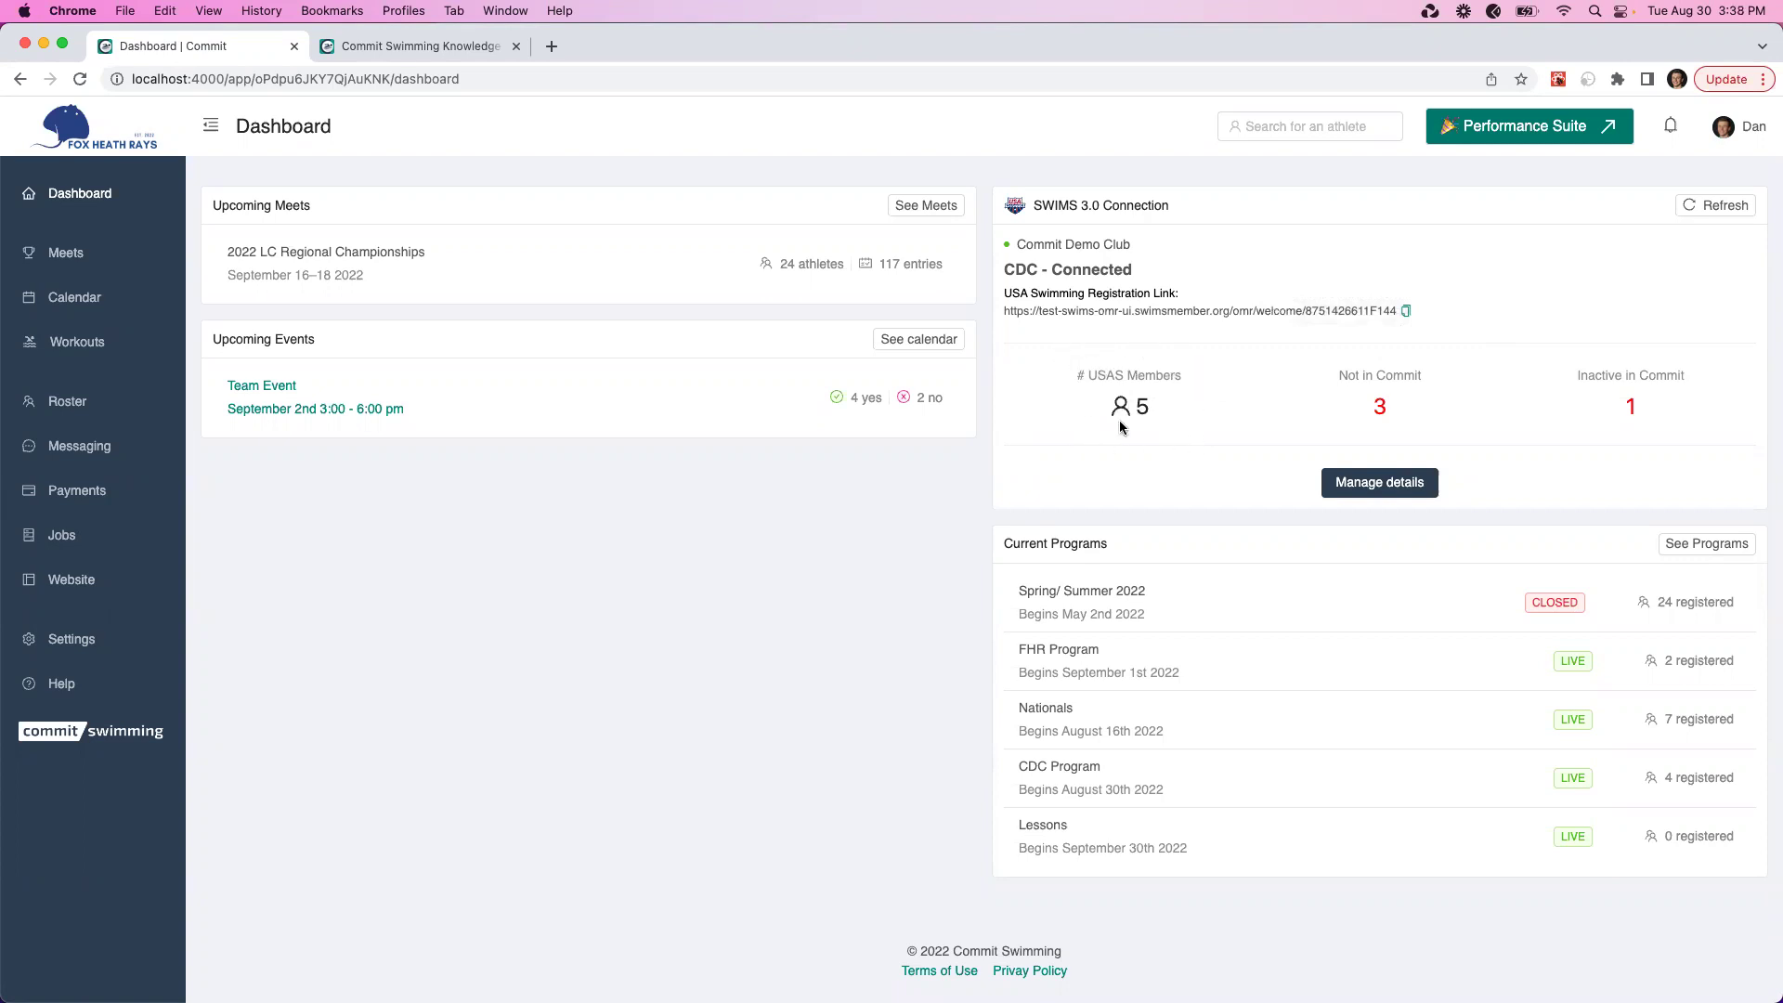
{"action": "mouse_move", "coordinate": [1365, 401]}
Add all three SWIMS swimmers missing from Commit to the roster, then close the roster panel
{"action": "left_click", "coordinate": [1370, 482]}
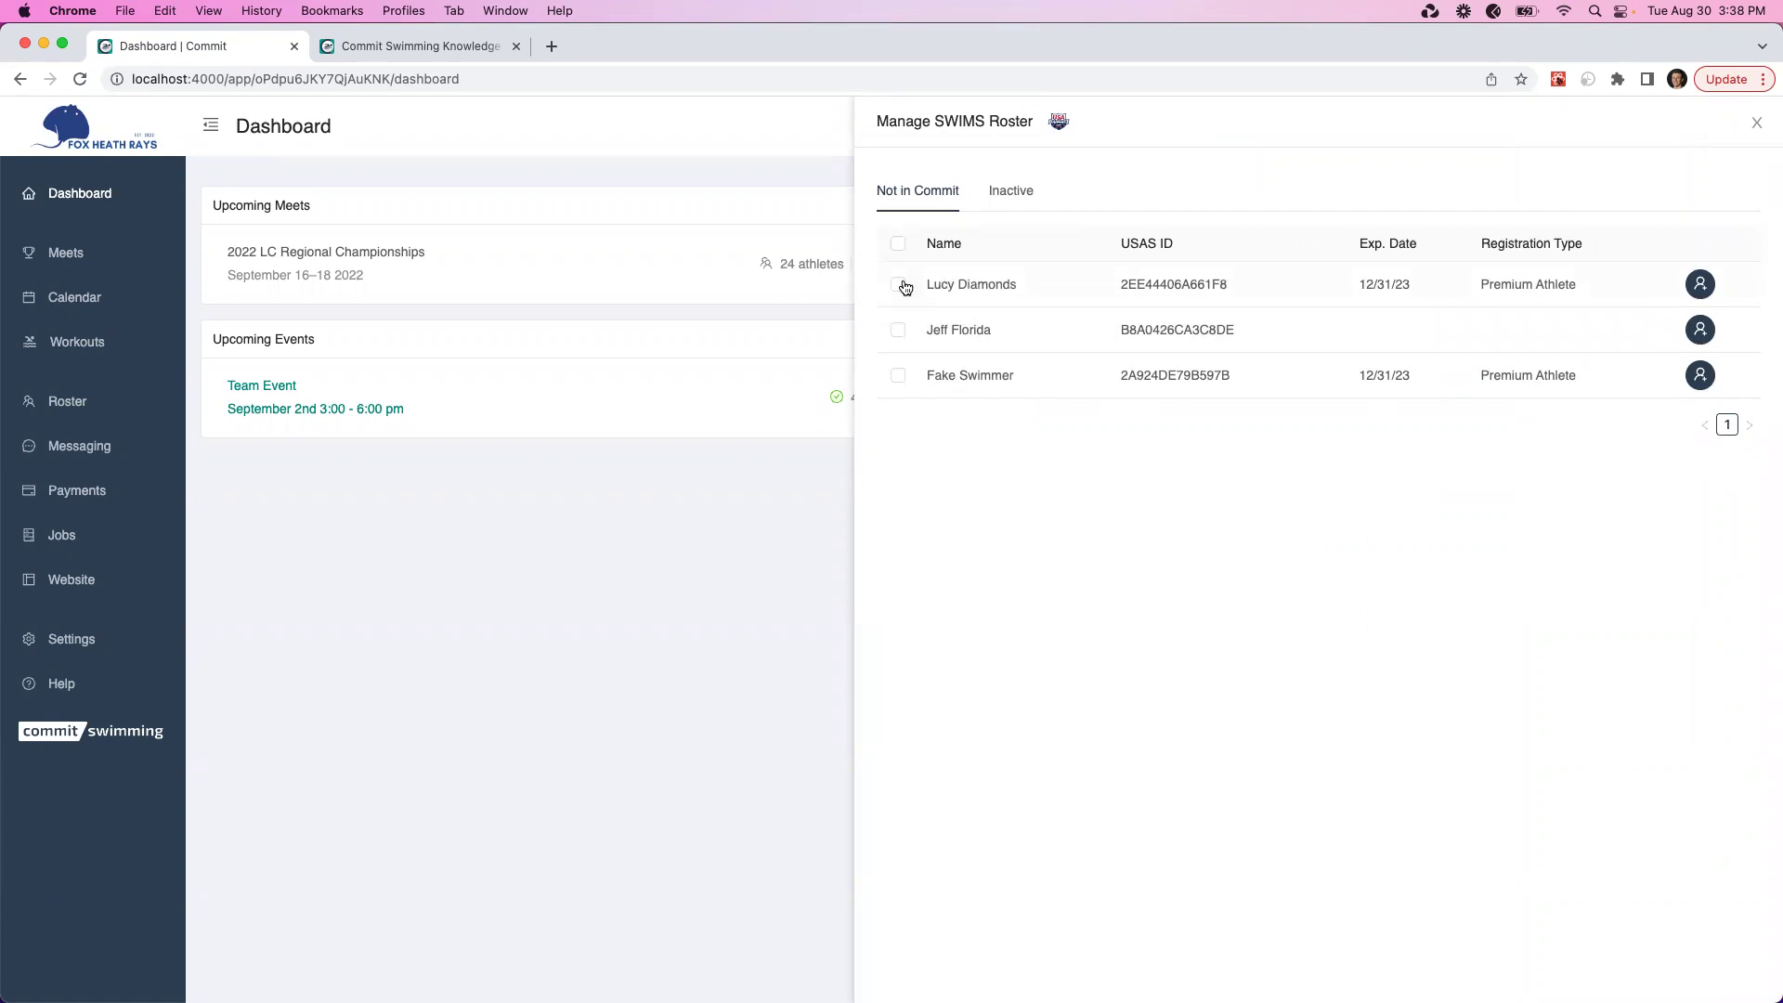
{"action": "left_click", "coordinate": [899, 244]}
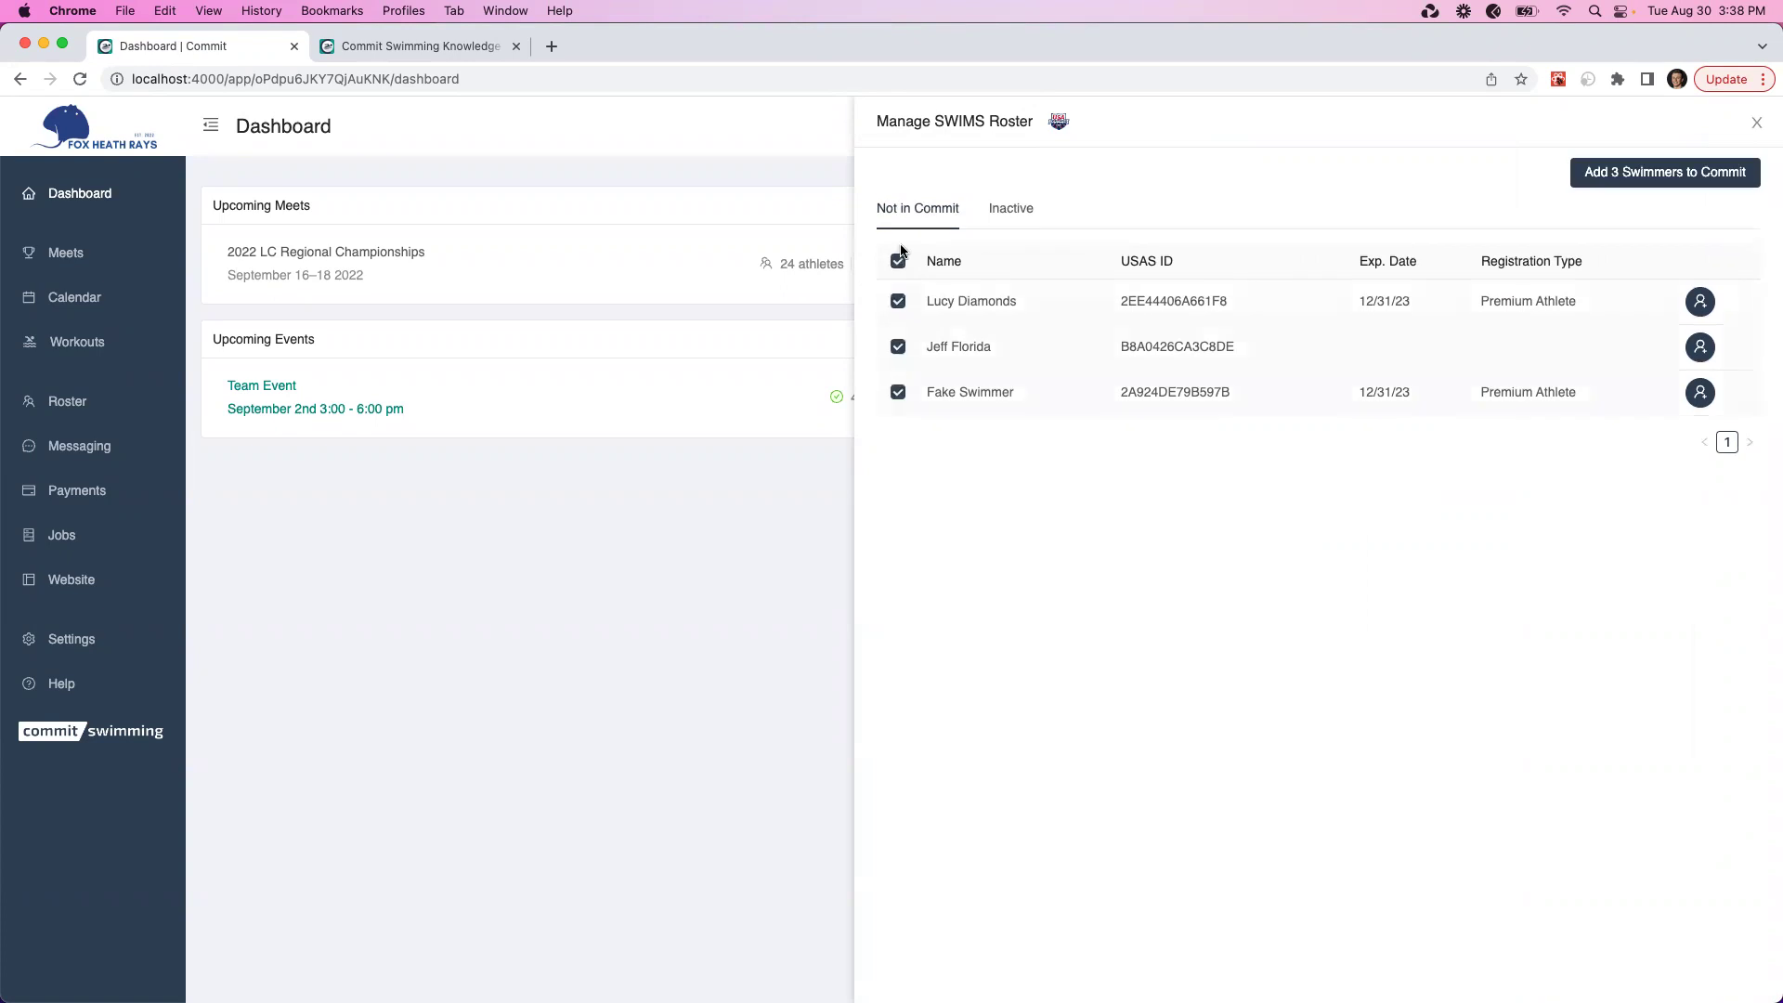
{"action": "left_click", "coordinate": [1608, 172]}
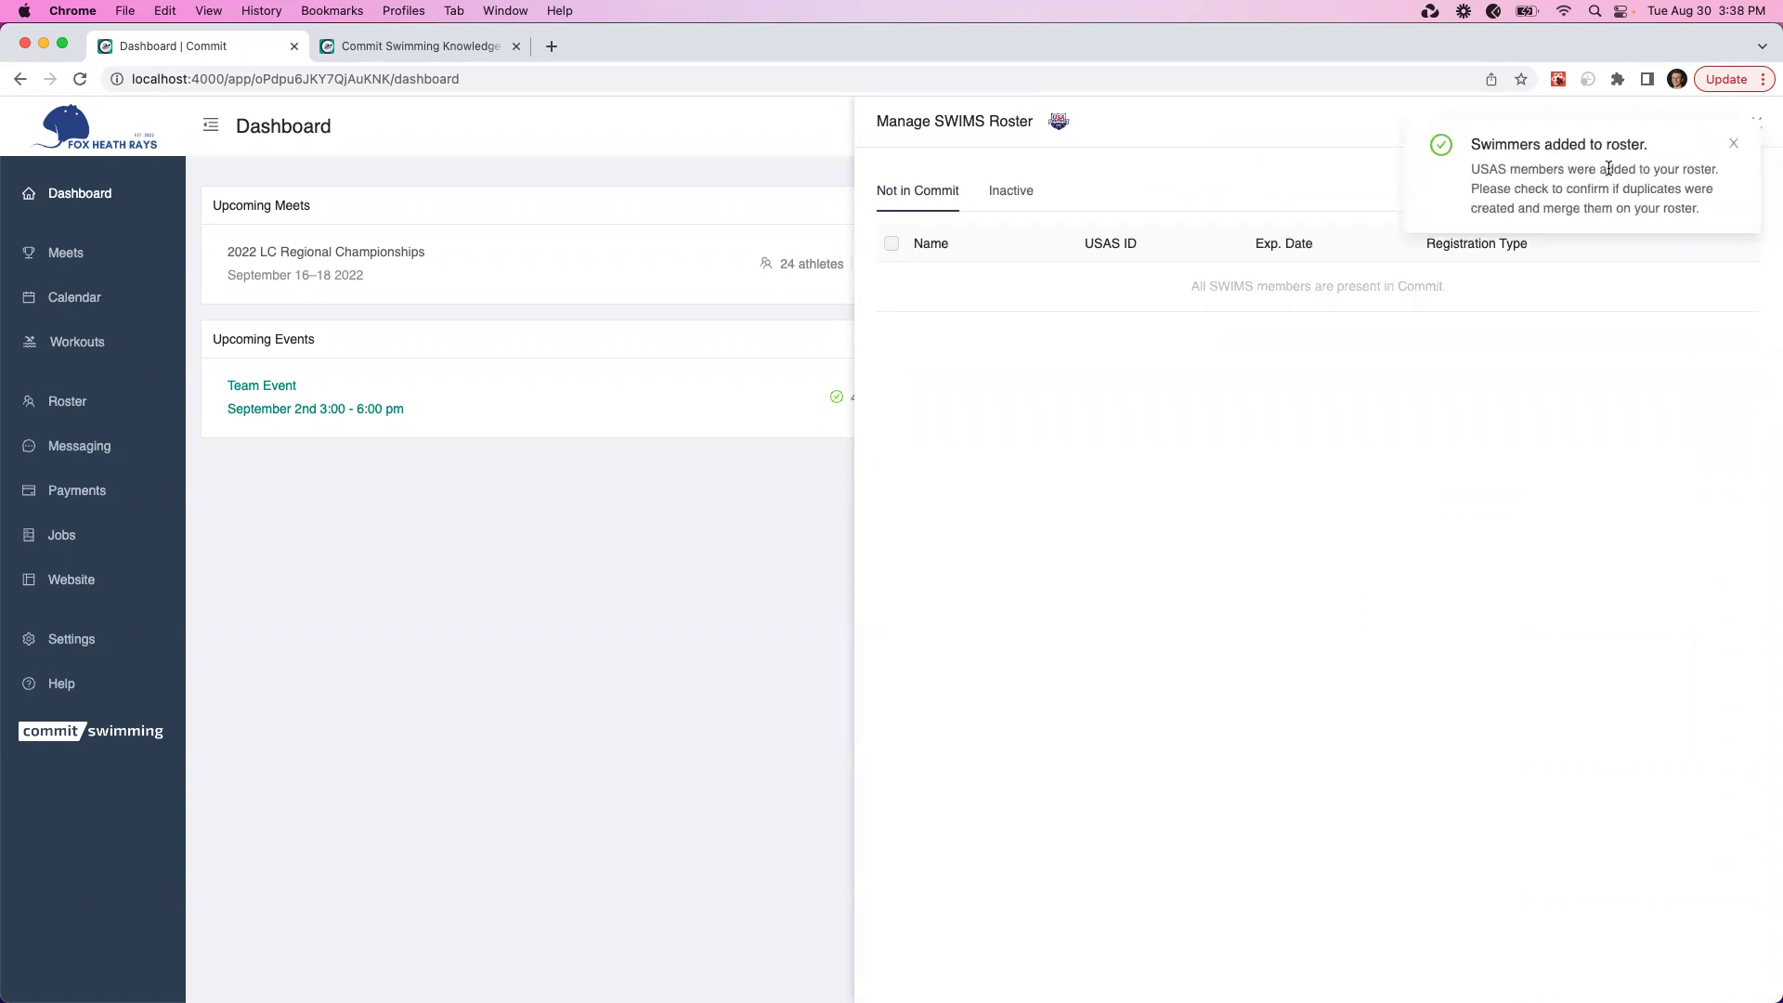
{"action": "left_click", "coordinate": [1732, 145]}
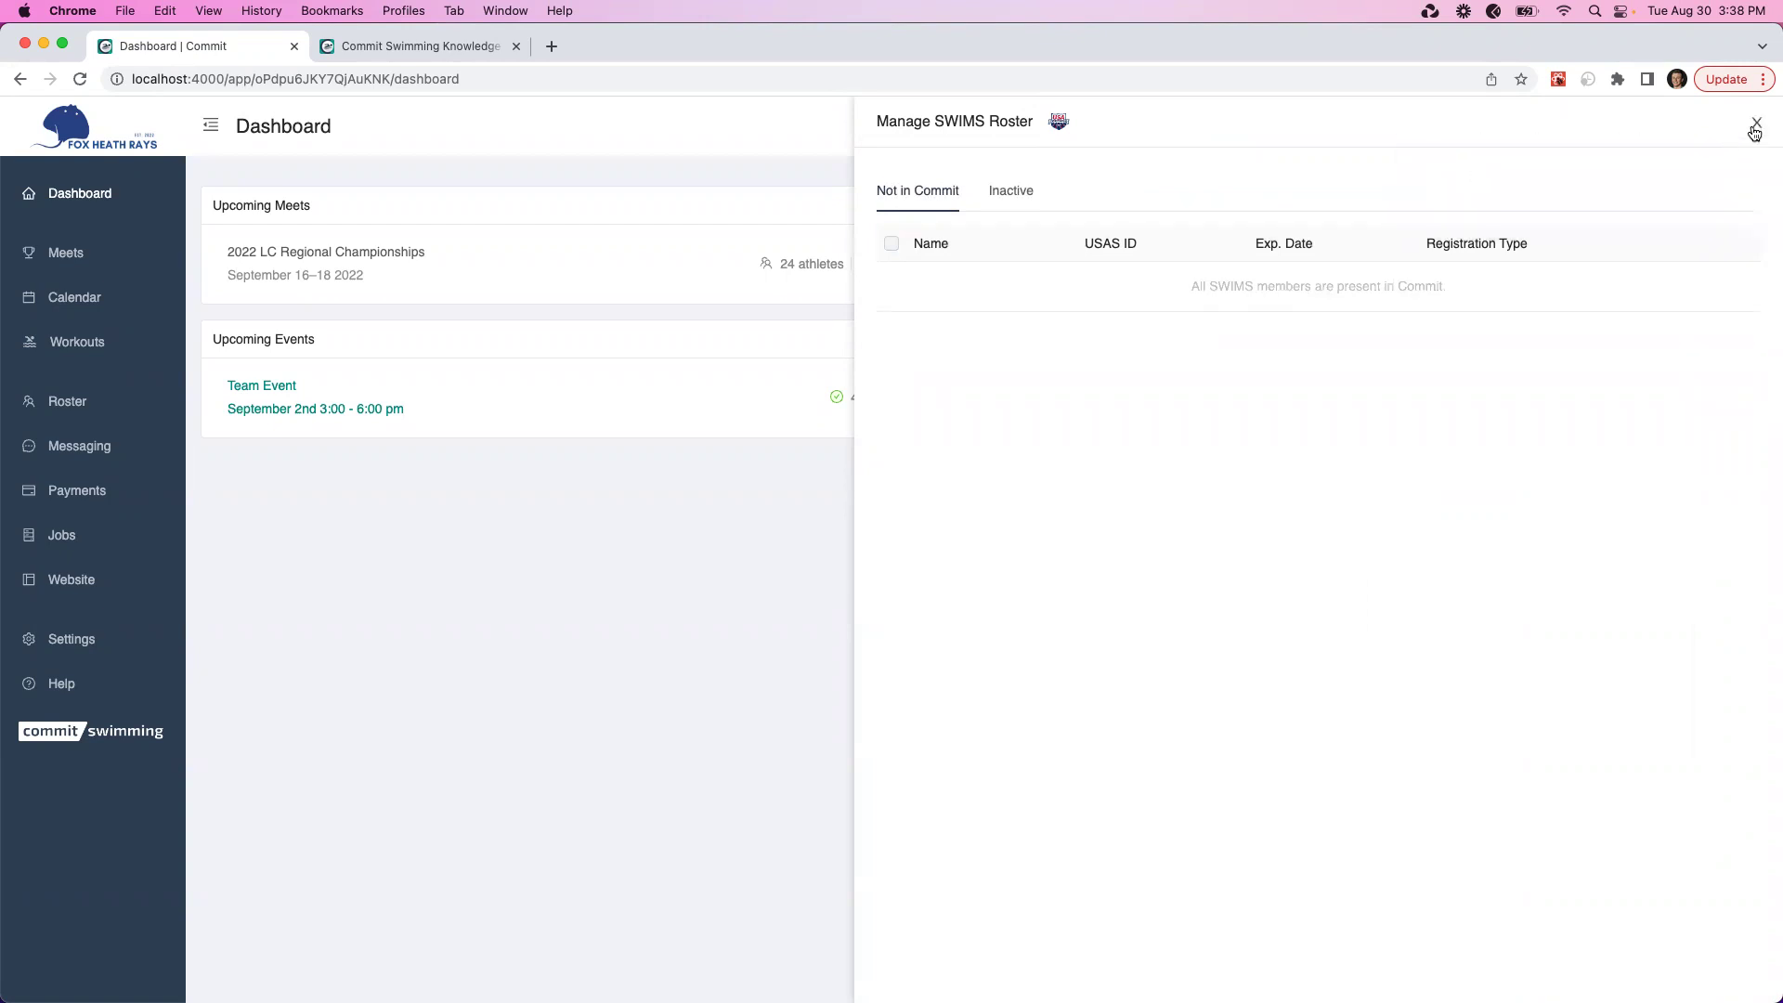
{"action": "left_click", "coordinate": [1756, 123]}
{"action": "mouse_move", "coordinate": [1385, 379]}
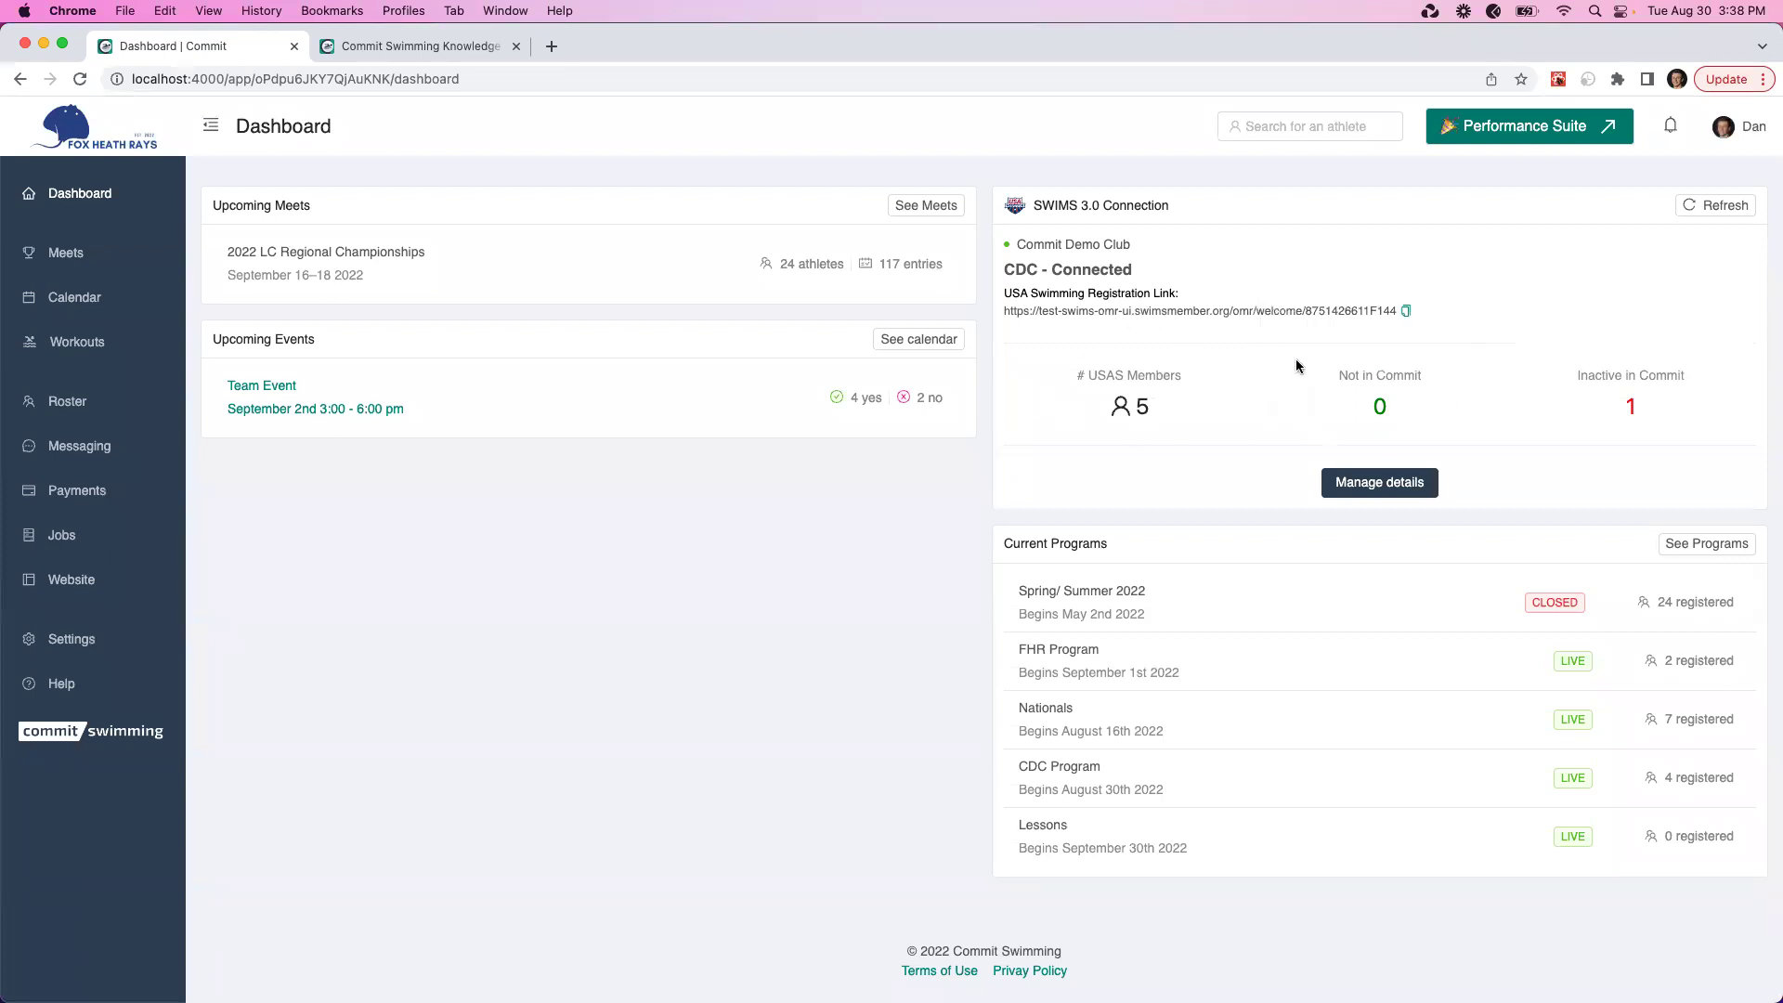
{"action": "mouse_move", "coordinate": [1626, 399]}
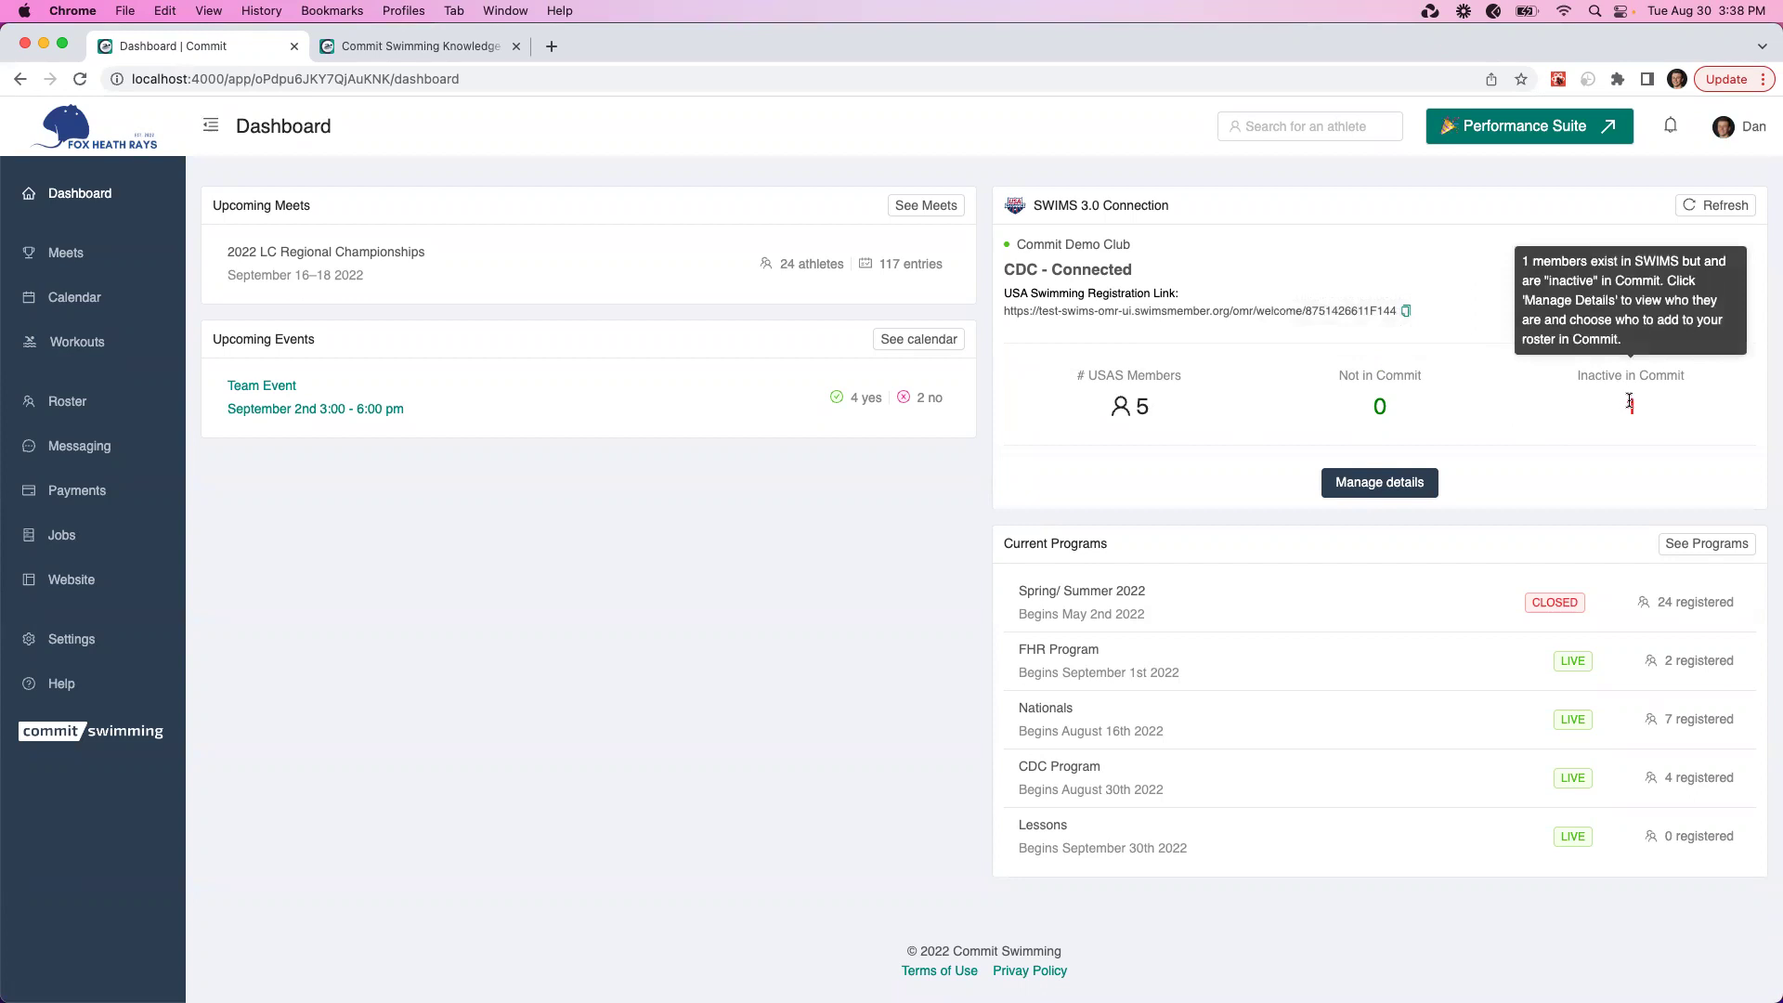
{"action": "left_click", "coordinate": [1407, 485]}
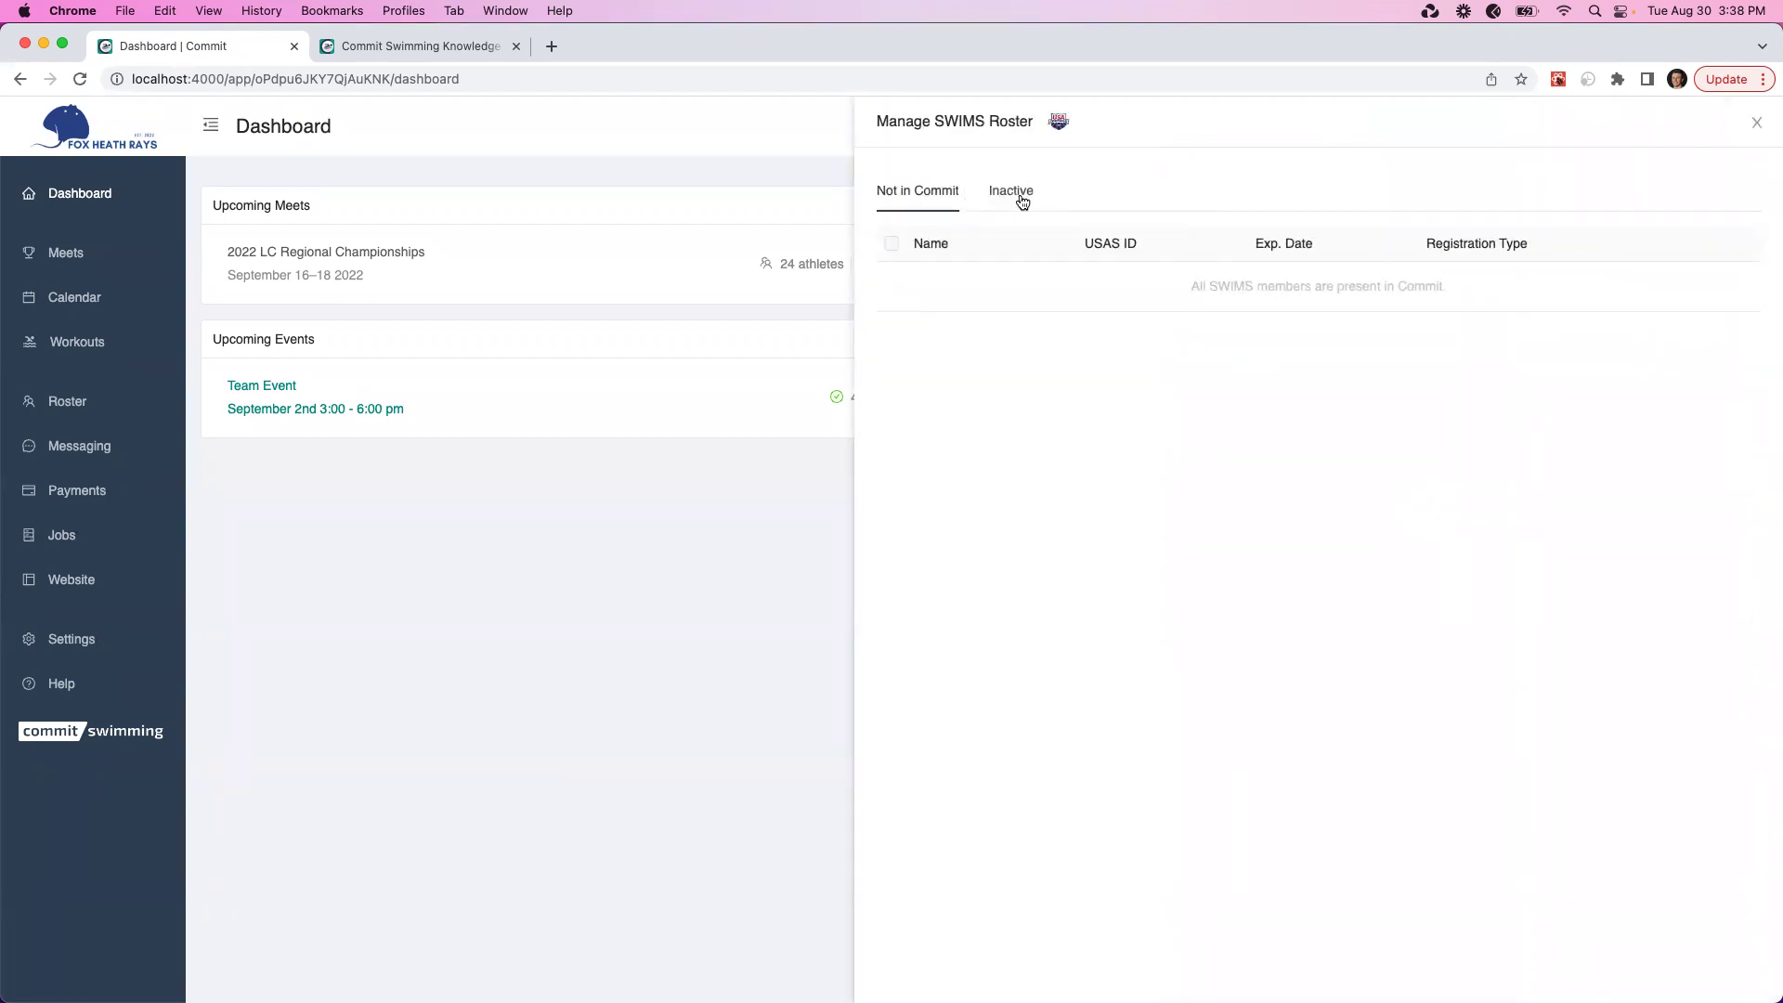
{"action": "left_click", "coordinate": [1020, 199]}
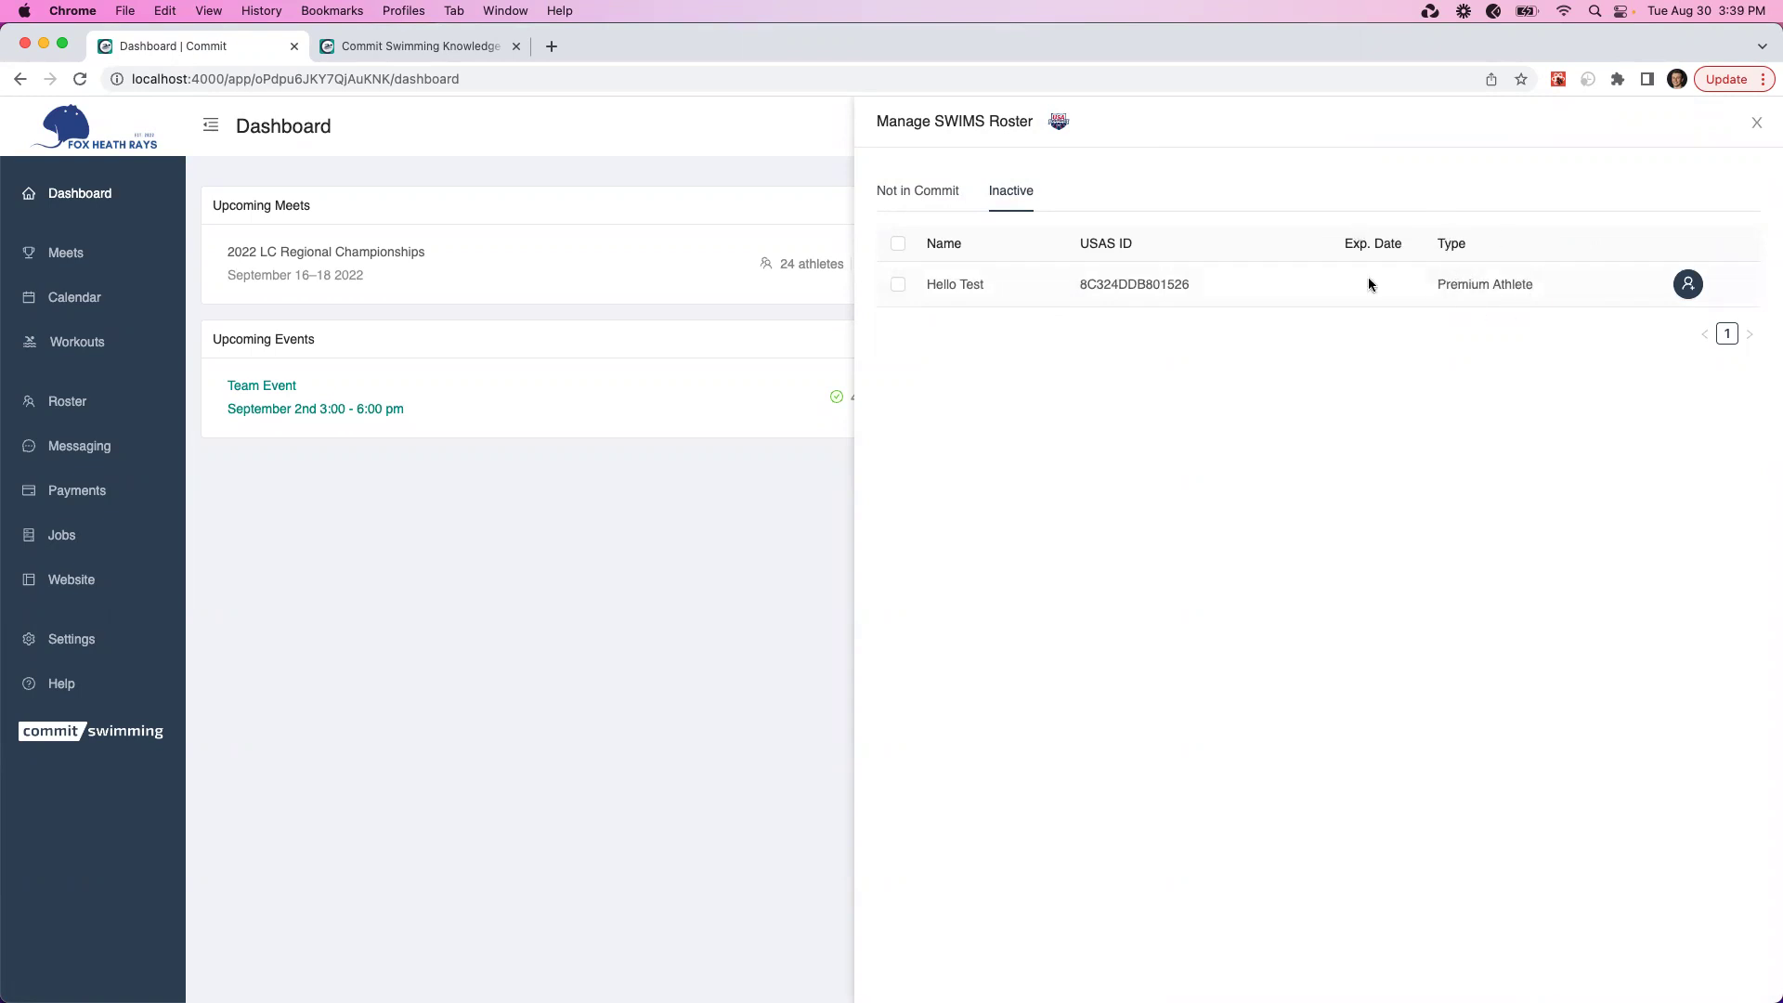
{"action": "left_click", "coordinate": [899, 285]}
{"action": "left_click", "coordinate": [900, 288]}
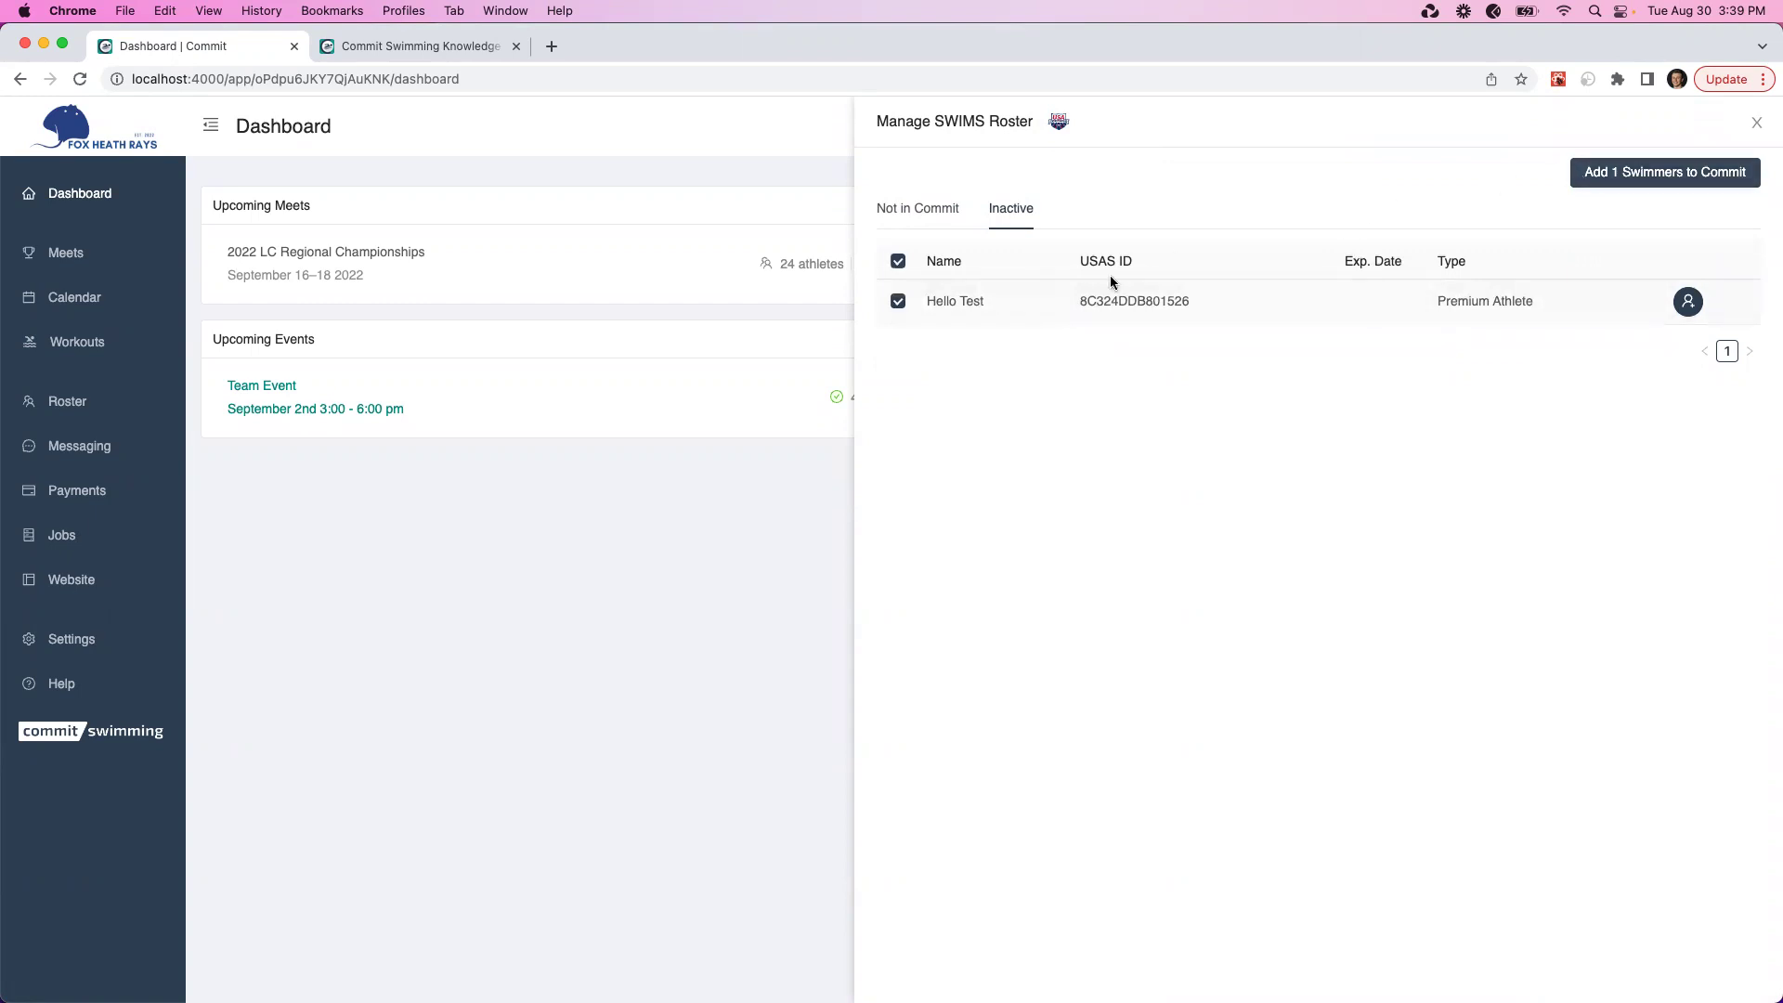
{"action": "left_click", "coordinate": [901, 302]}
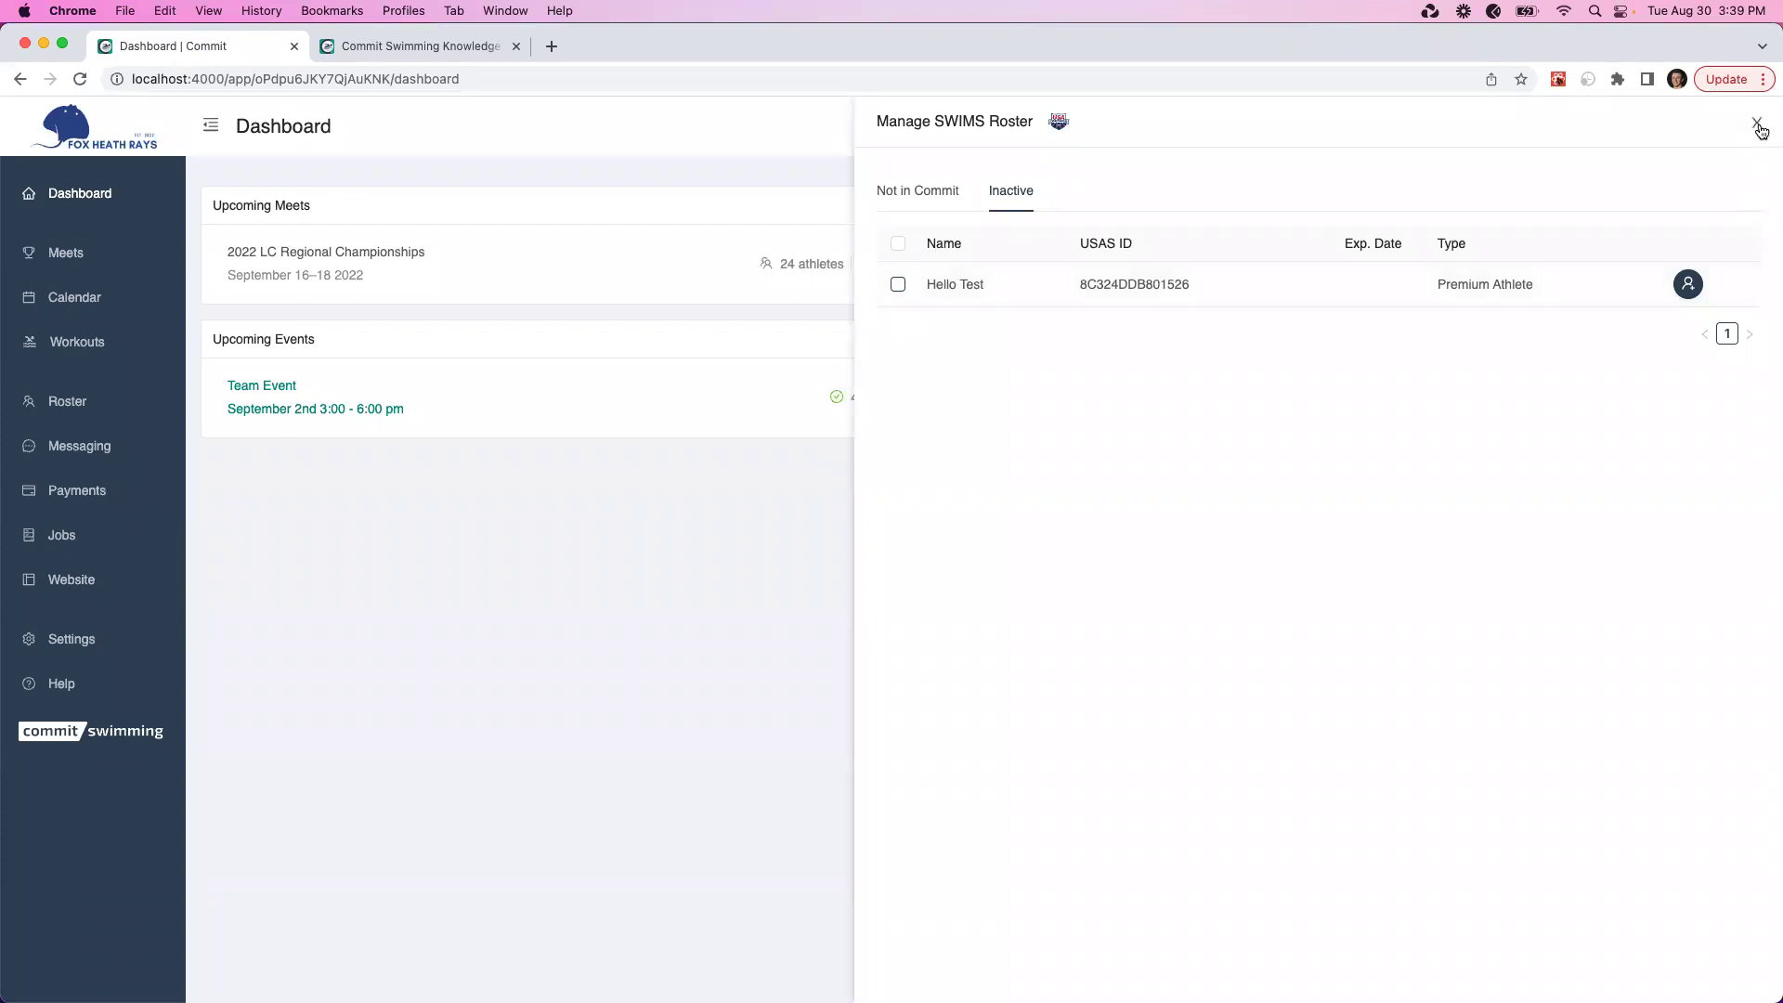
{"action": "left_click", "coordinate": [1758, 125]}
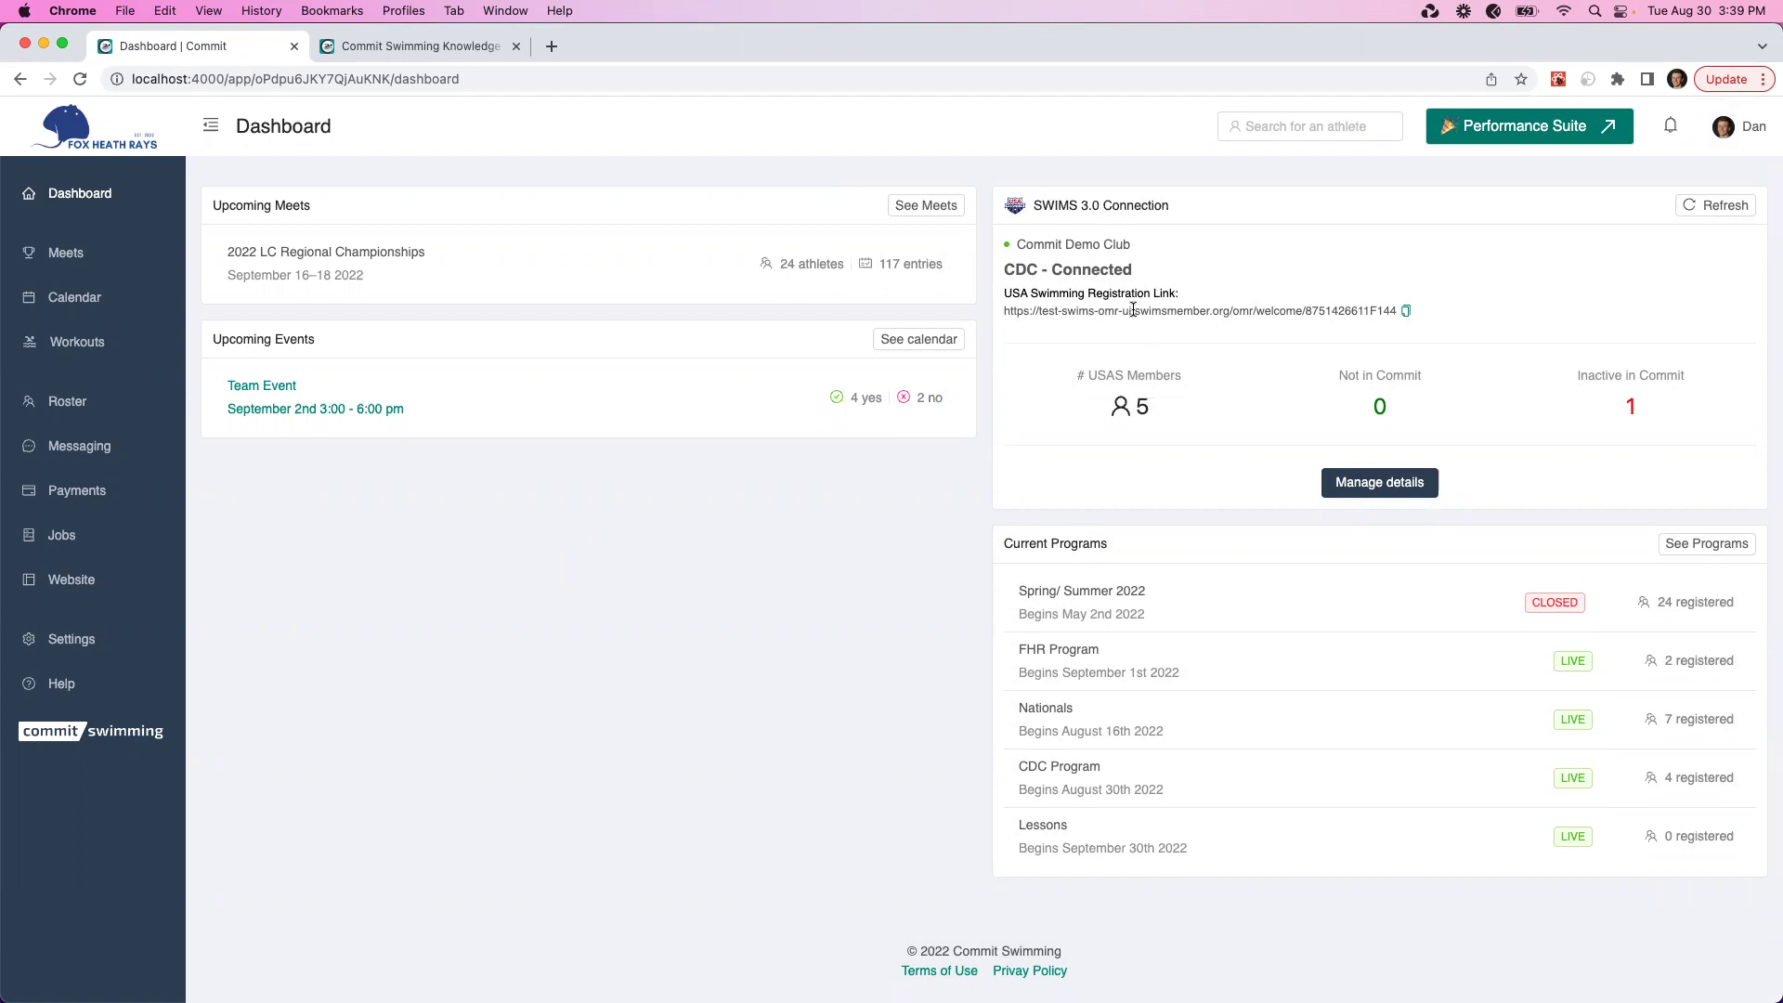
Copy the USA Swimming registration link and filter the active roster to USAS Not Registered
{"action": "left_click", "coordinate": [1406, 311]}
{"action": "left_click", "coordinate": [87, 403]}
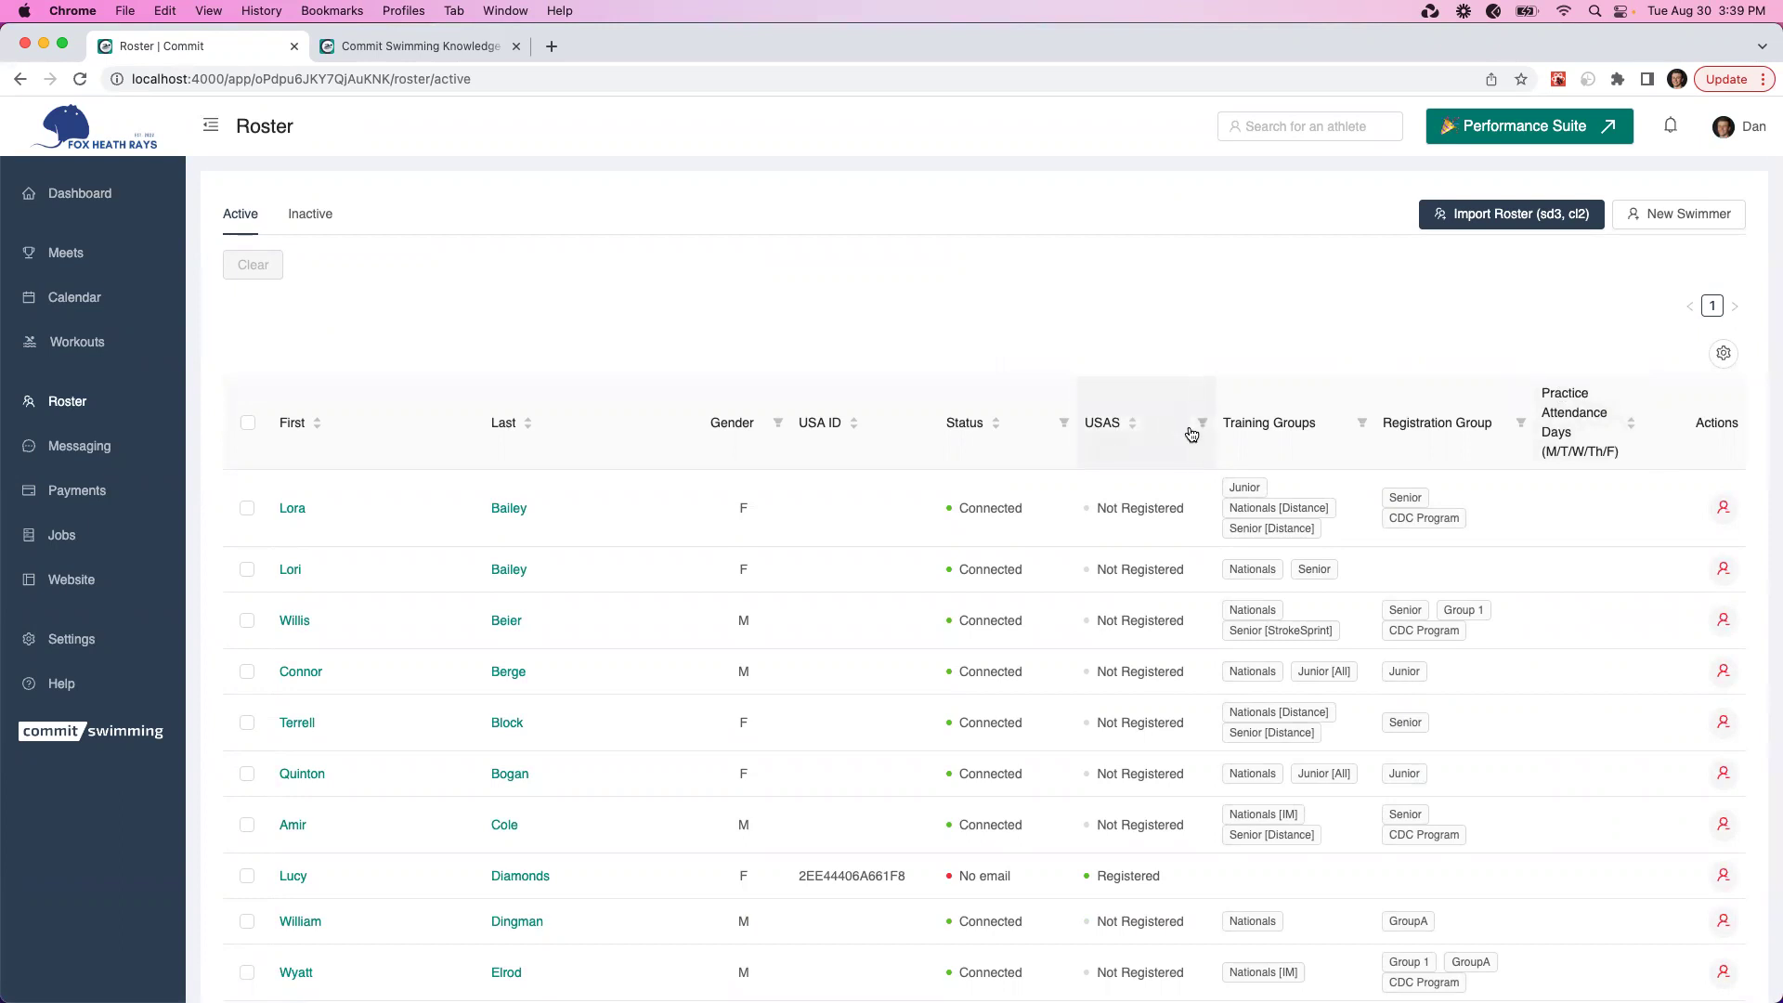
{"action": "left_click", "coordinate": [1202, 423]}
{"action": "left_click", "coordinate": [1103, 522]}
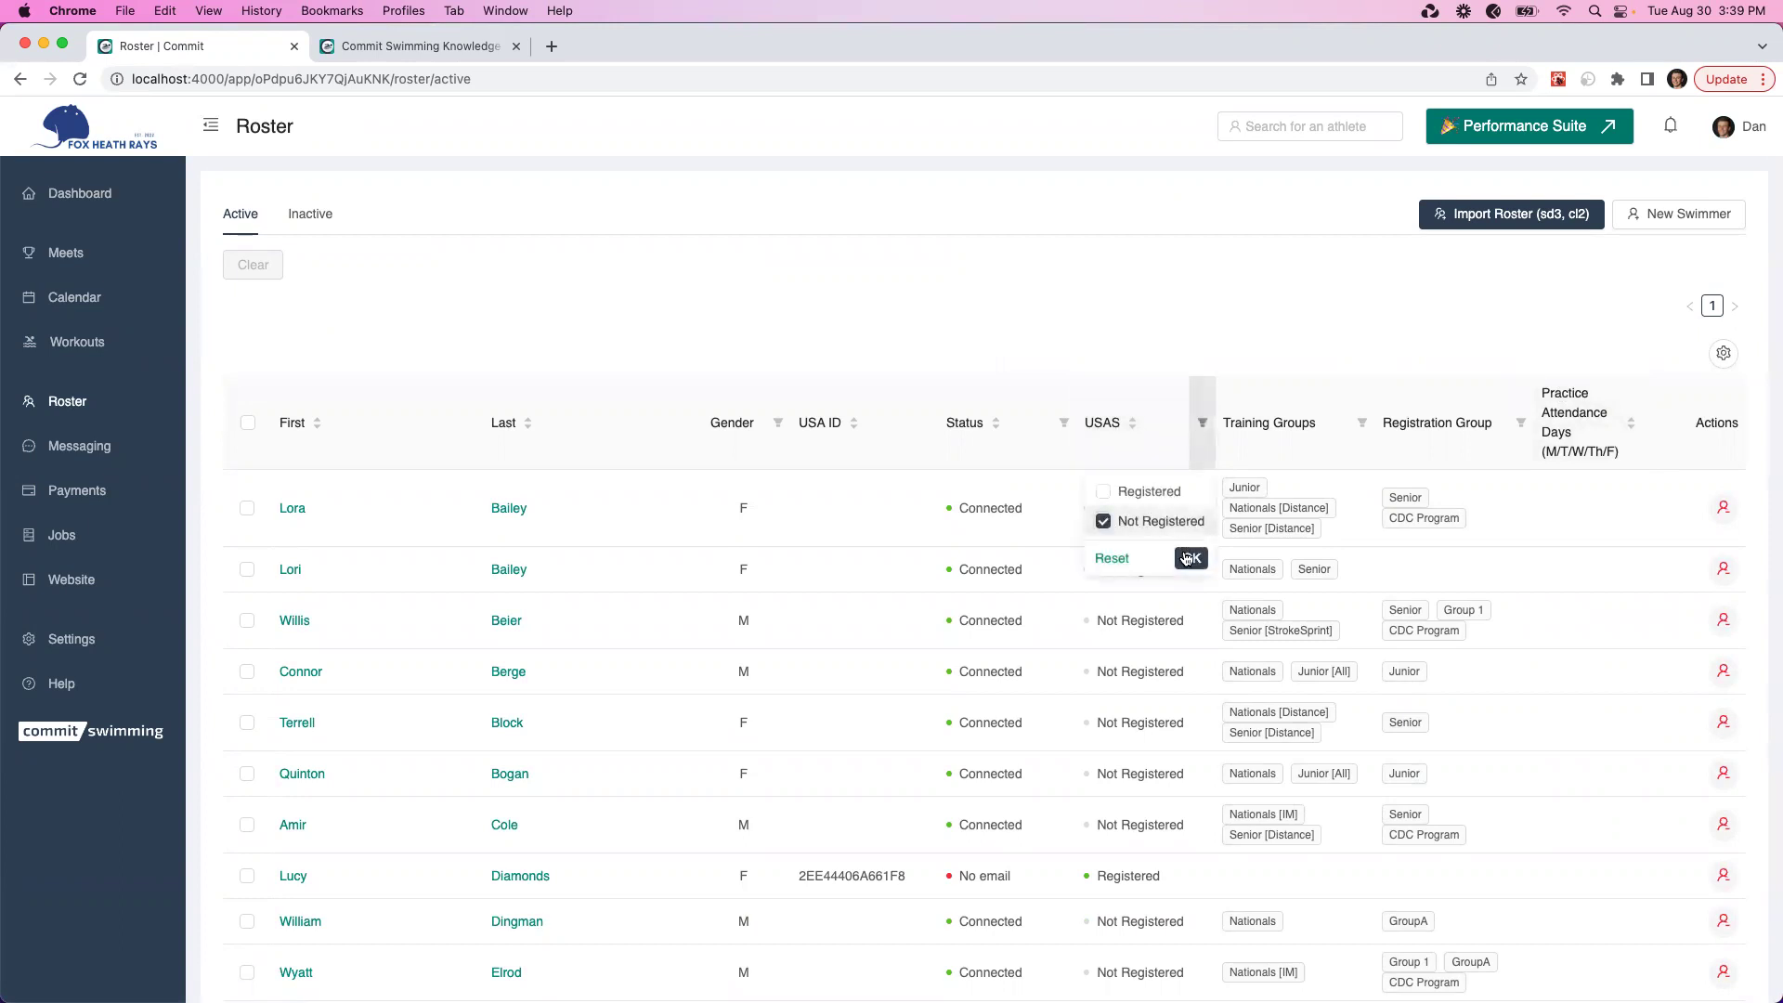
{"action": "left_click", "coordinate": [1189, 559]}
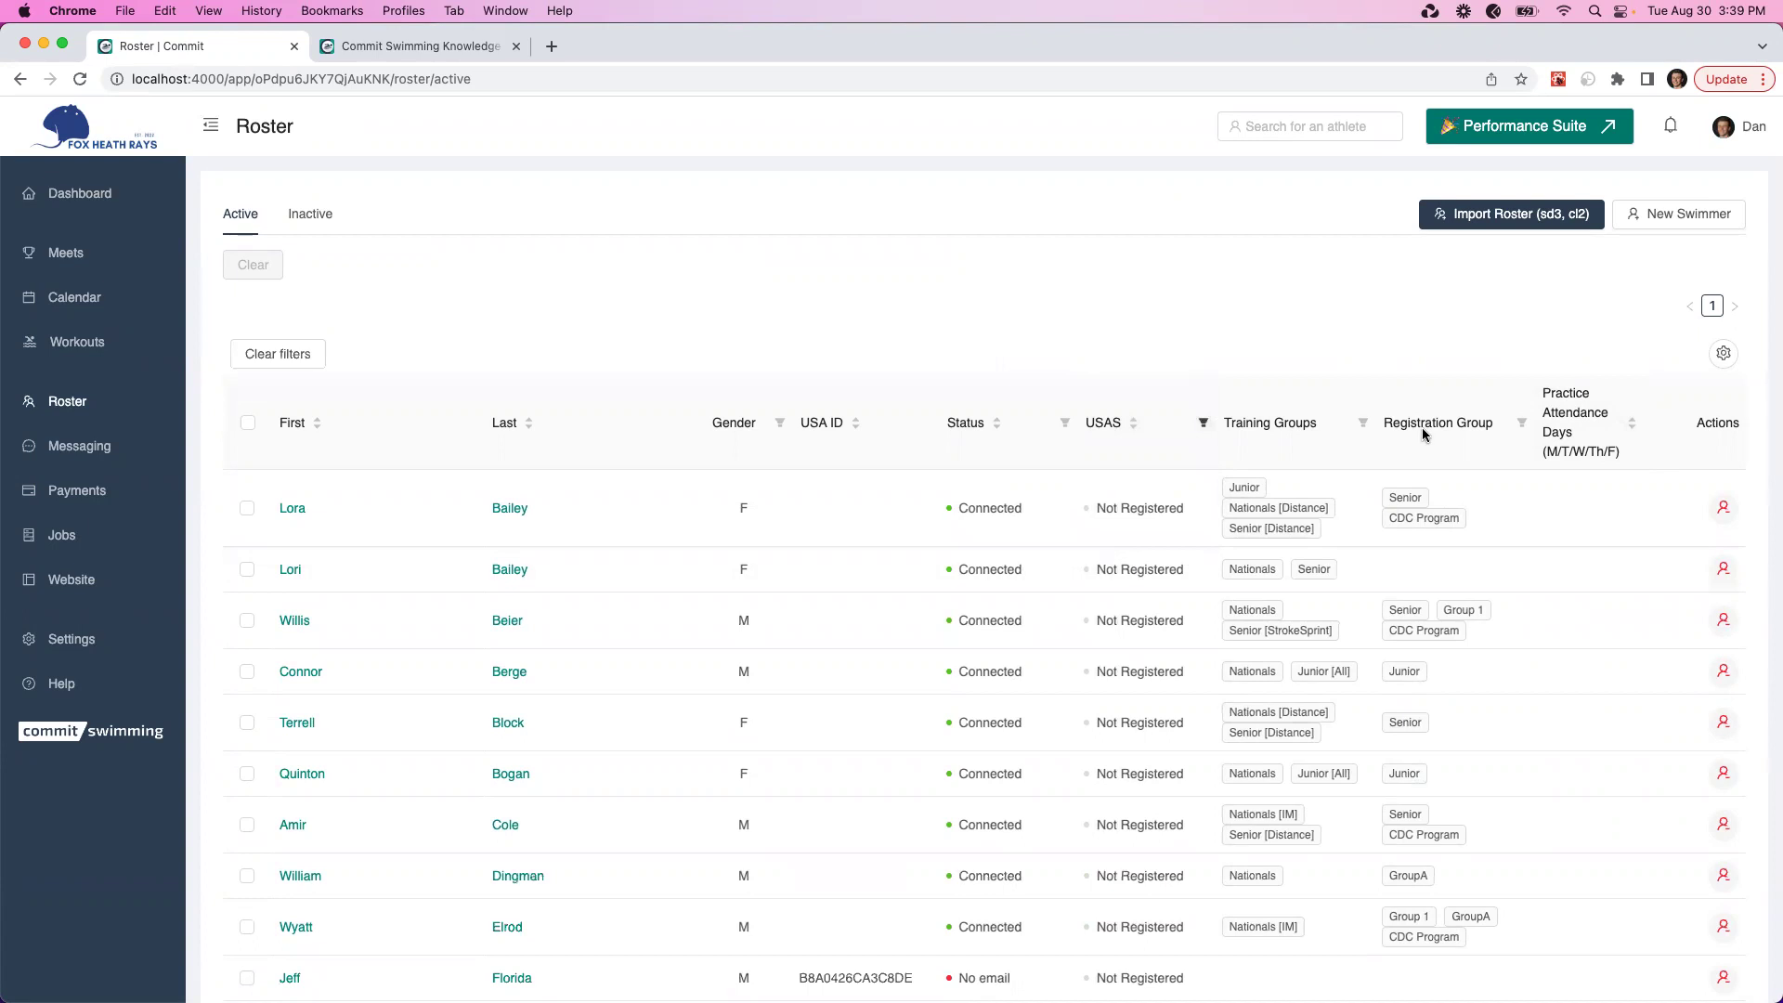
Narrow the roster further to the Senior registration group
{"action": "left_click", "coordinate": [1524, 427]}
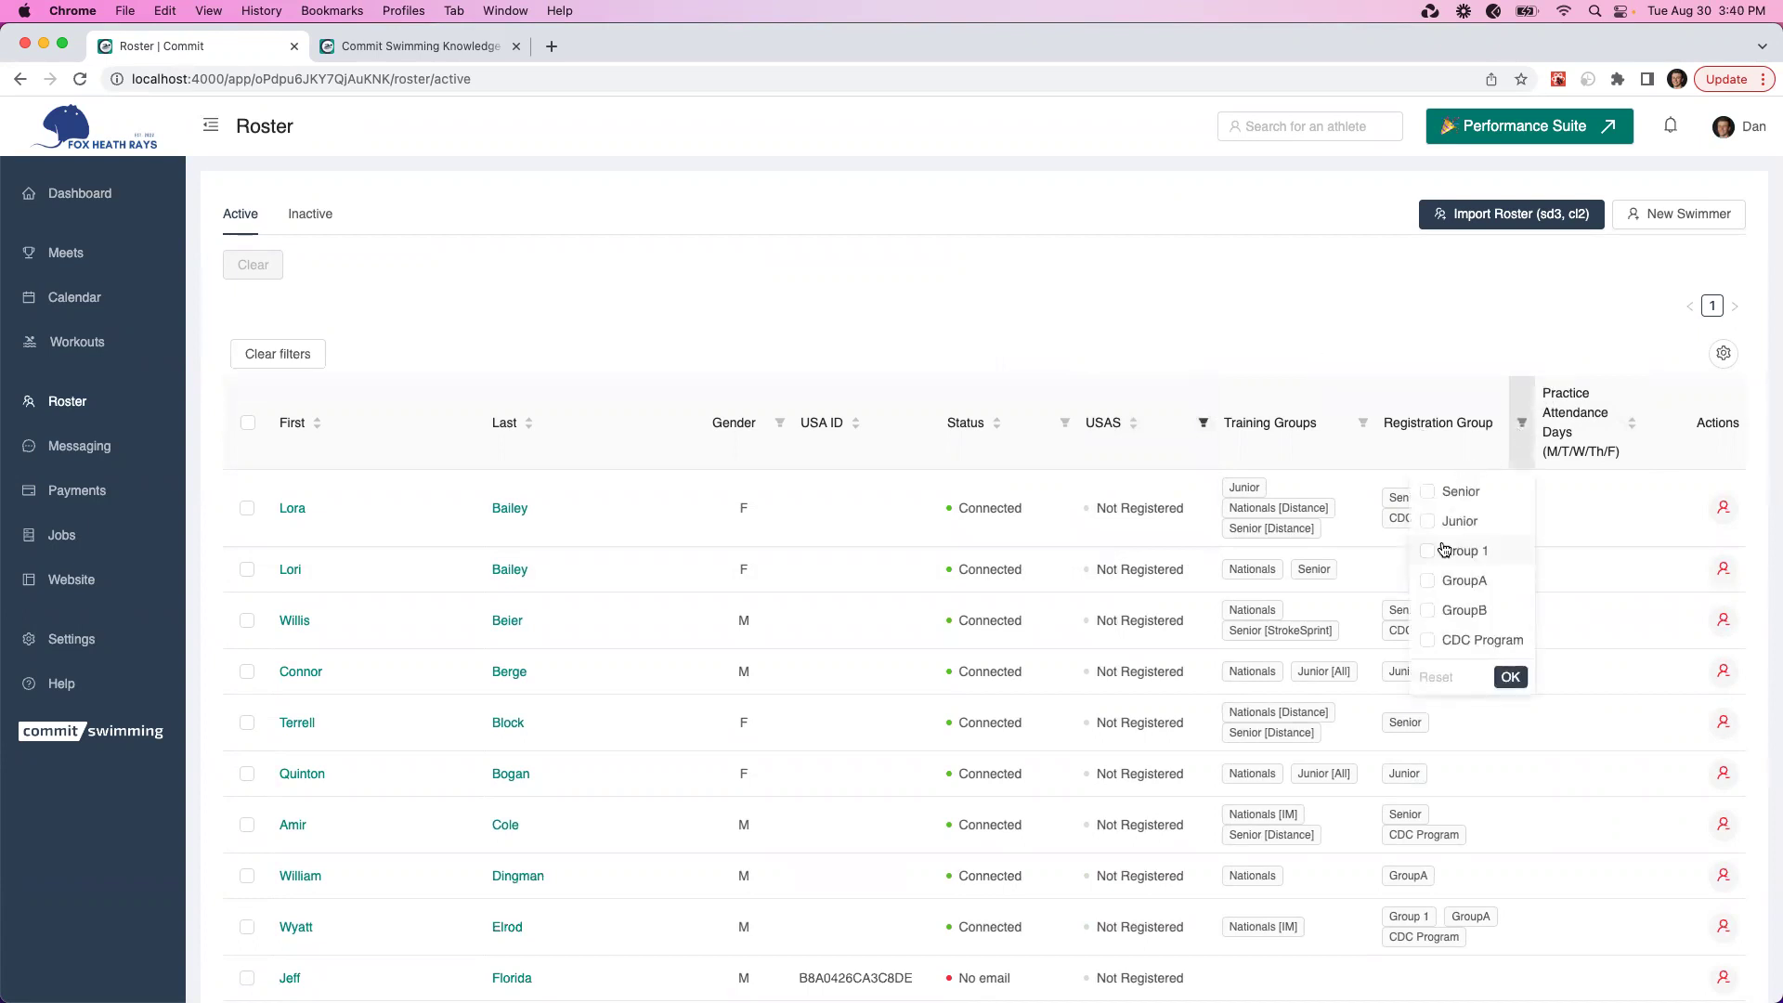
{"action": "scroll", "coordinate": [1446, 614], "scroll_direction": "down", "scroll_amount": 1}
{"action": "left_click", "coordinate": [1428, 446]}
{"action": "left_click", "coordinate": [1511, 630]}
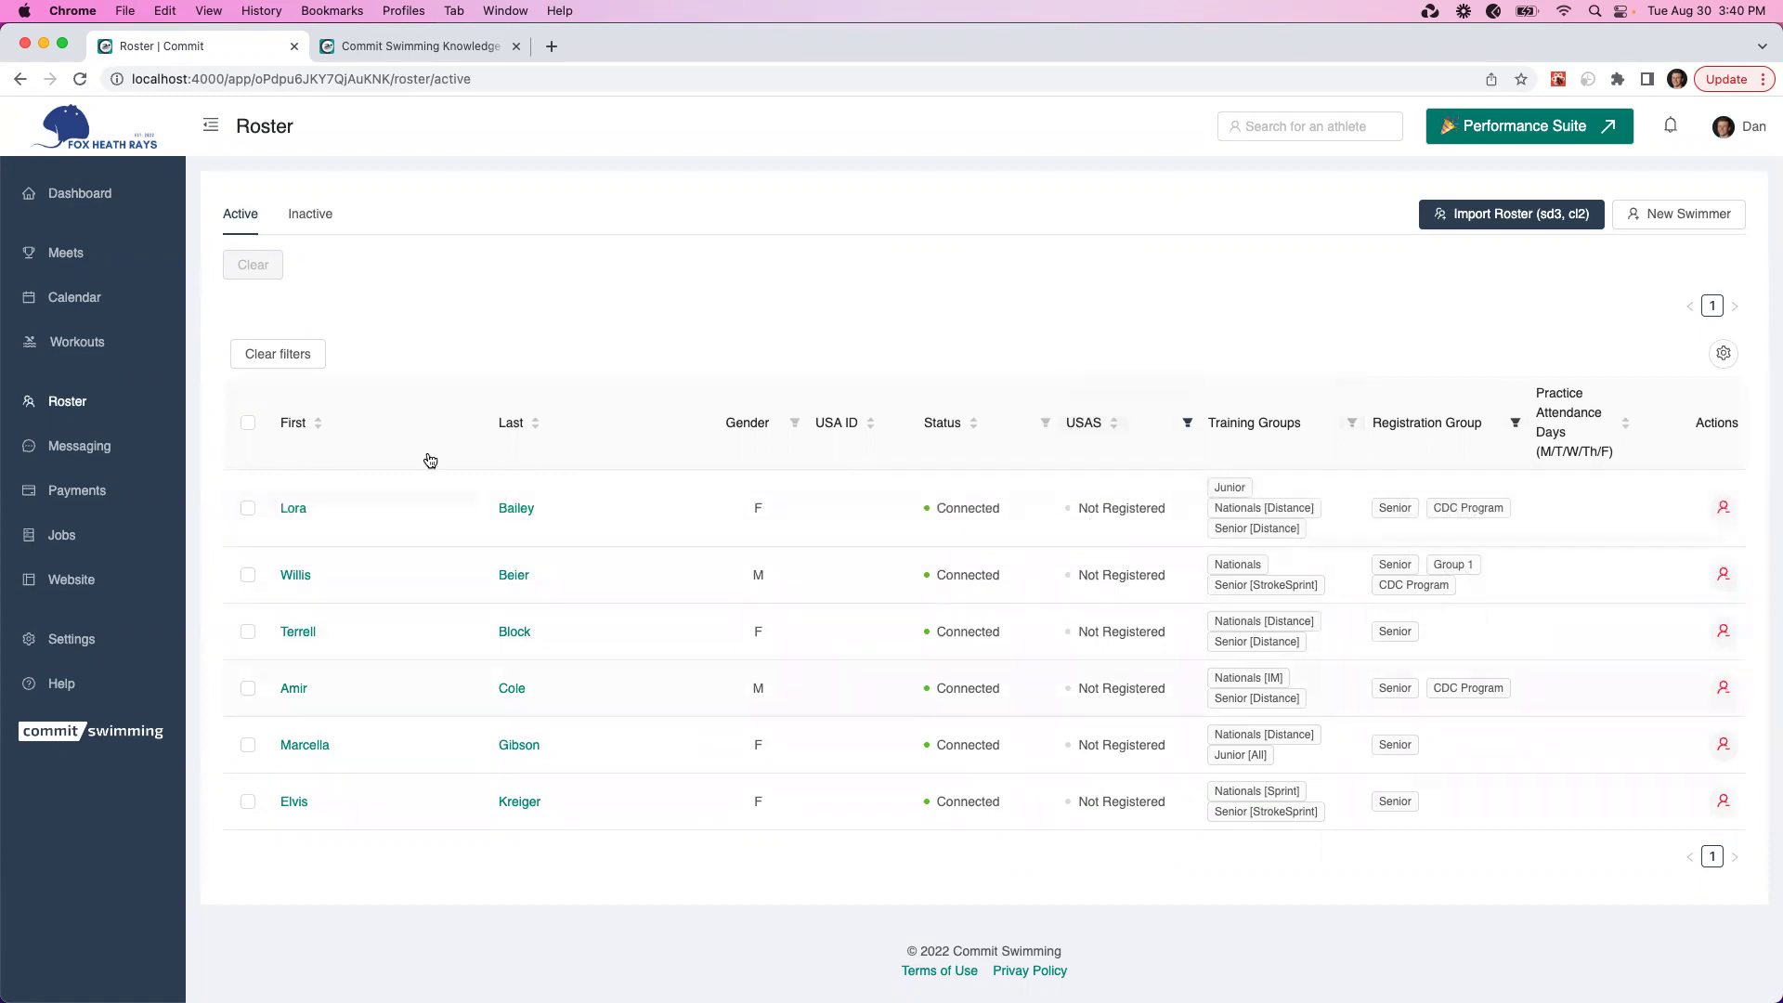
Start a message to all six filtered swimmers with the subject 'USAS Registration'
{"action": "left_click", "coordinate": [248, 425]}
{"action": "left_click", "coordinate": [488, 266]}
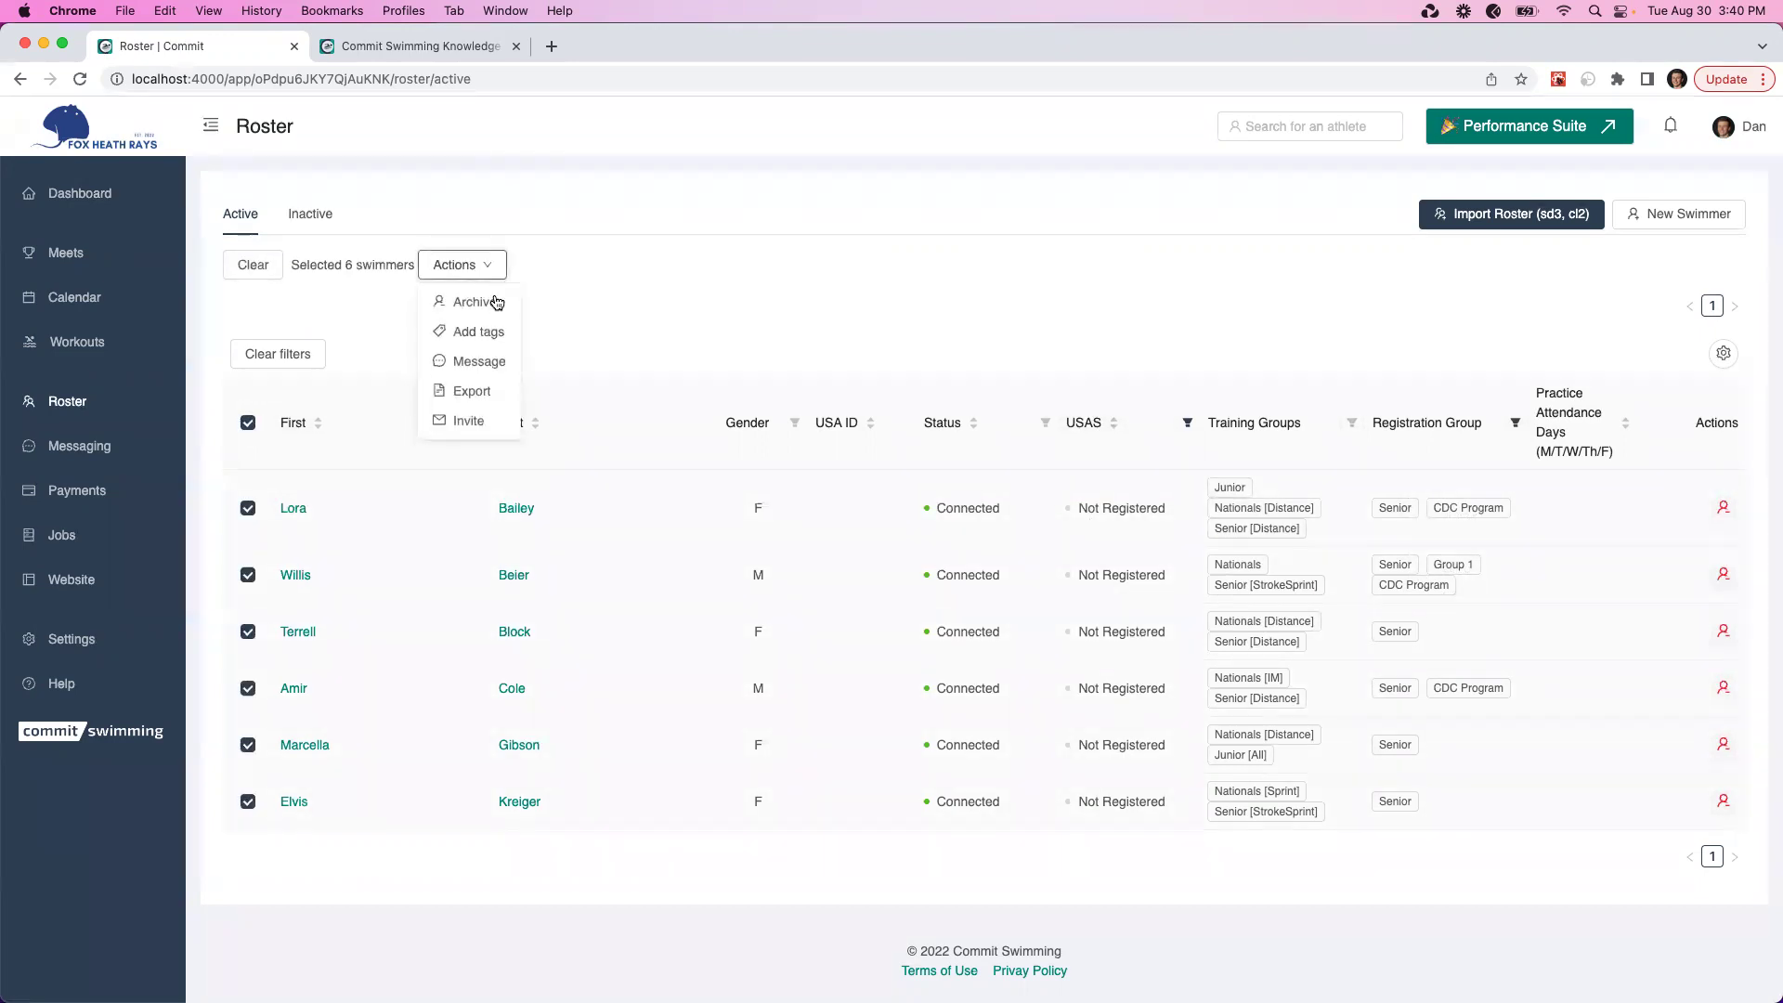
{"action": "left_click", "coordinate": [481, 363]}
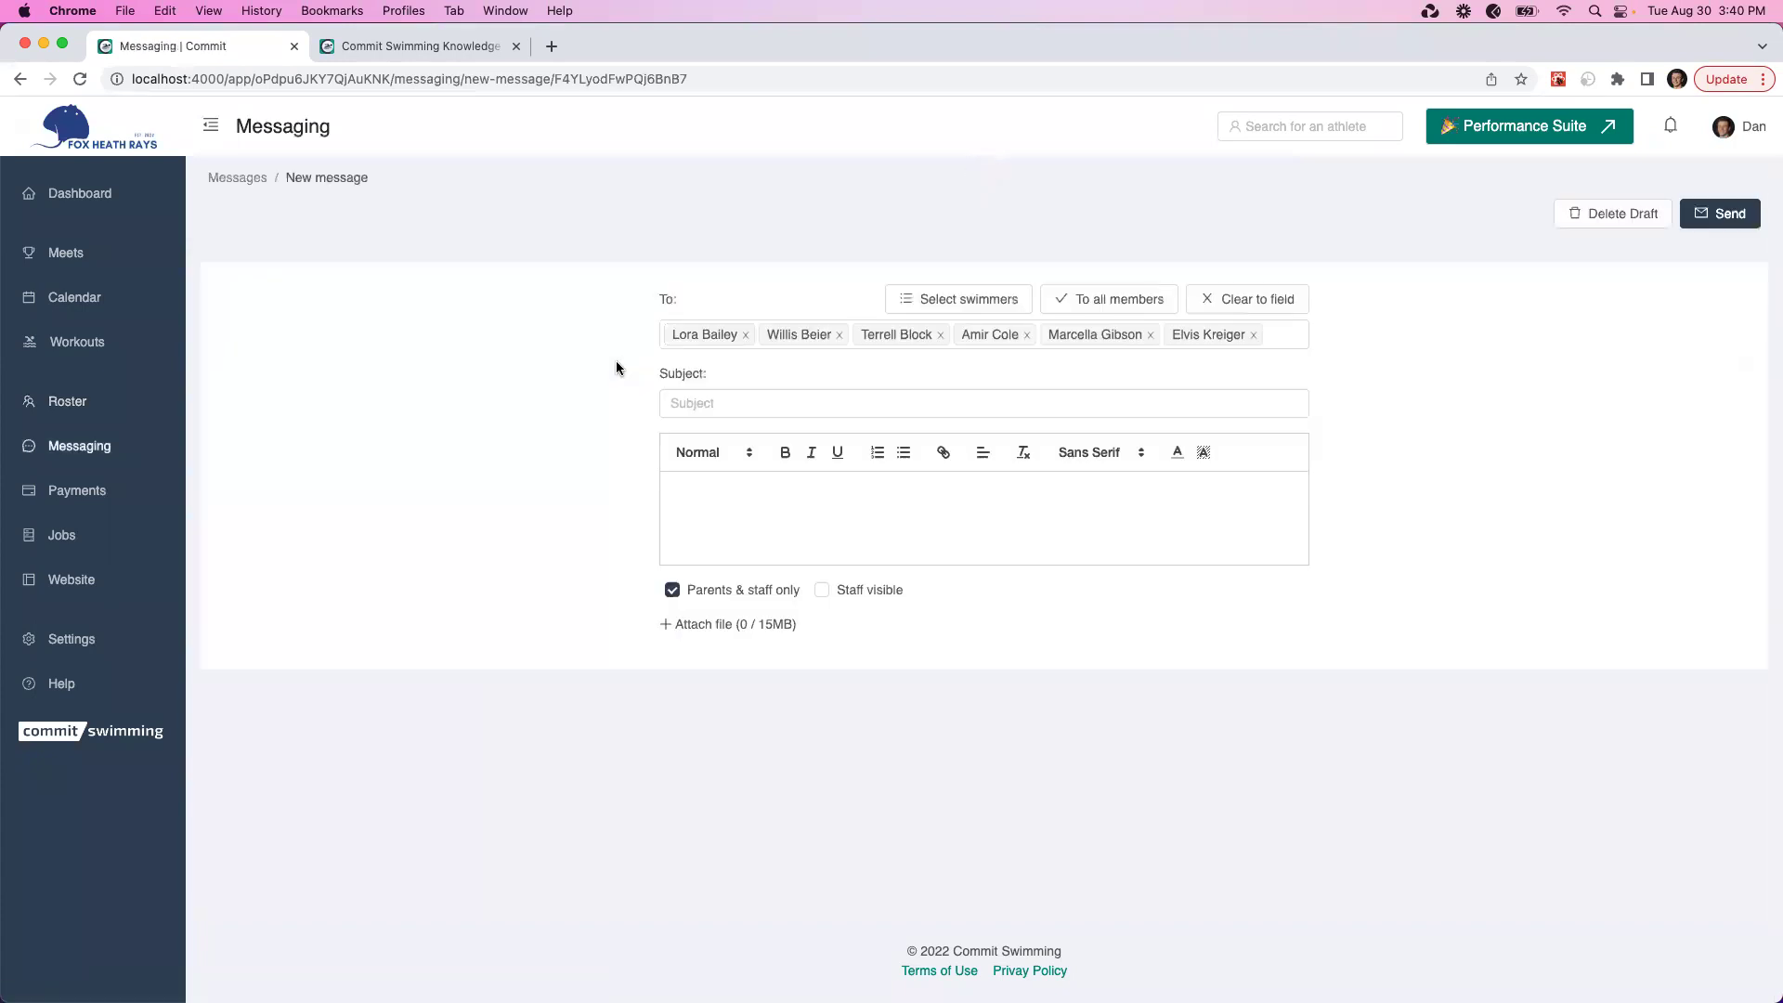
{"action": "left_click", "coordinate": [707, 403]}
{"action": "type", "text": "USAS Registration"}
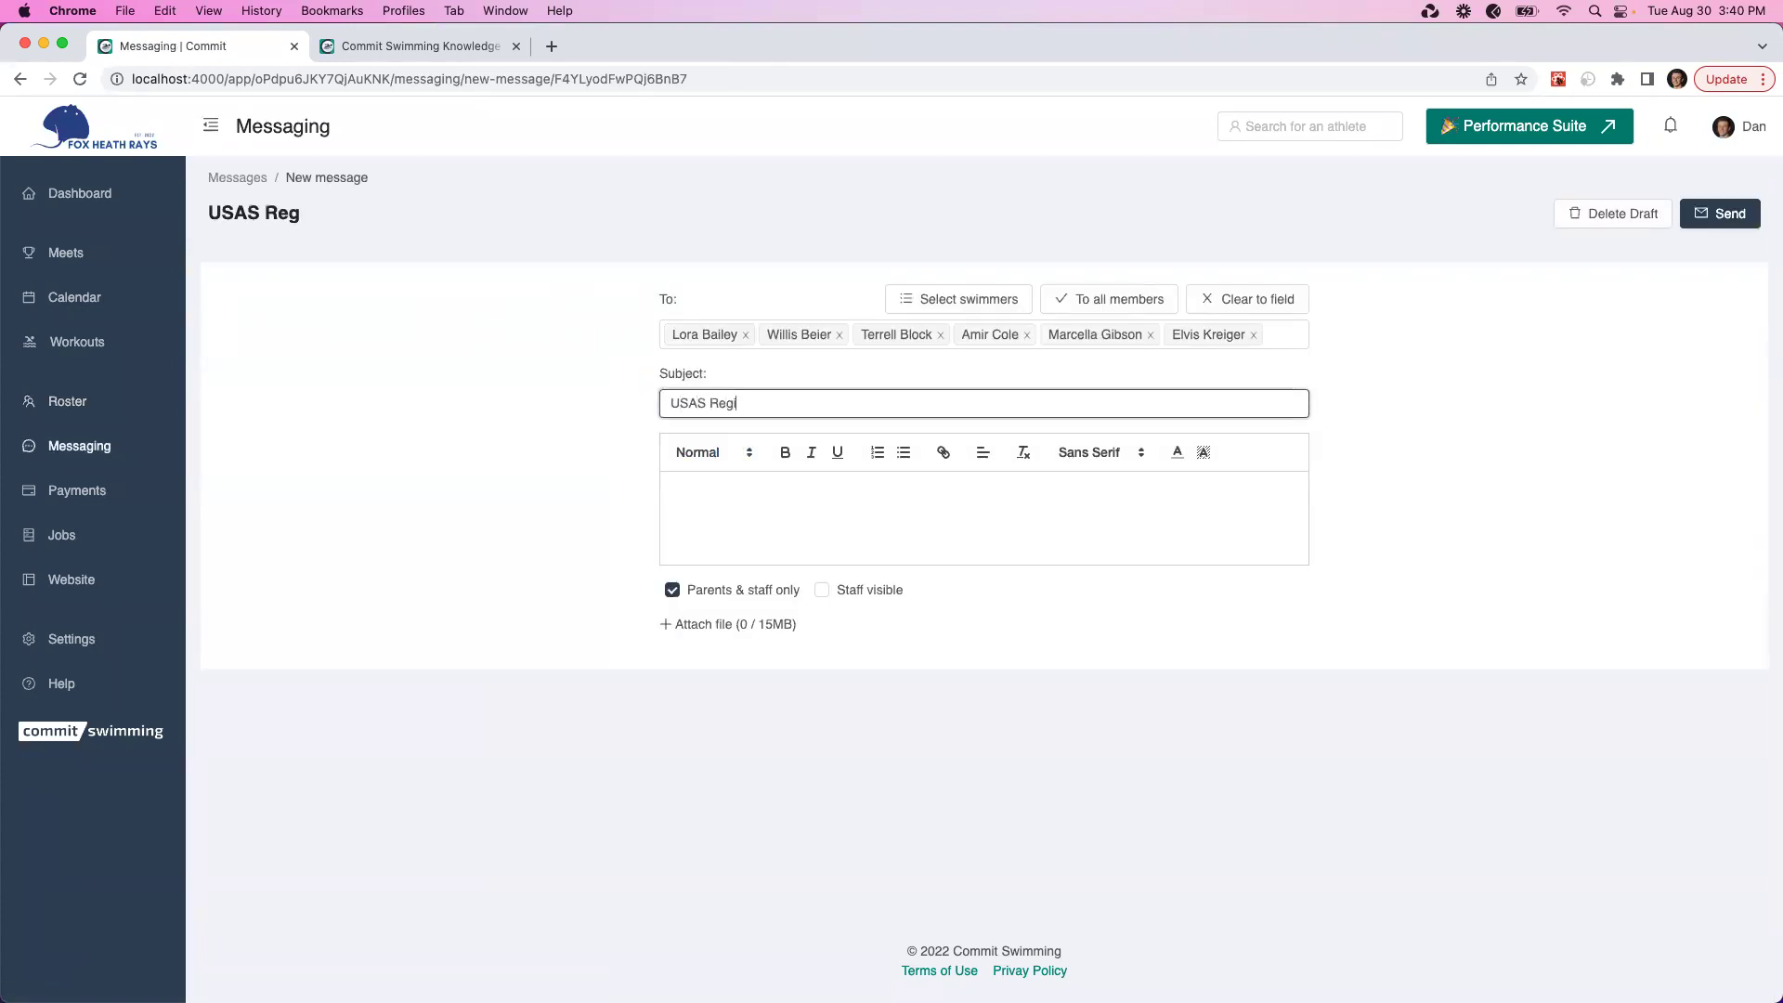
Write a body asking them to register via the pasted USA Swimming link, sign off, and send
{"action": "left_click", "coordinate": [697, 504]}
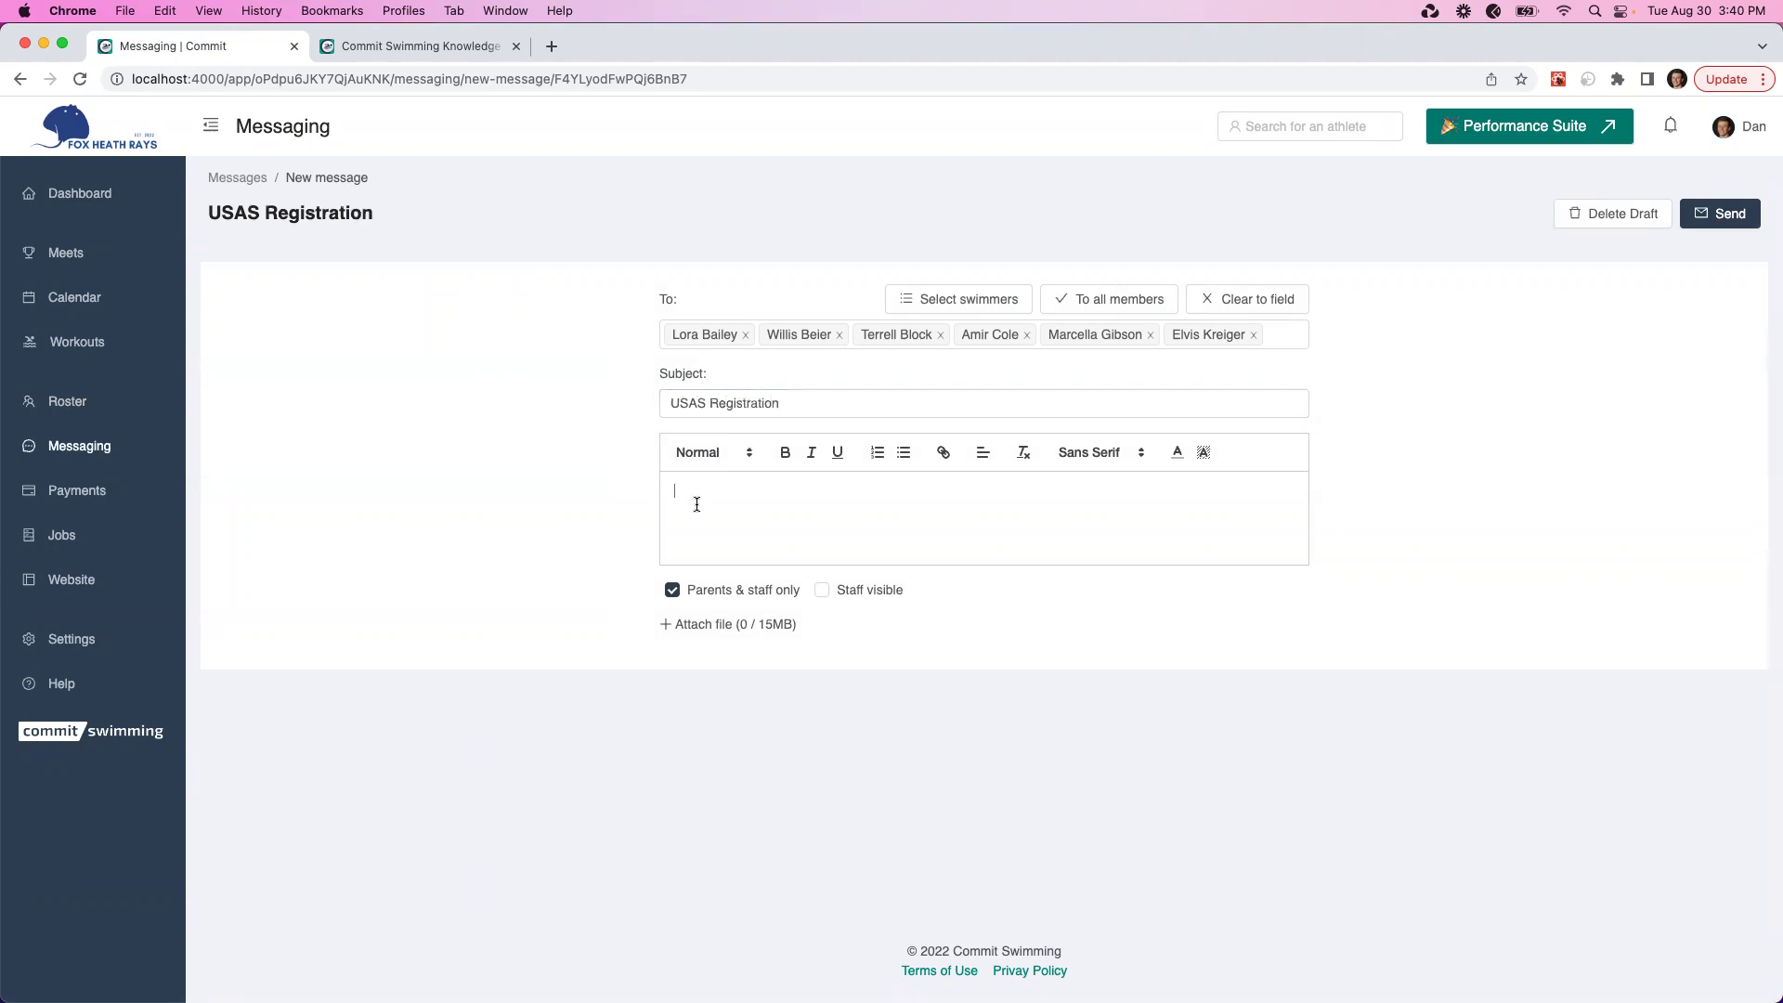
{"action": "type", "text": "Hi,  "}
{"action": "type", "text": "Please use this li"}
{"action": "type", "text": "nk to regi"}
{"action": "type", "text": "ster for USA"}
{"action": "type", "text": " Swimming:"}
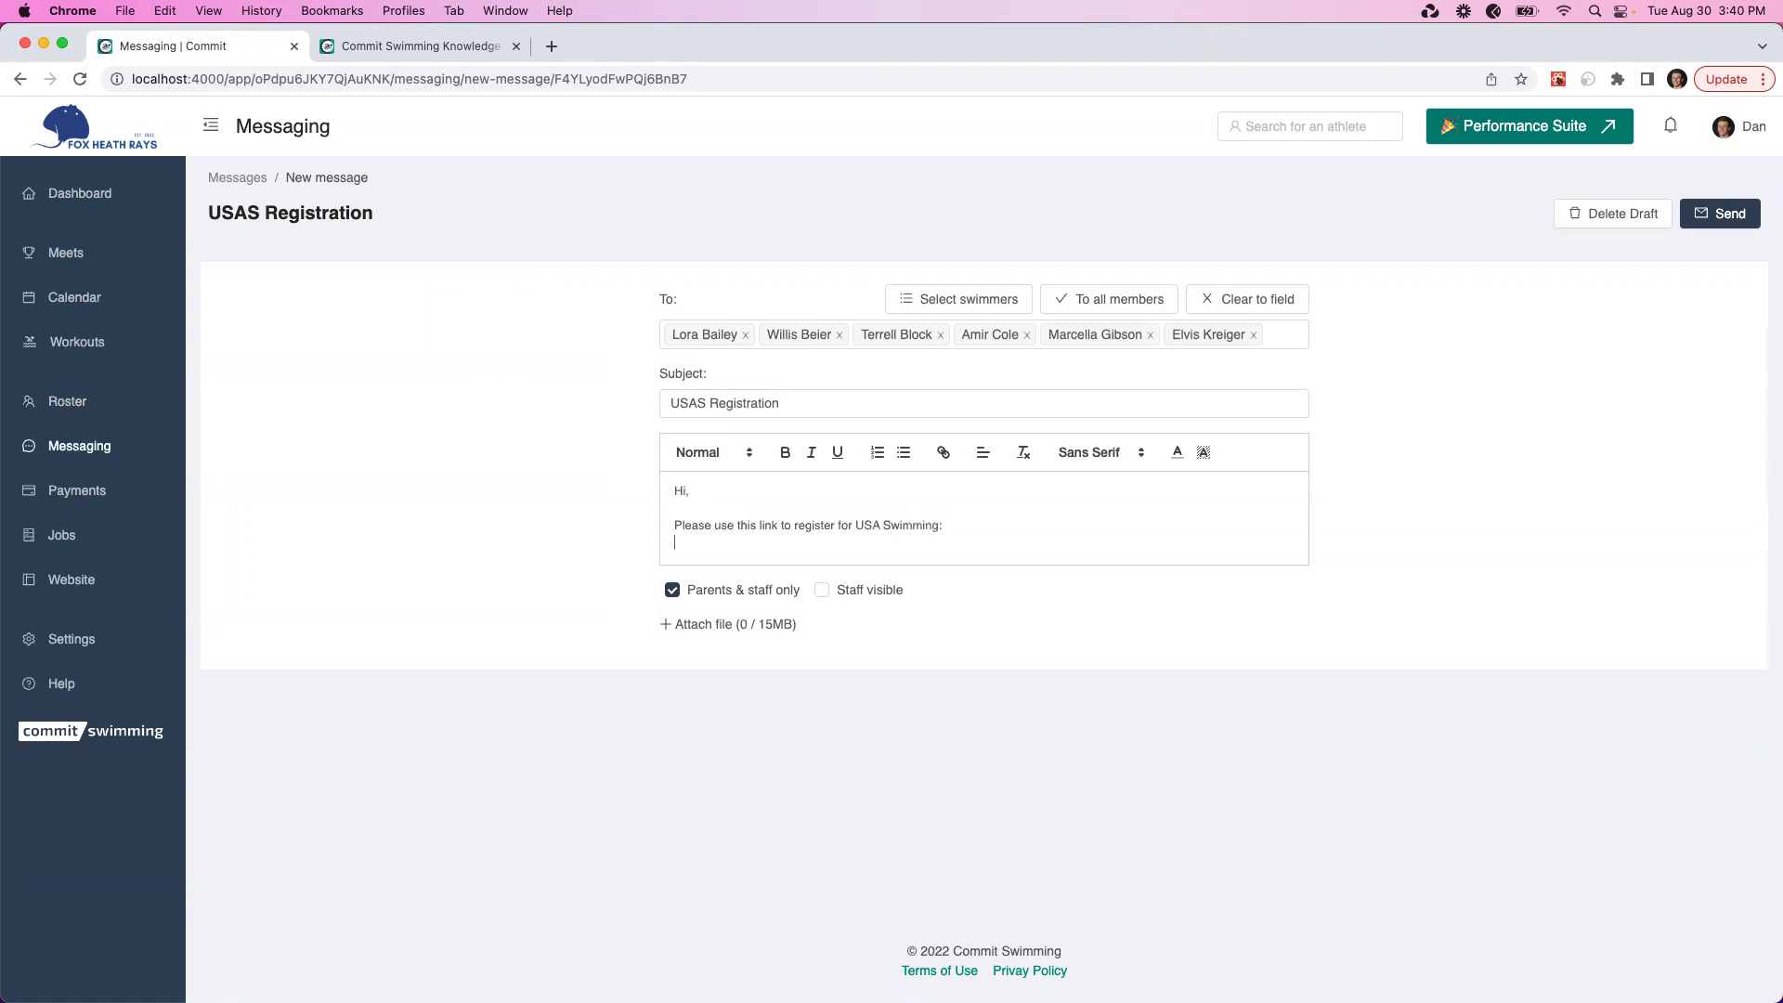
{"action": "key", "text": "super+v"}
{"action": "key", "text": "Return"}
{"action": "key", "text": "Return"}
{"action": "type", "text": "-Dan"}
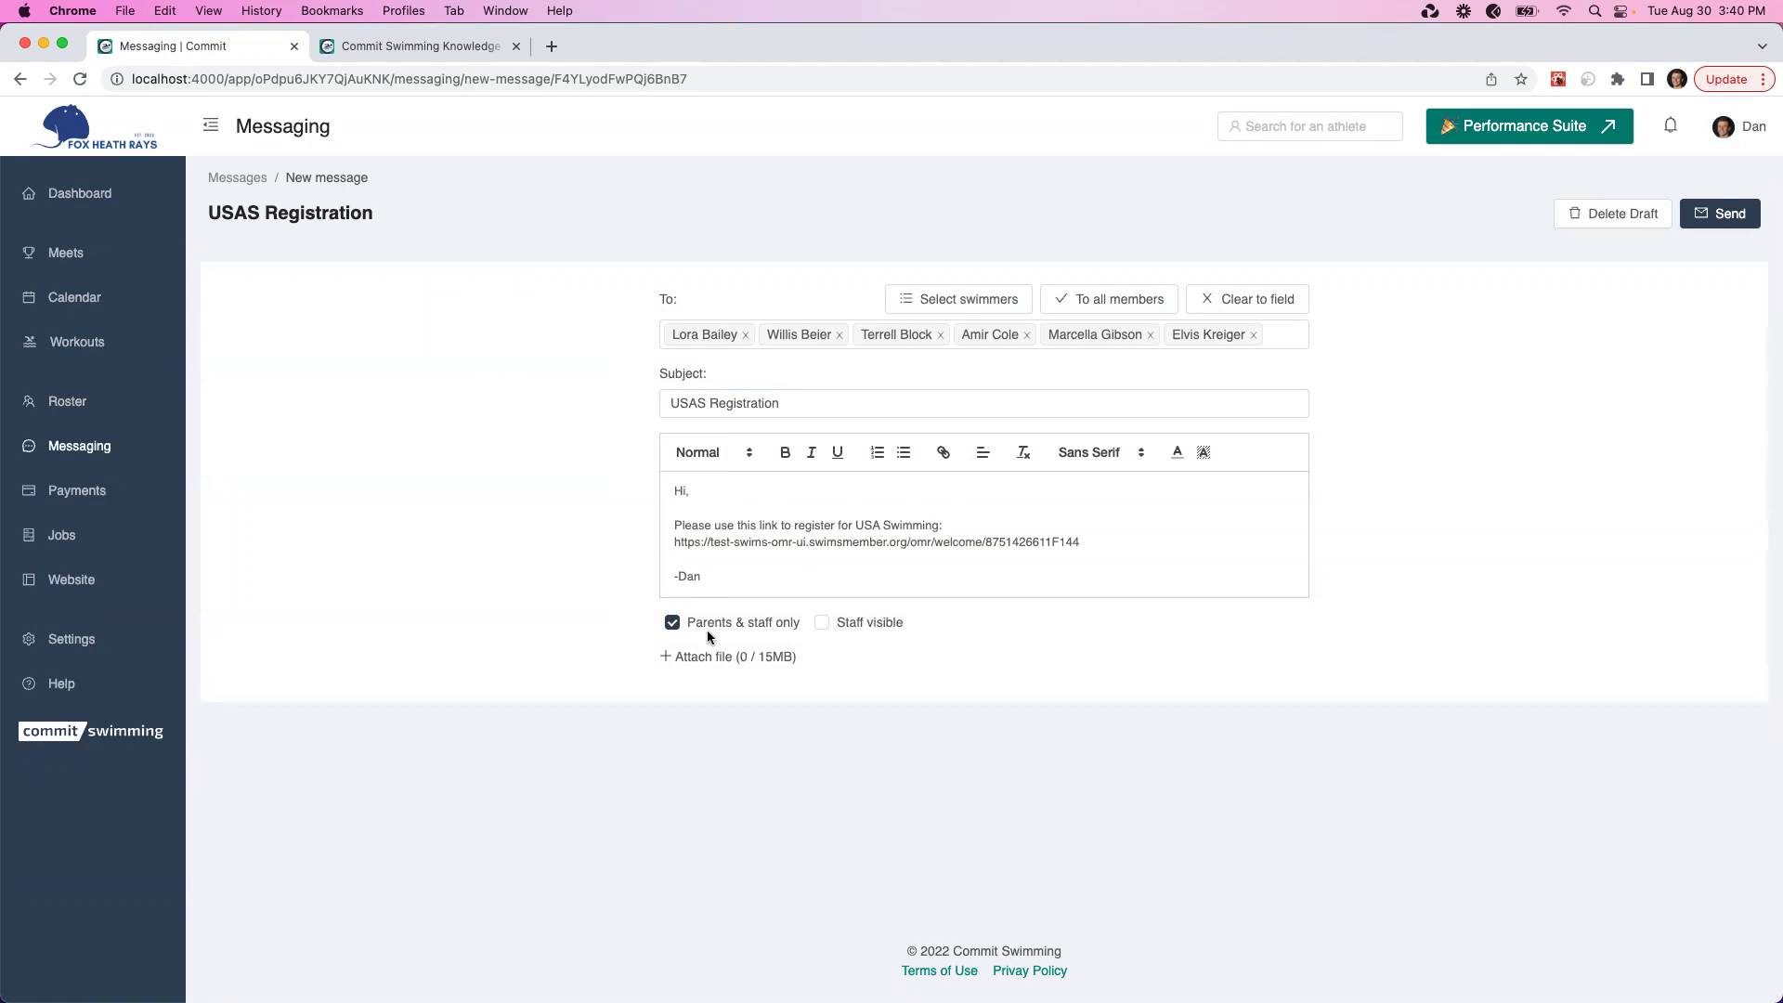
{"action": "mouse_move", "coordinate": [706, 630]}
{"action": "left_click", "coordinate": [1730, 212]}
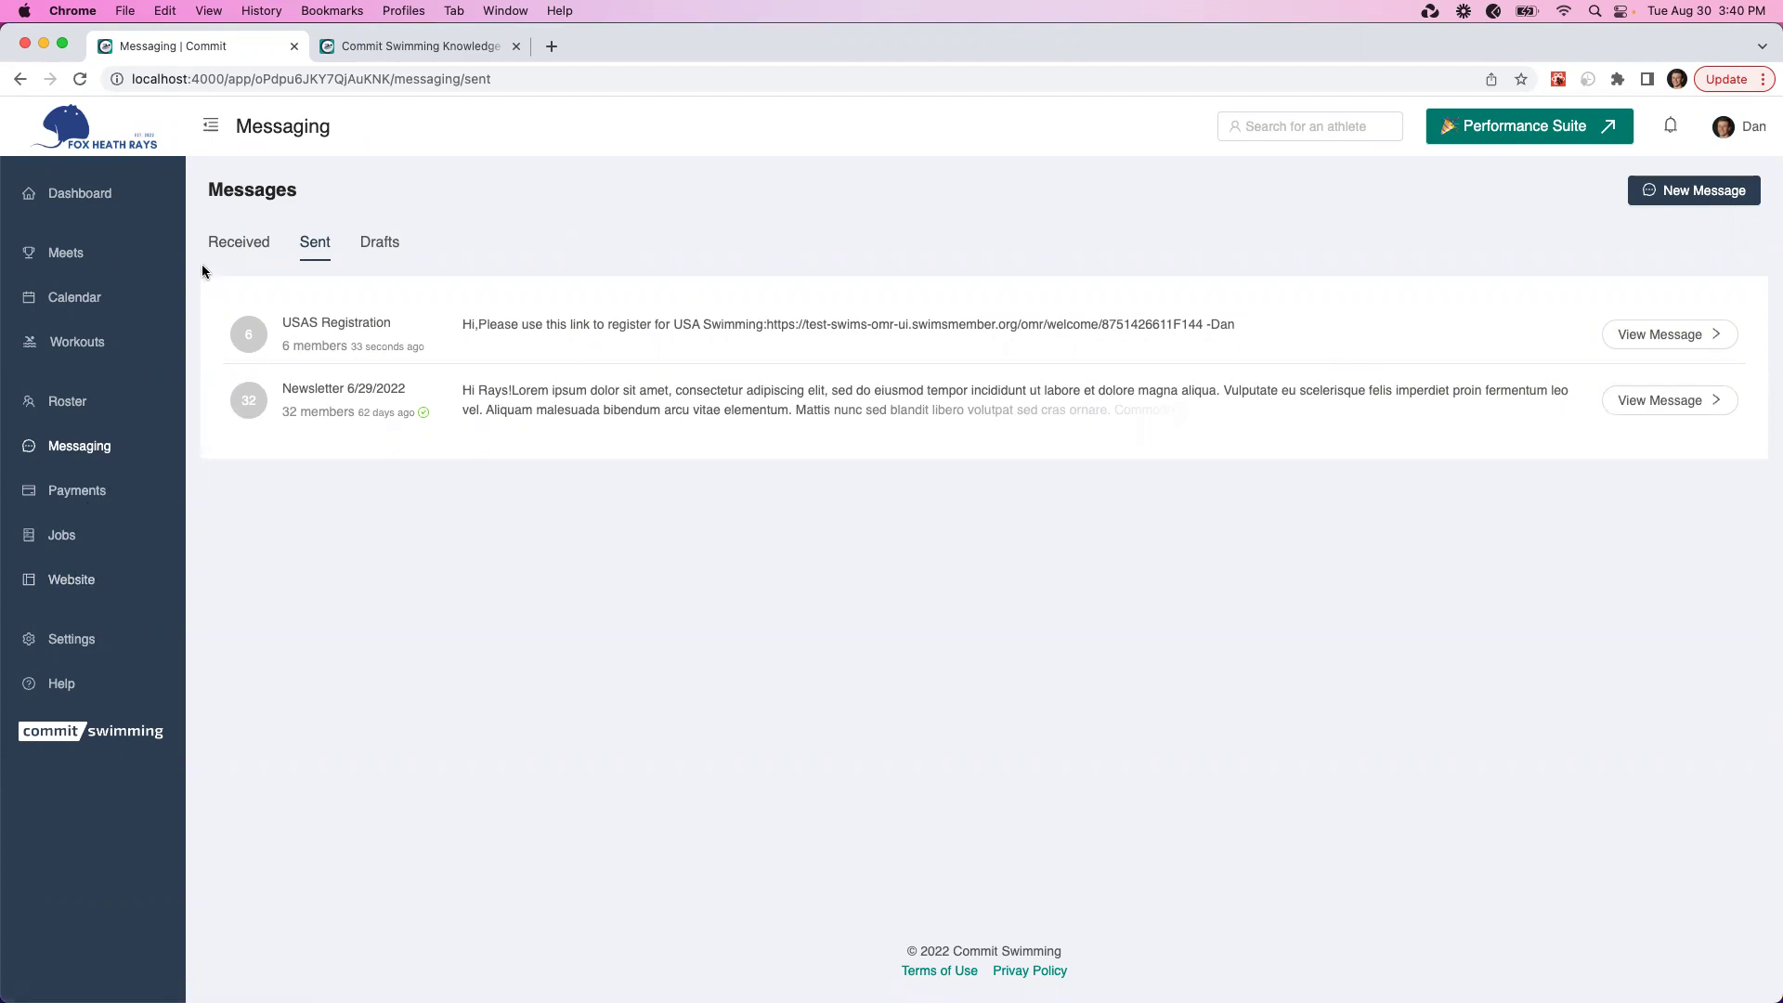
{"action": "left_click", "coordinate": [98, 190]}
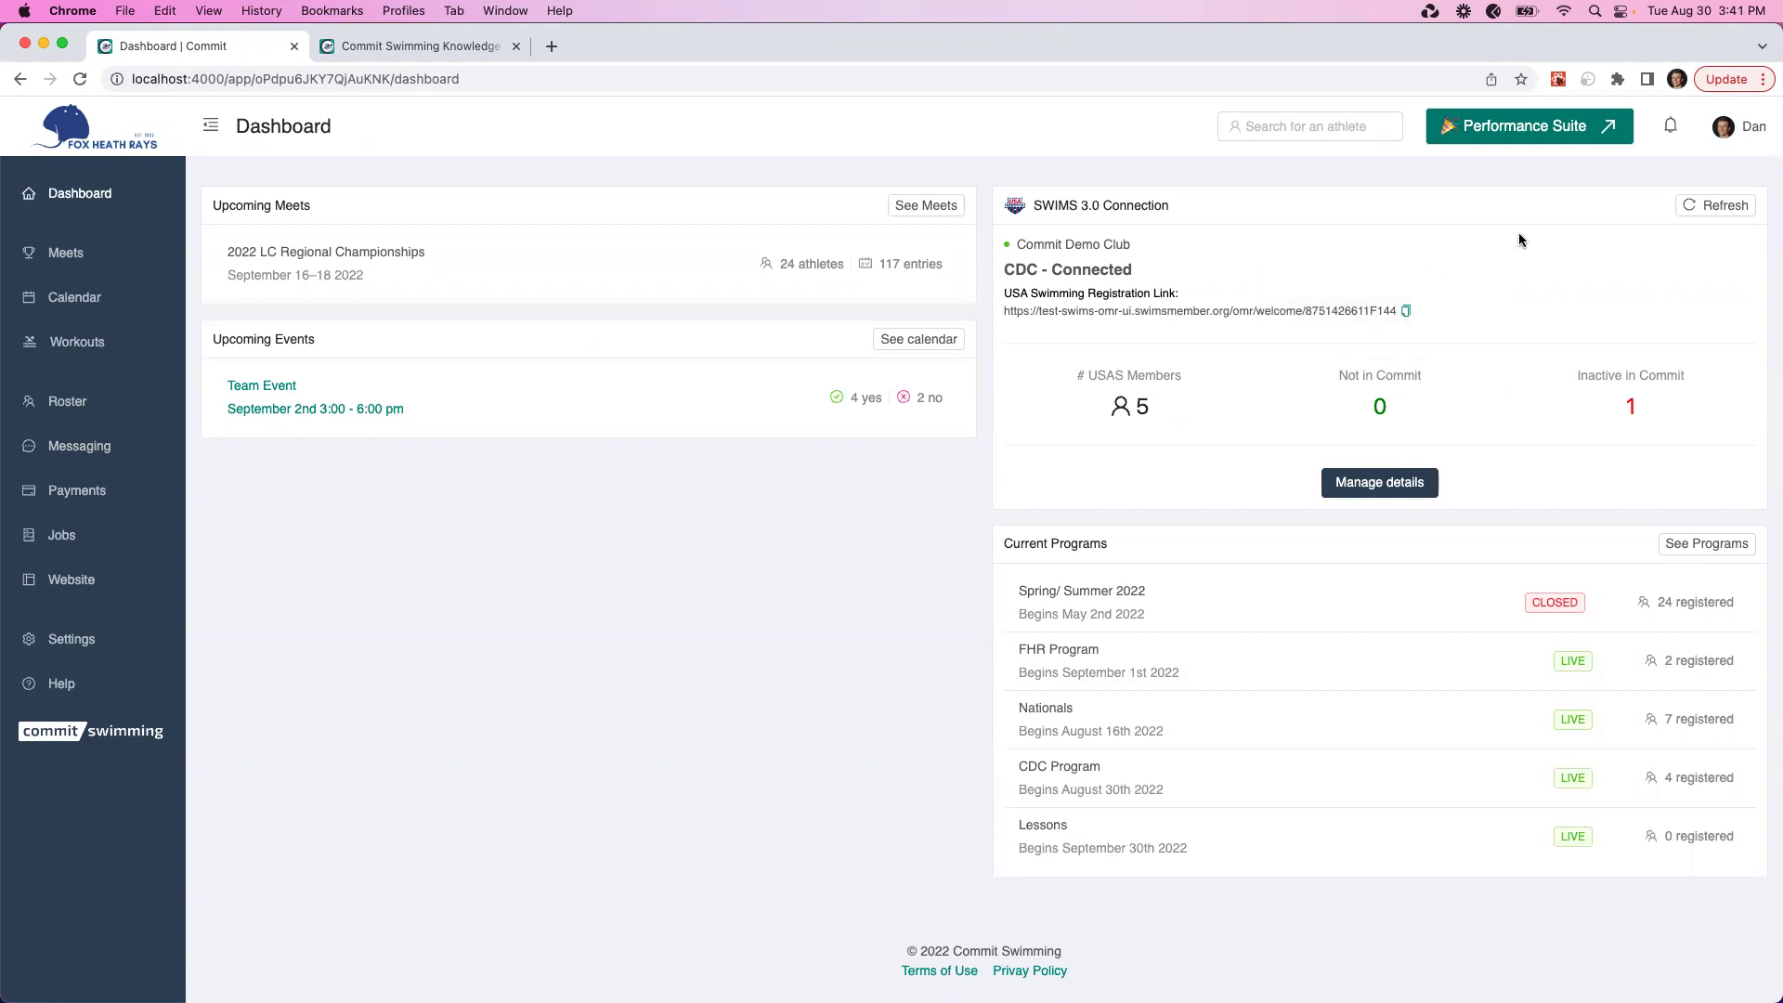
Switch to the Parent role and check the child swimmer's missing USAS ID and registration
{"action": "left_click", "coordinate": [1727, 130]}
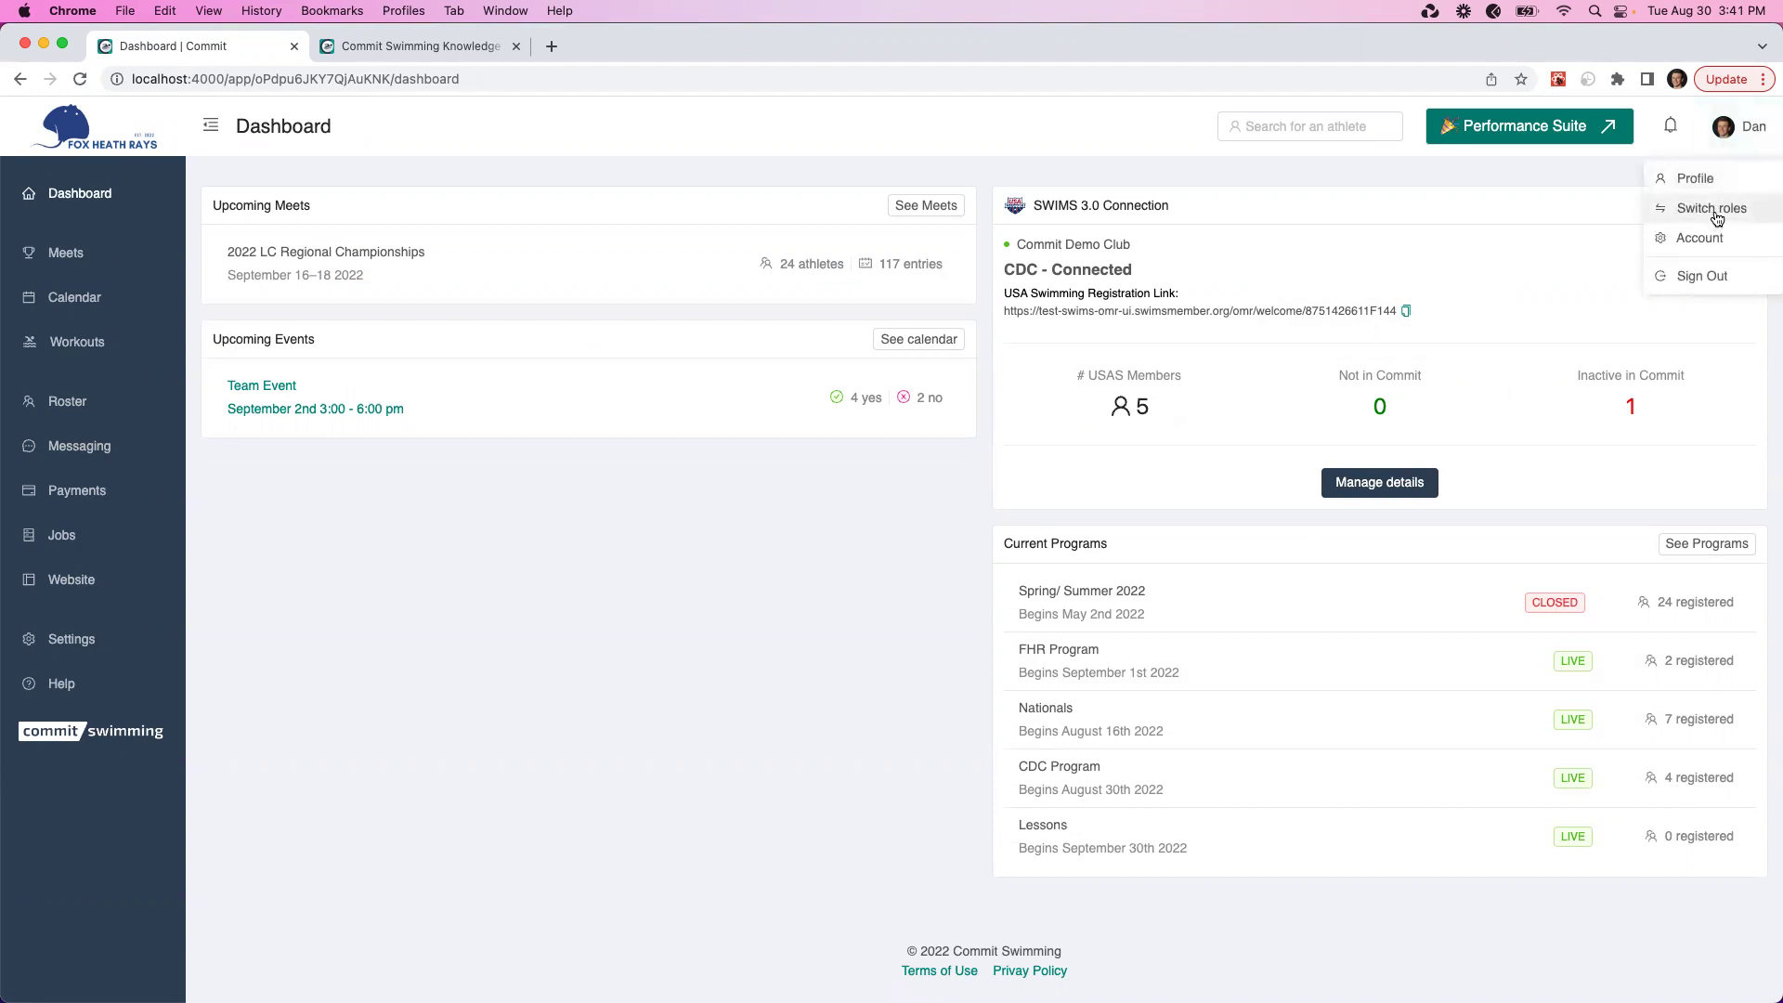
{"action": "left_click", "coordinate": [1714, 219]}
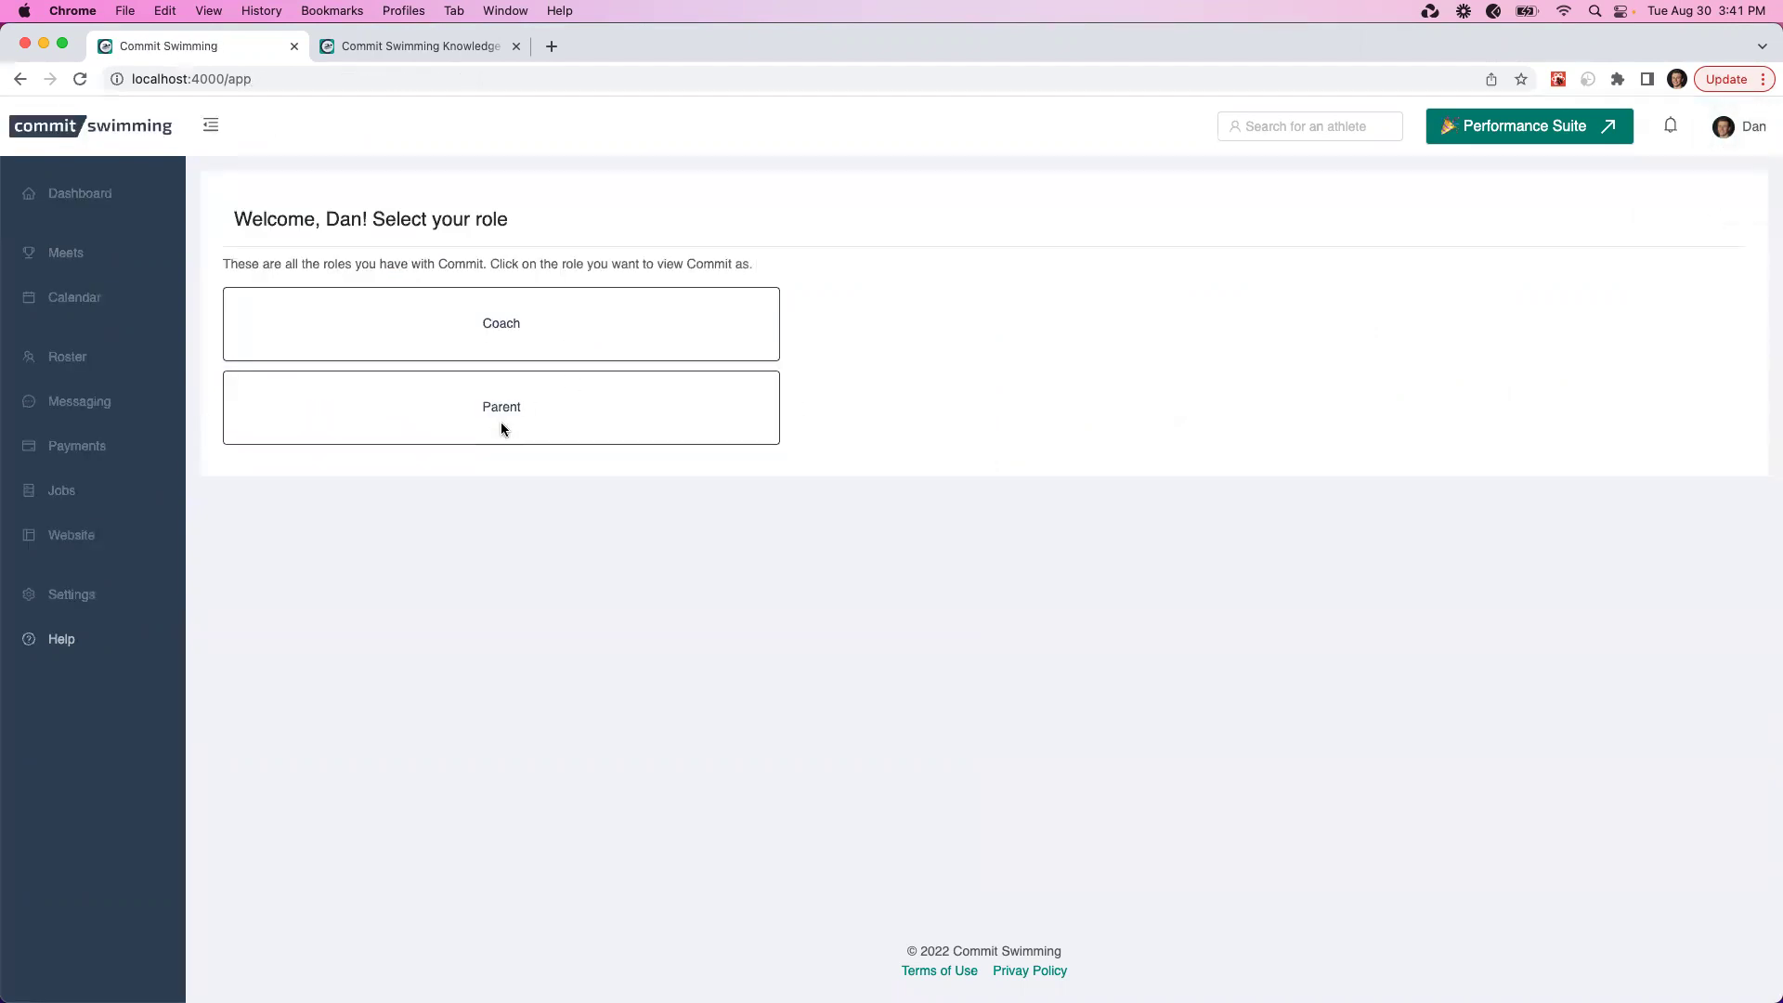
{"action": "left_click", "coordinate": [499, 422]}
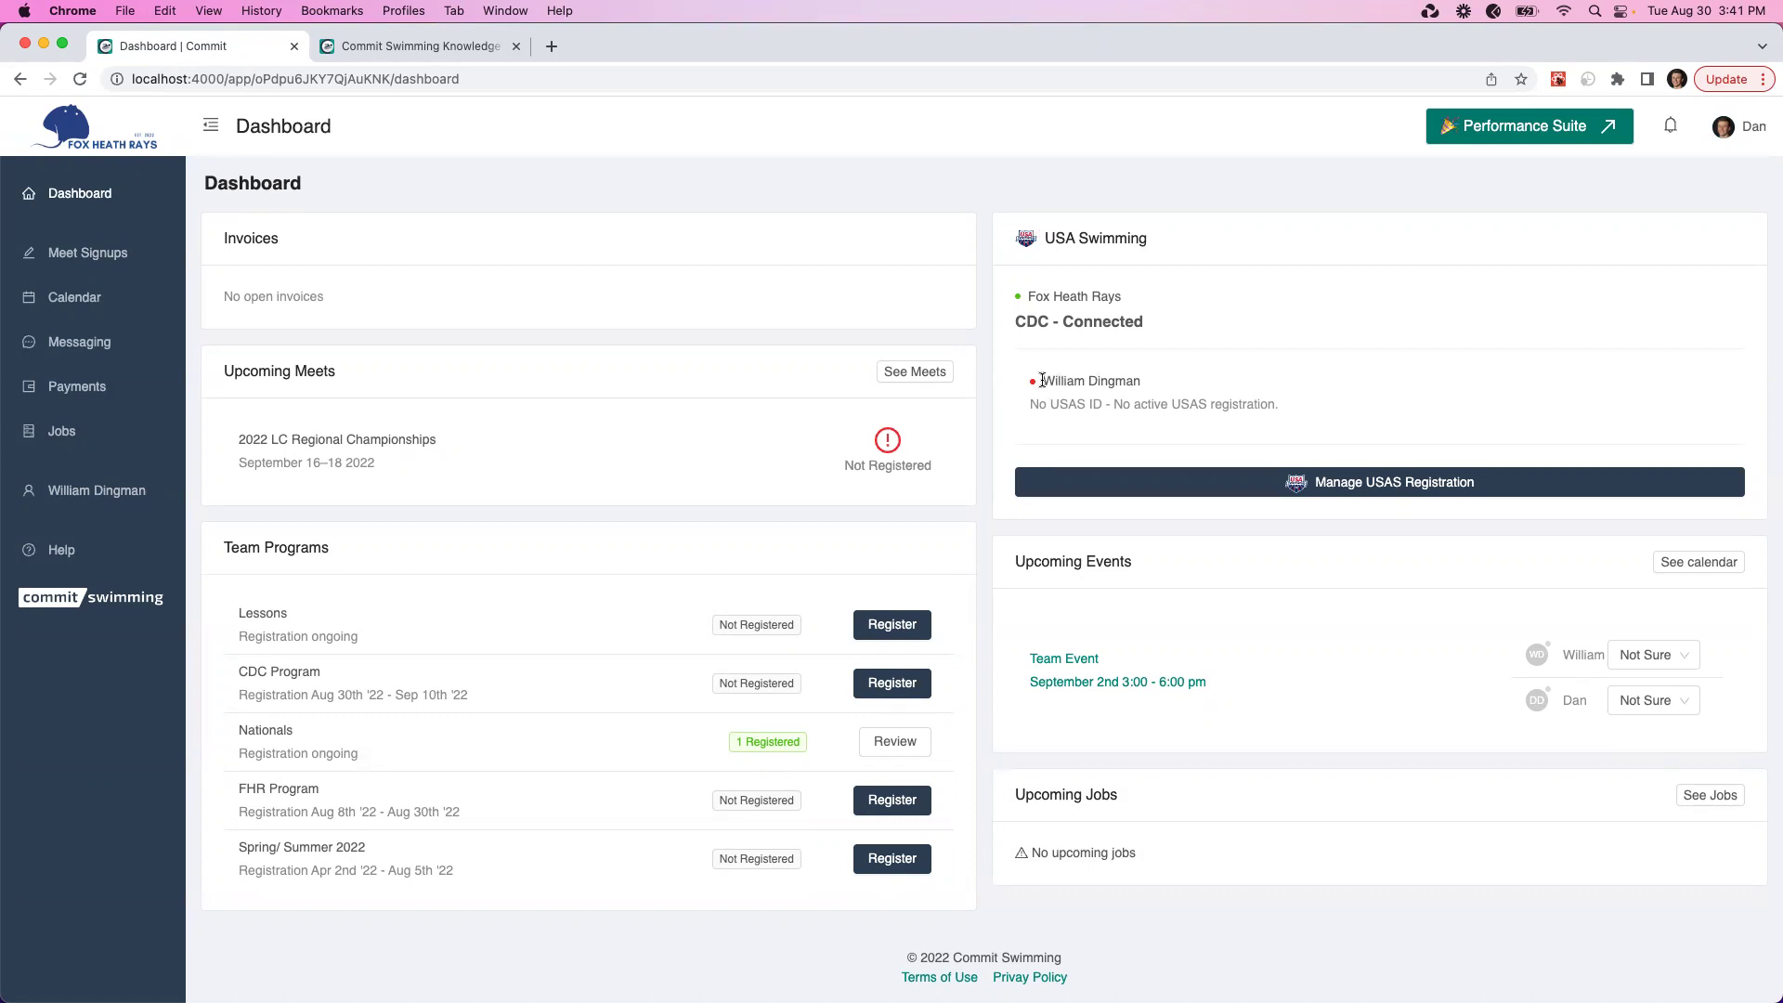
{"action": "left_click_drag", "start_coordinate": [1044, 380], "coordinate": [1144, 383]}
{"action": "left_click", "coordinate": [1143, 381]}
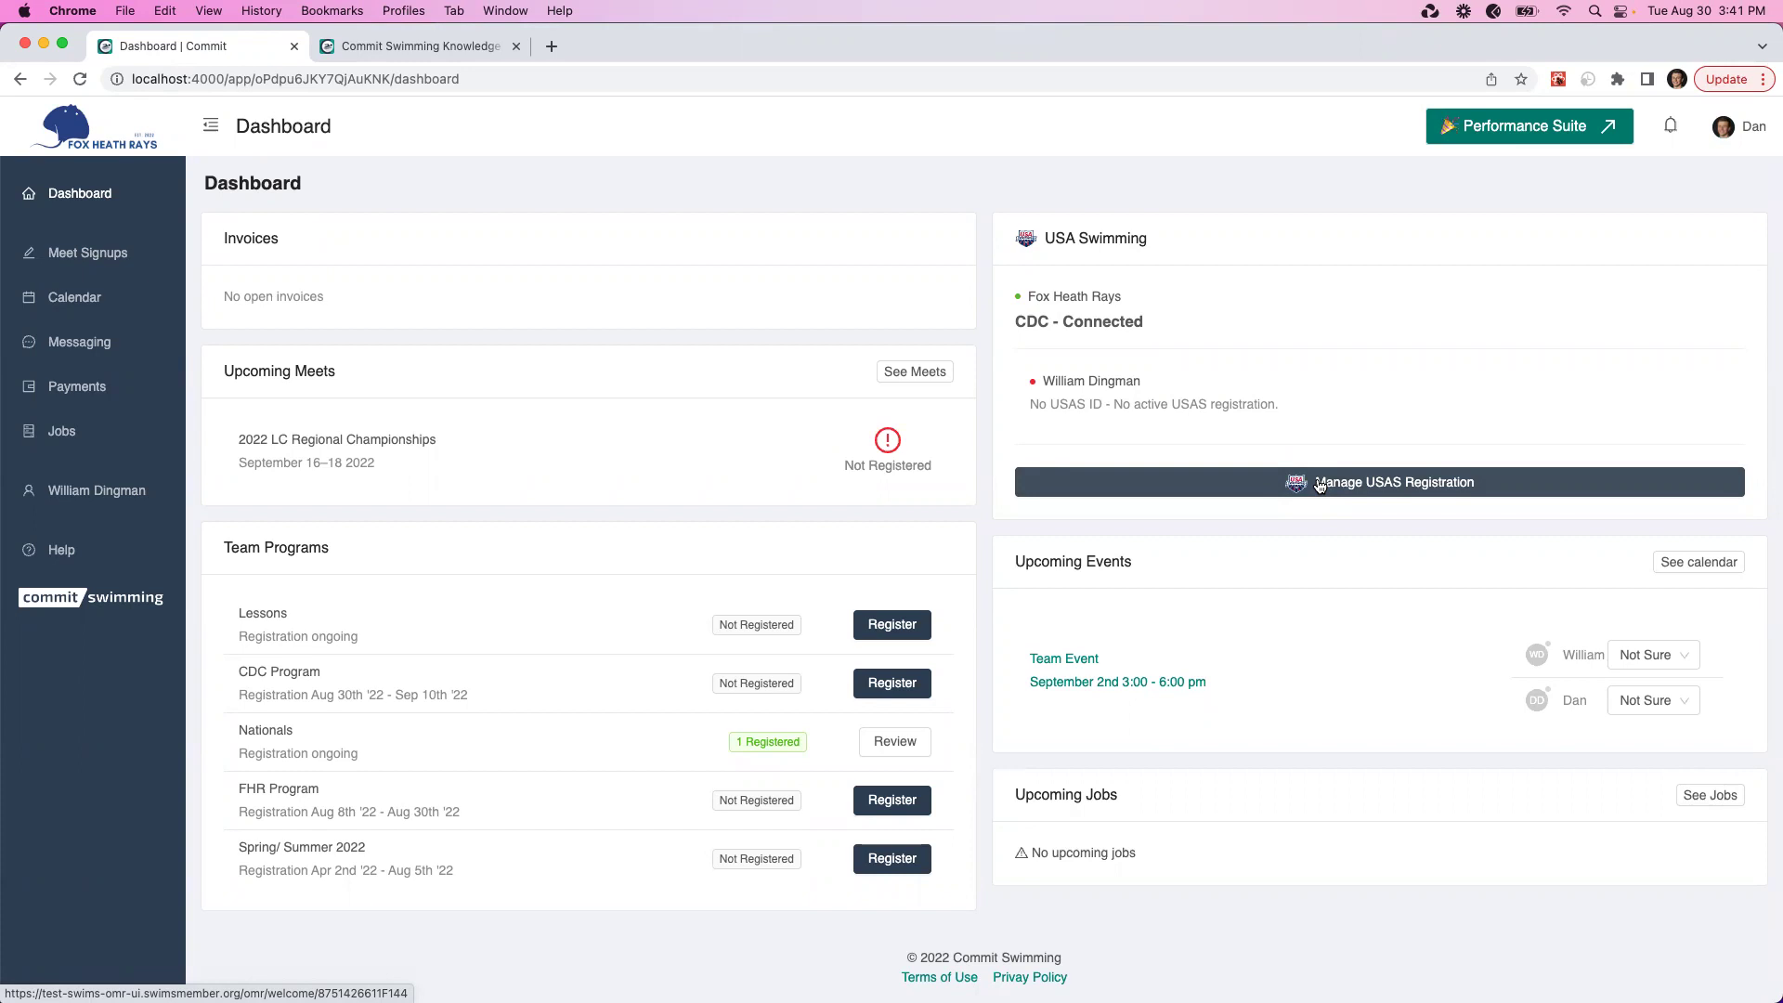
Switch back to the Coach role
{"action": "left_click", "coordinate": [1739, 127]}
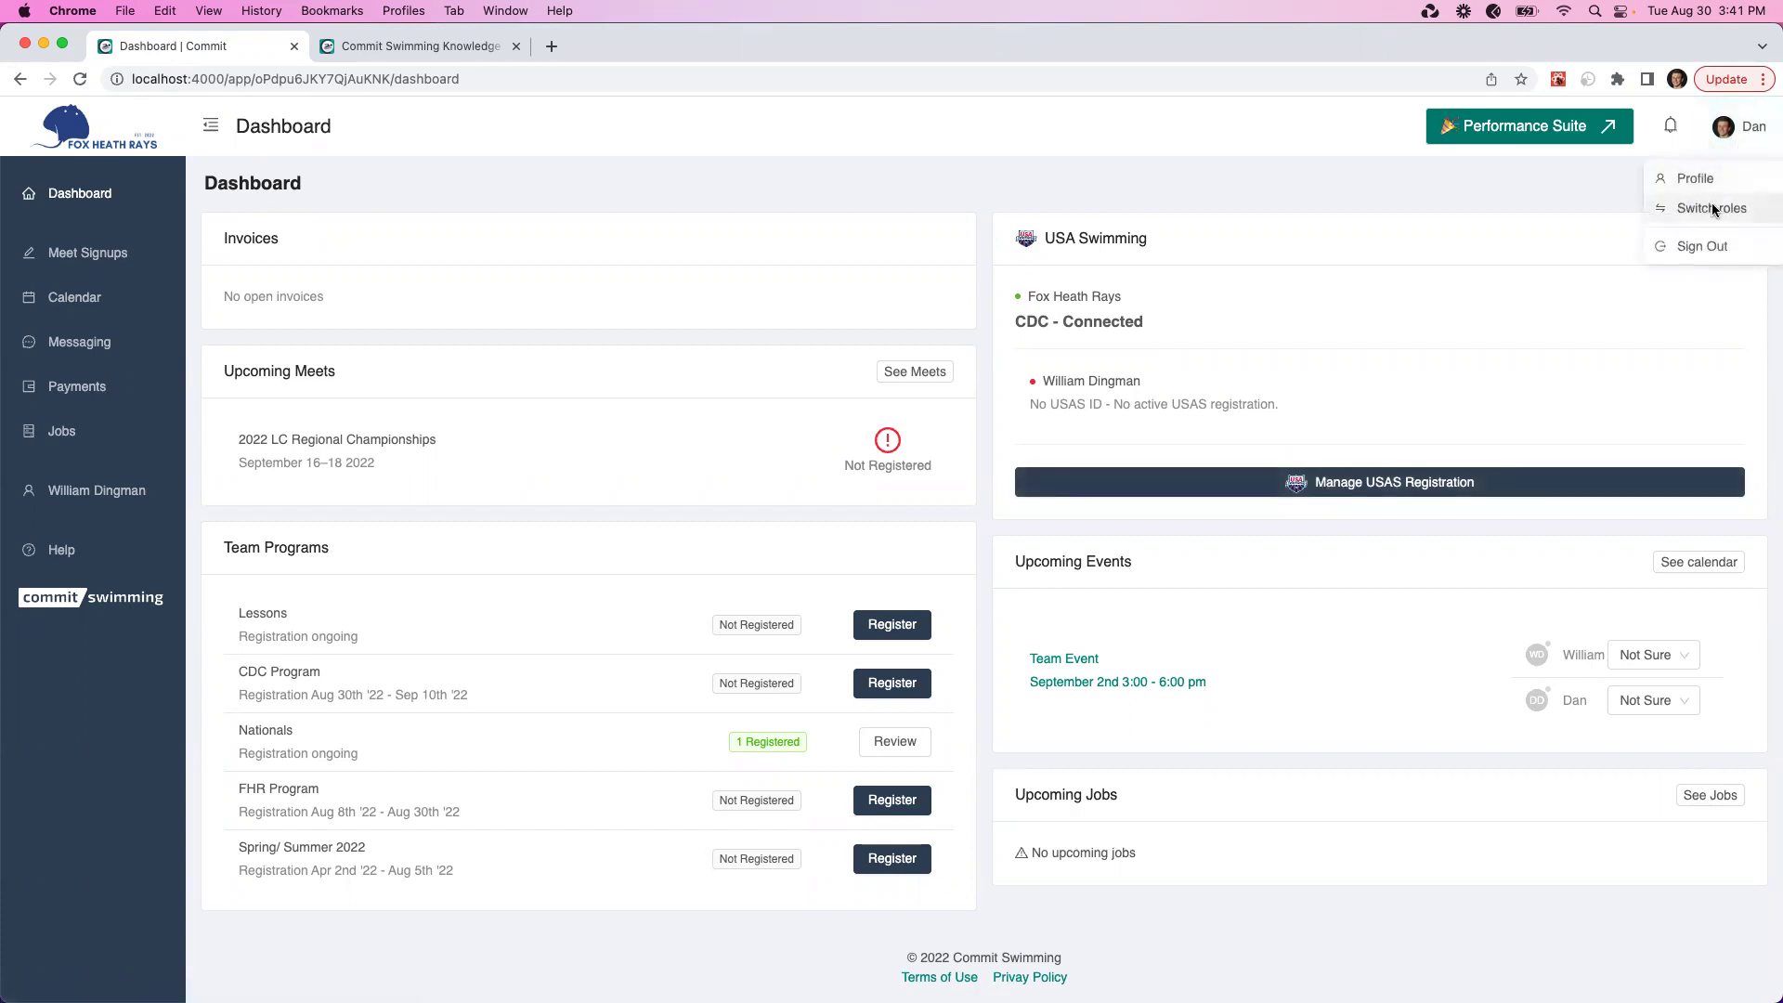
{"action": "left_click", "coordinate": [1713, 208]}
{"action": "left_click", "coordinate": [662, 325]}
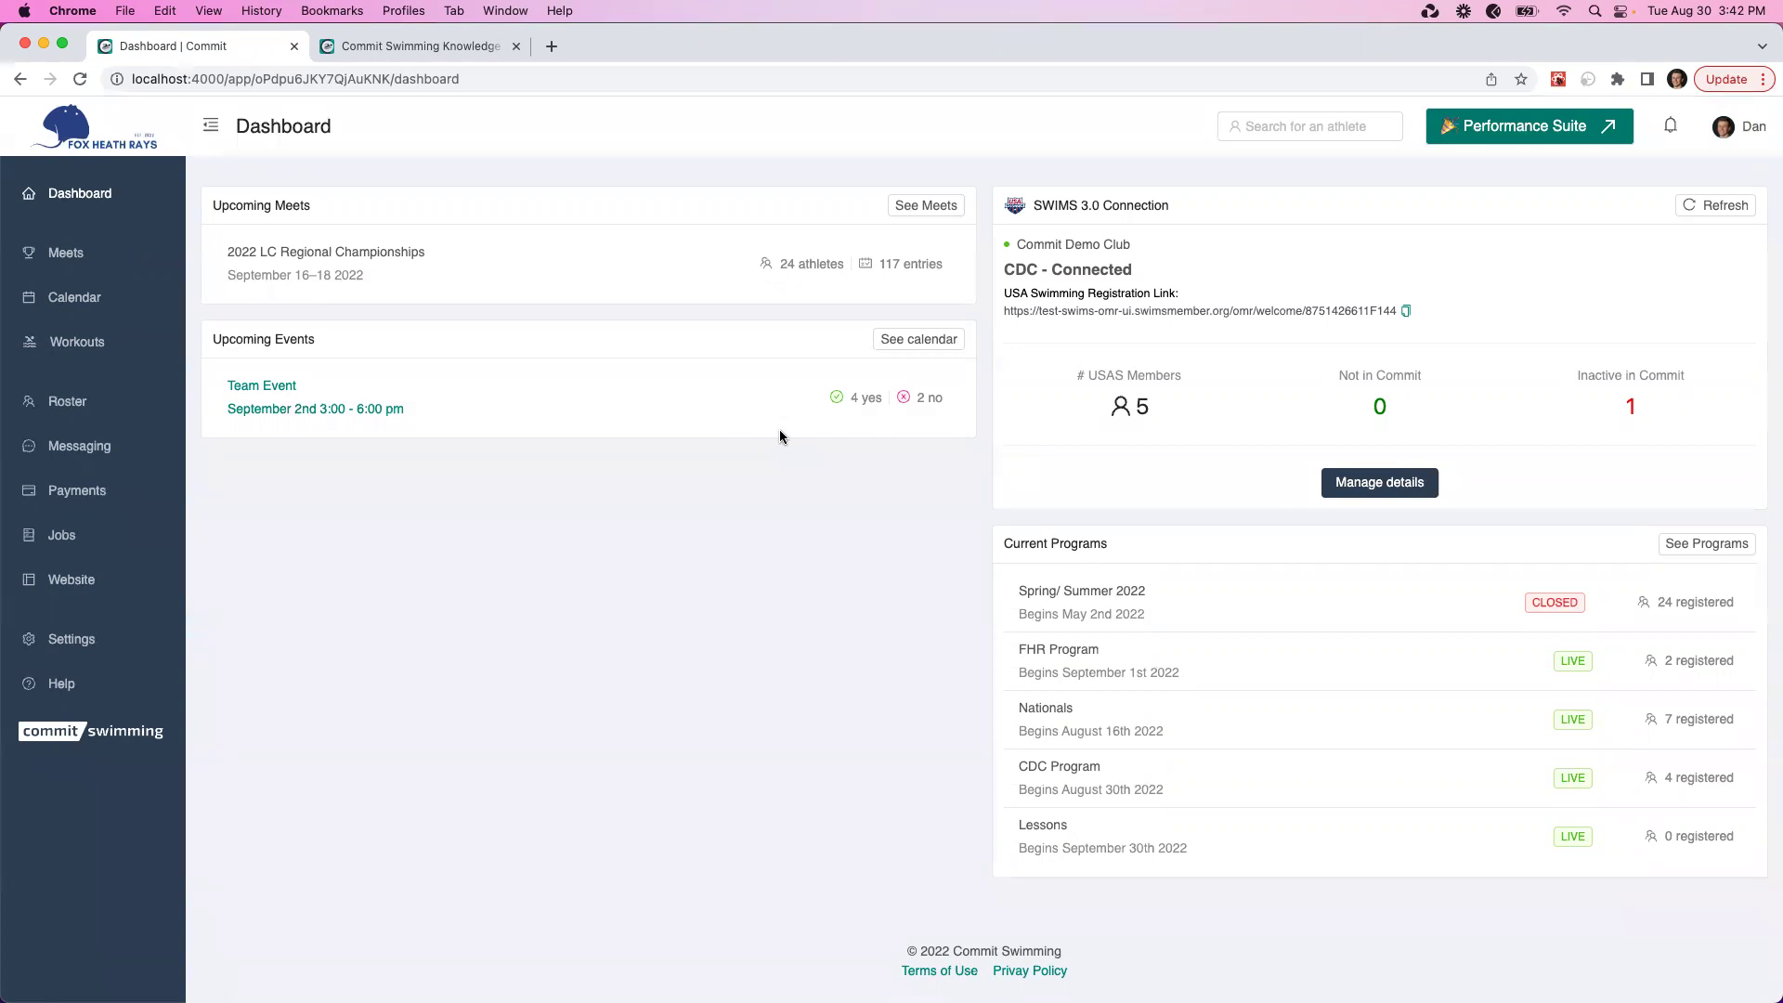
Open the Nationals program under Payments > Programs and return it to Draft mode
{"action": "left_click", "coordinate": [90, 504]}
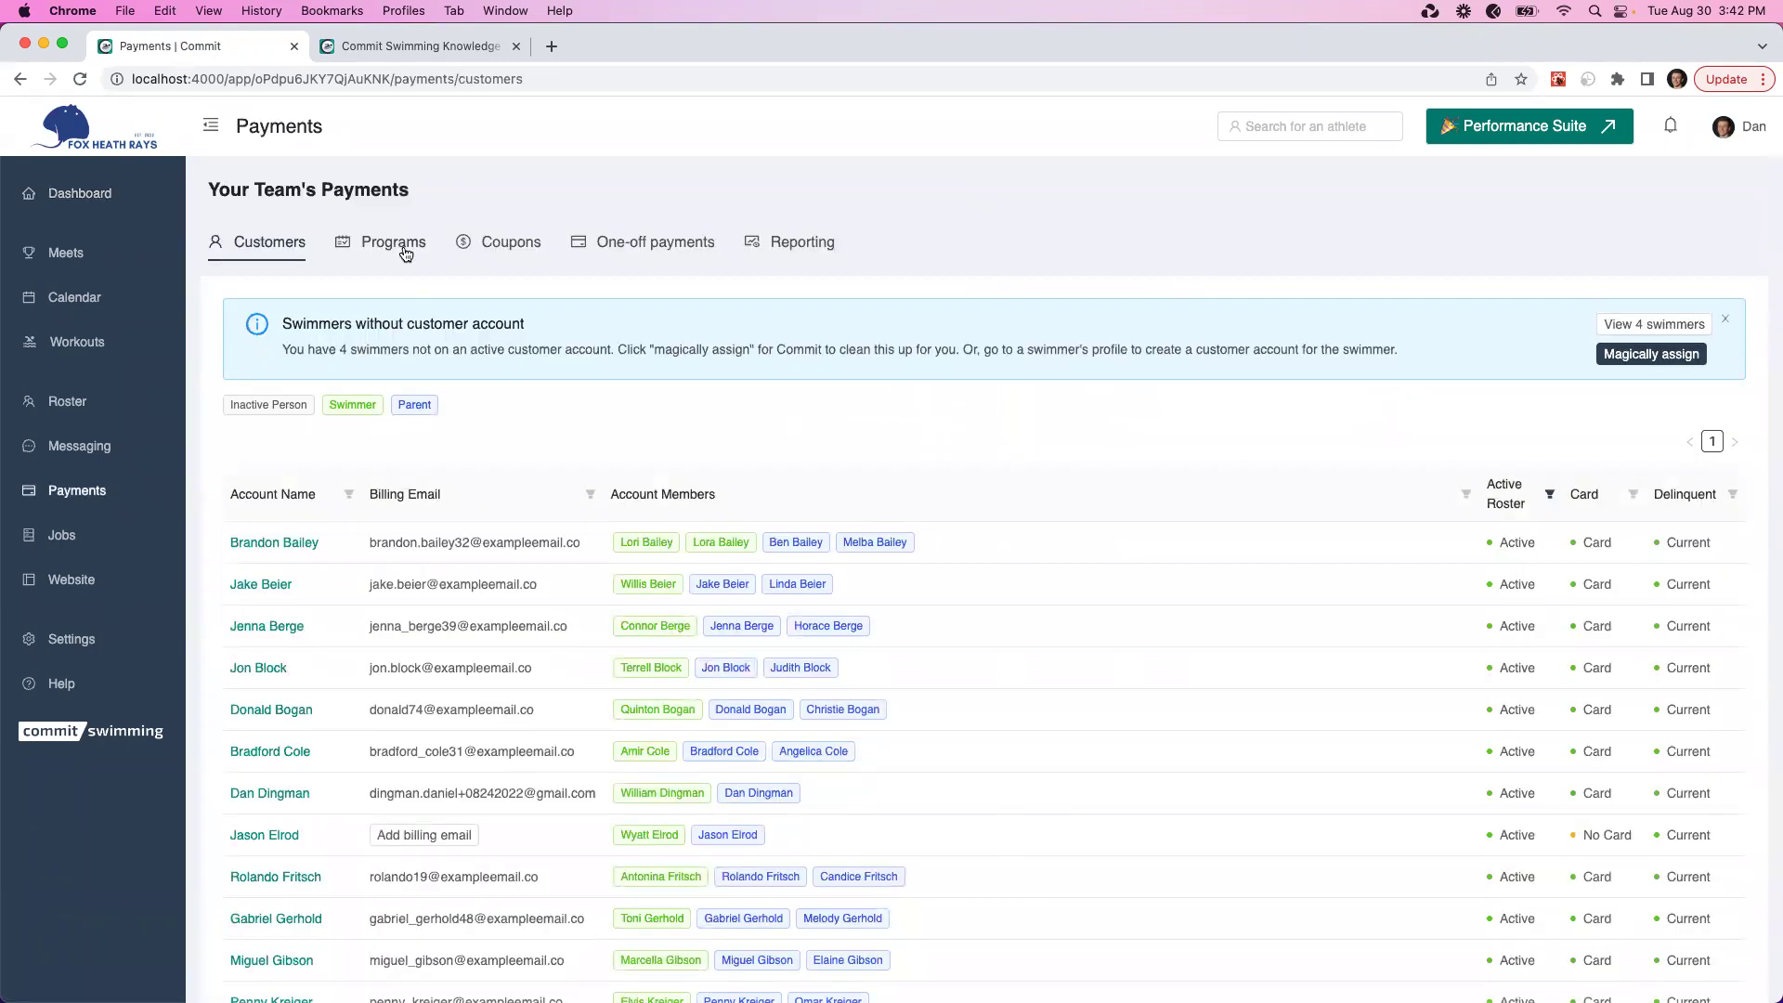
{"action": "left_click", "coordinate": [413, 253]}
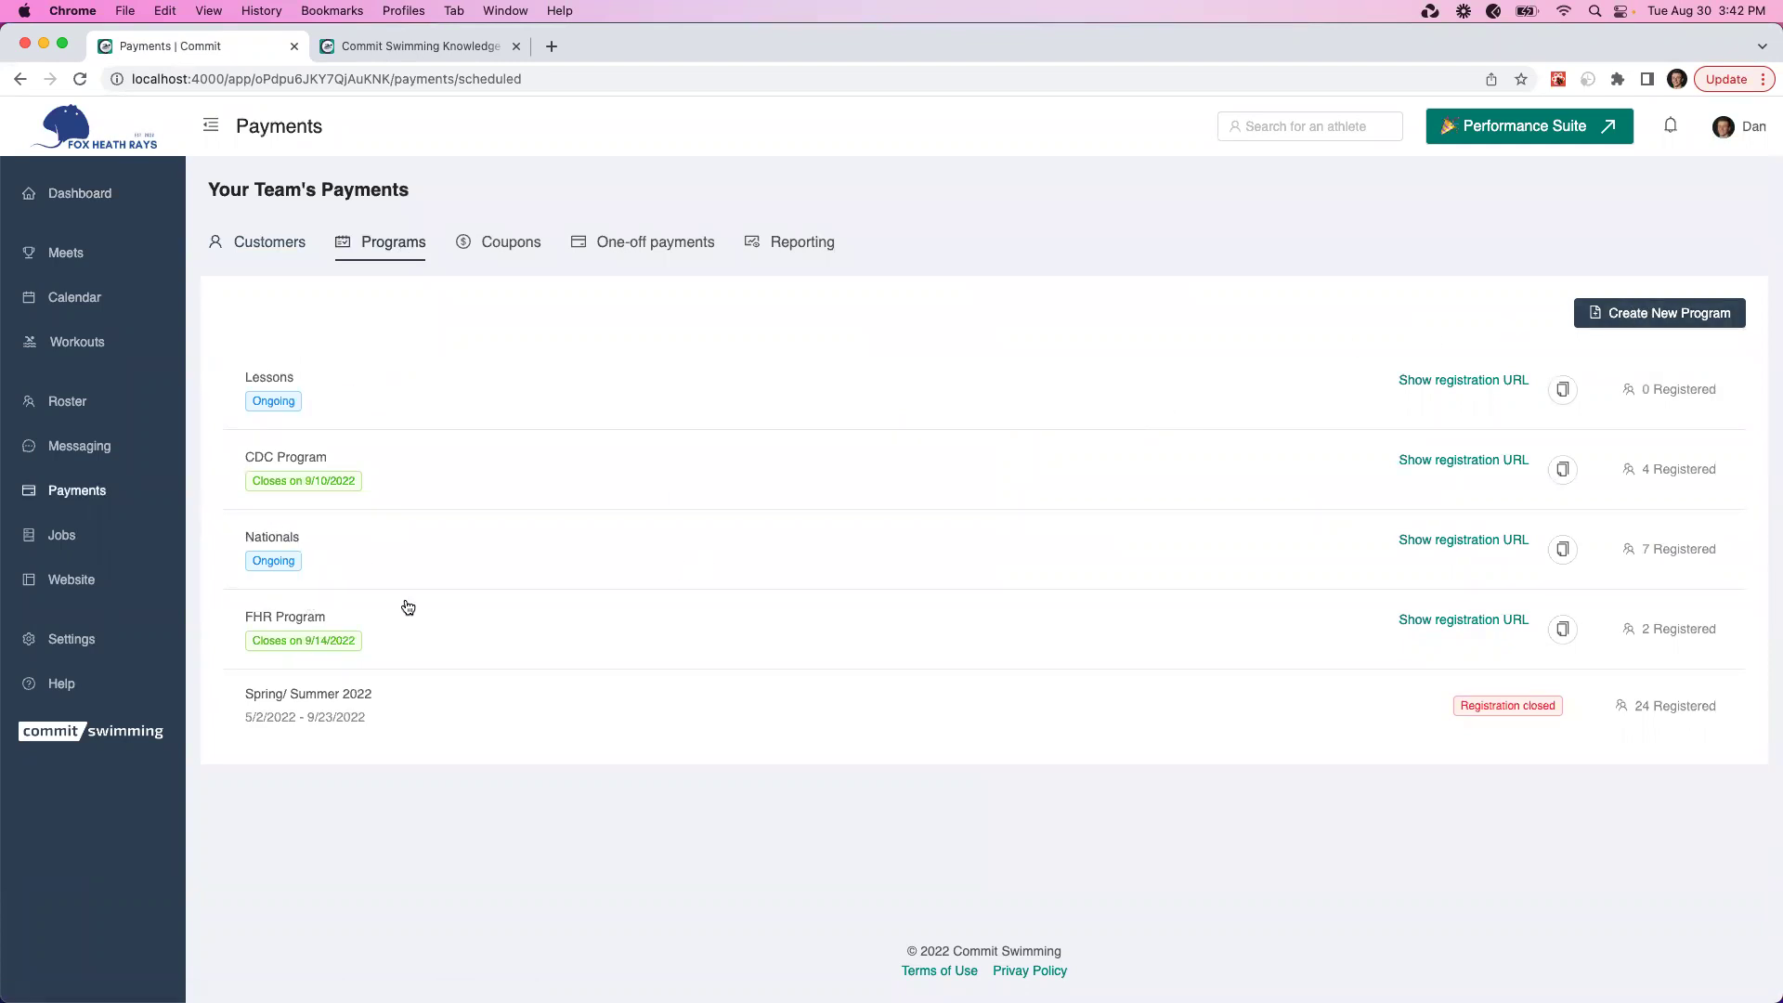
{"action": "left_click", "coordinate": [292, 540]}
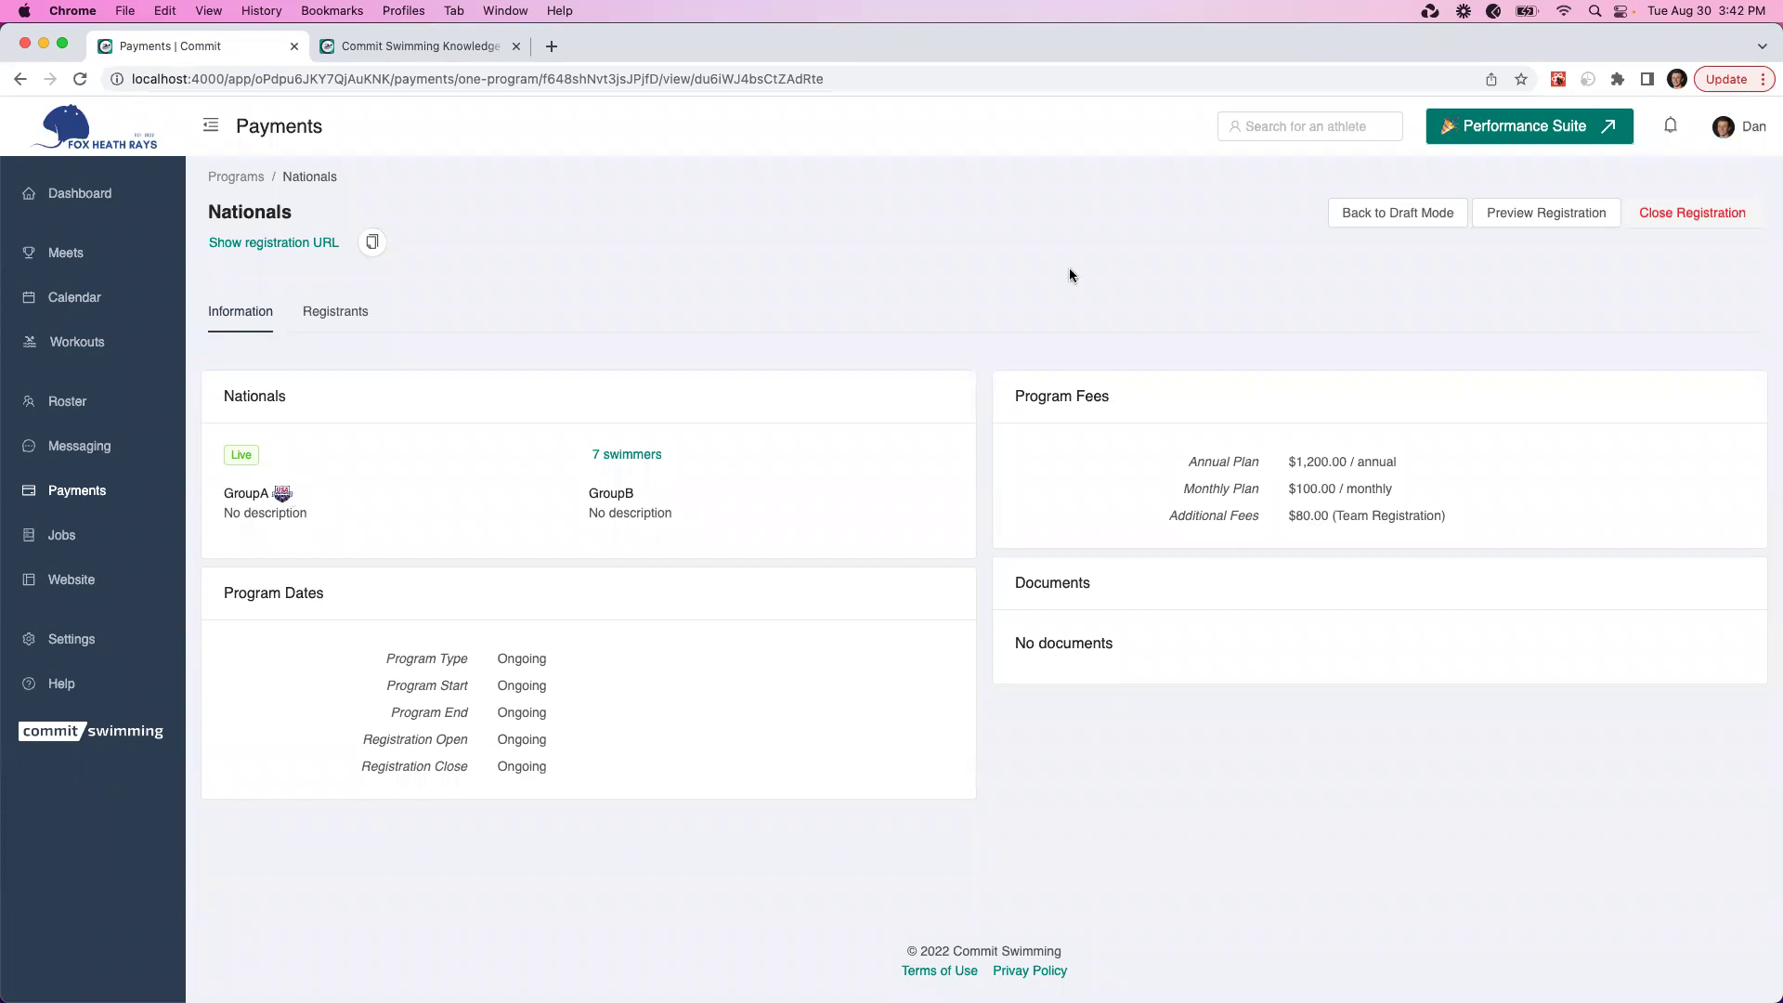
{"action": "left_click", "coordinate": [1367, 219]}
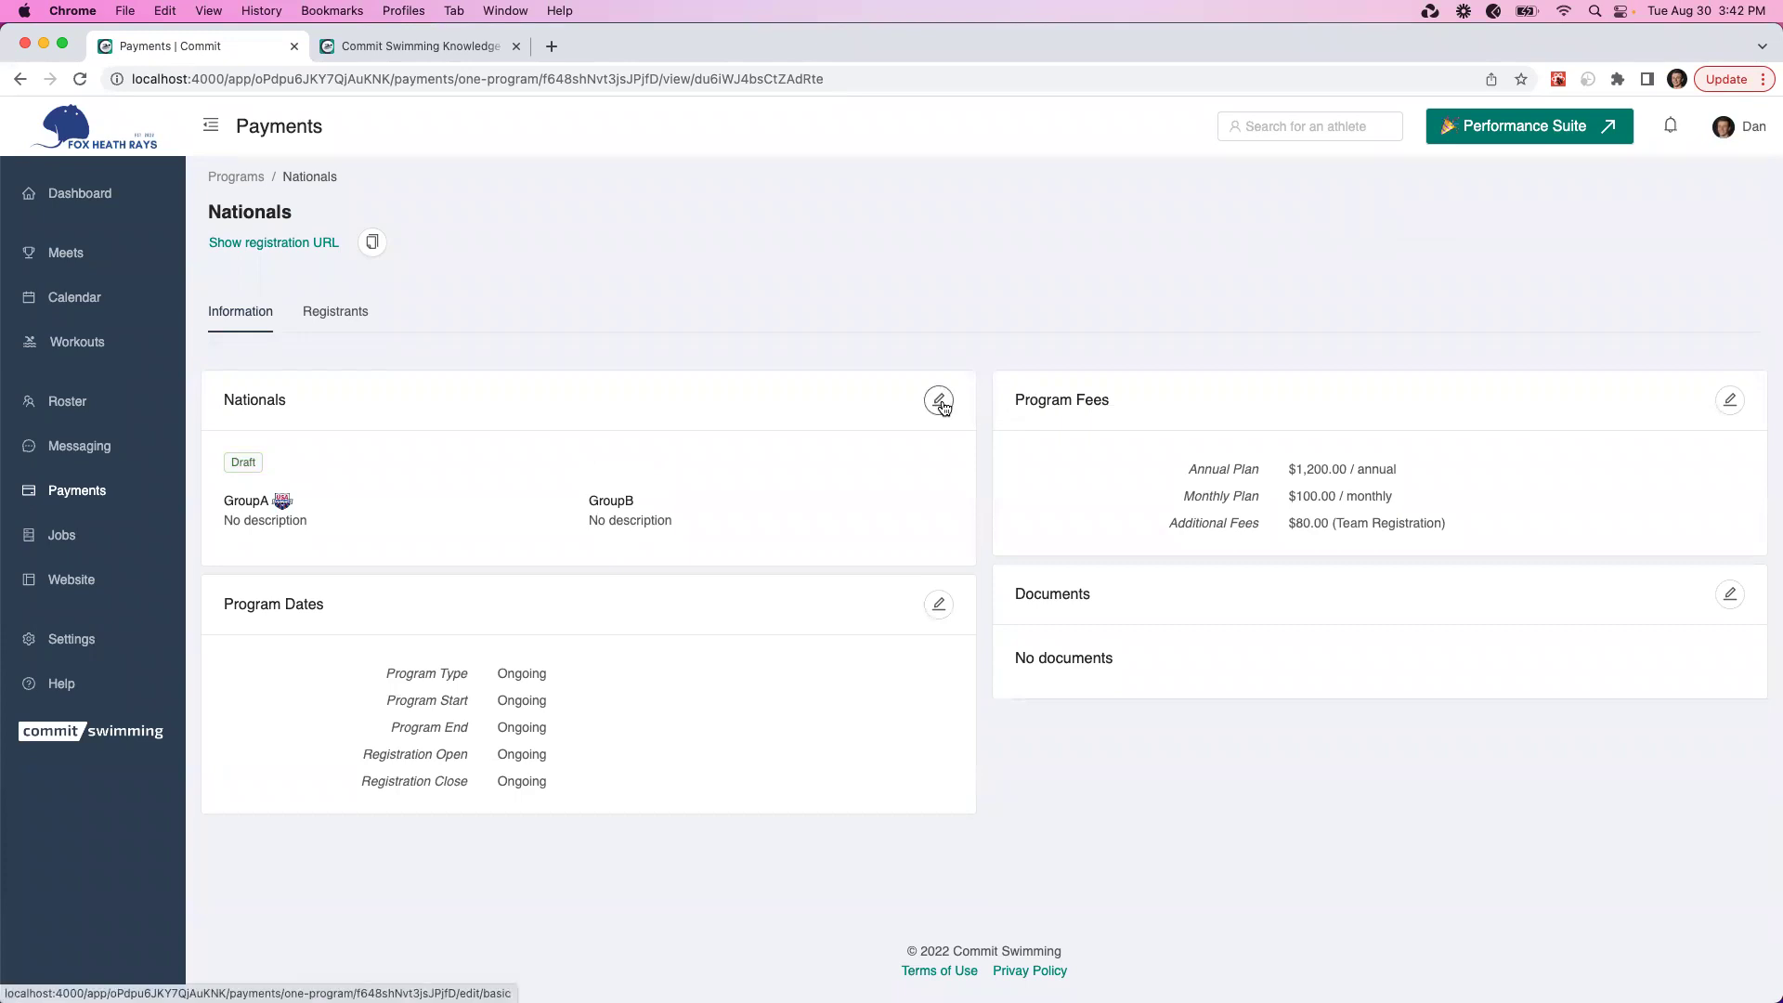
Review the Nationals program's basic information and settings
{"action": "left_click", "coordinate": [940, 402]}
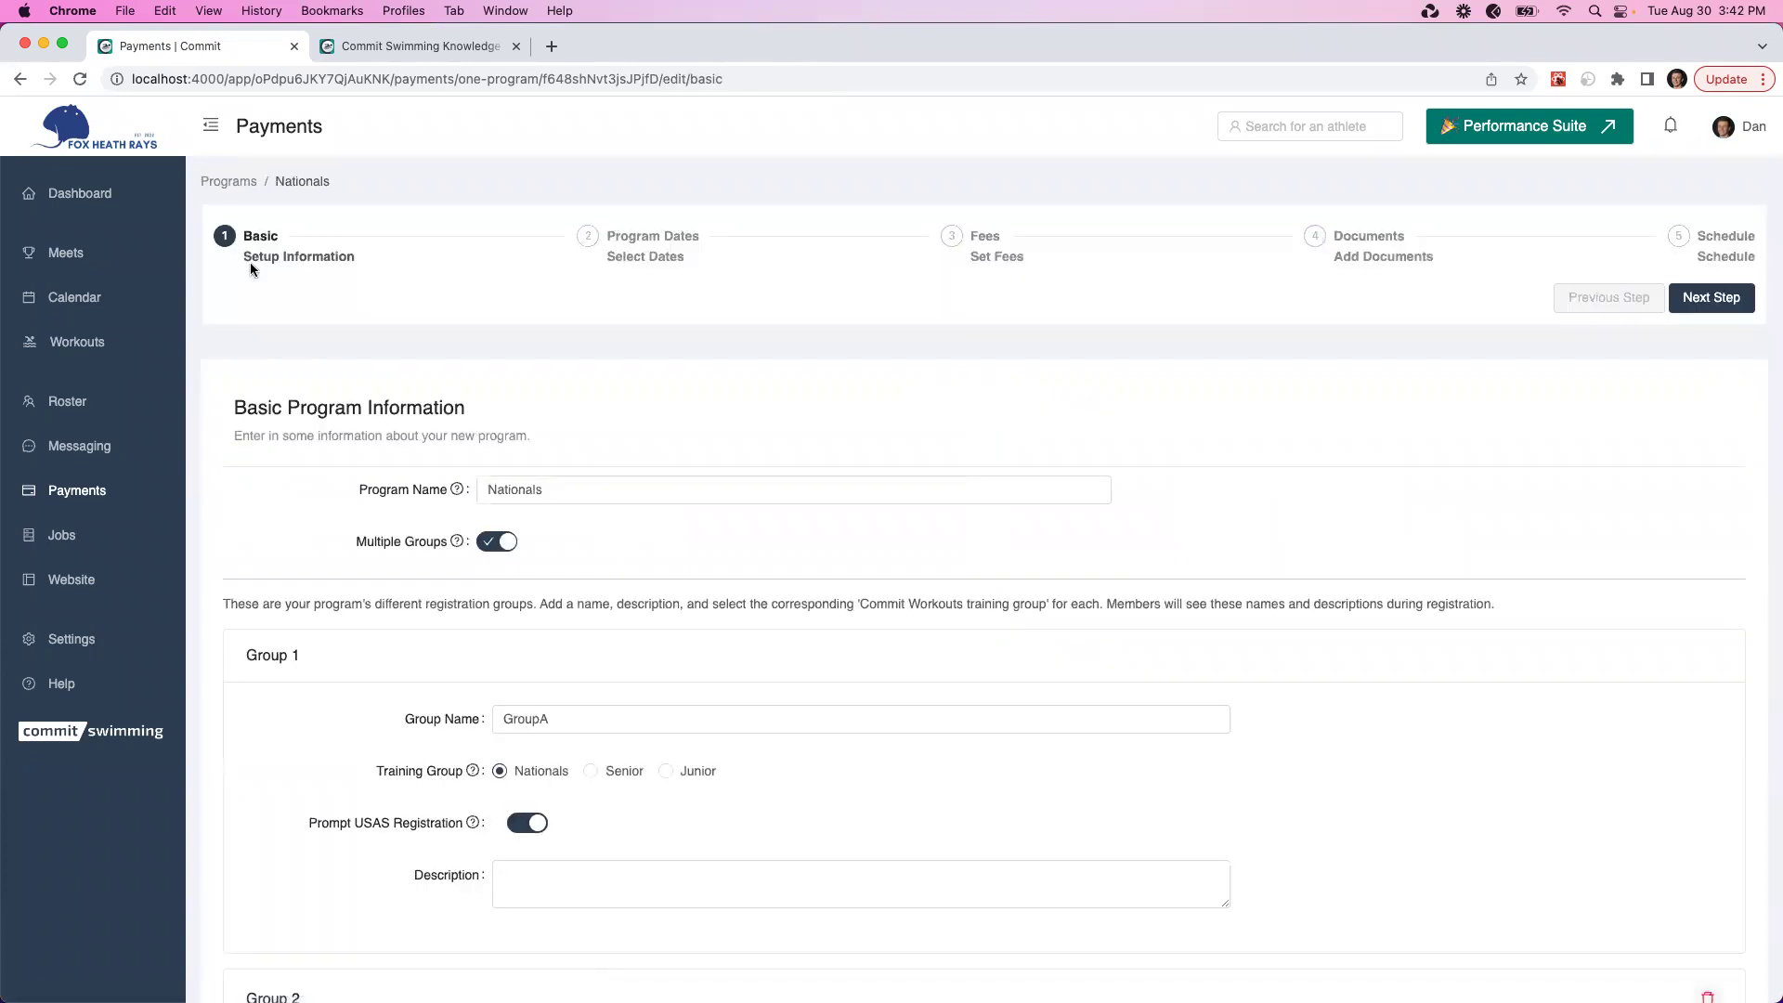
{"action": "scroll", "coordinate": [328, 401], "scroll_direction": "down", "scroll_amount": 1}
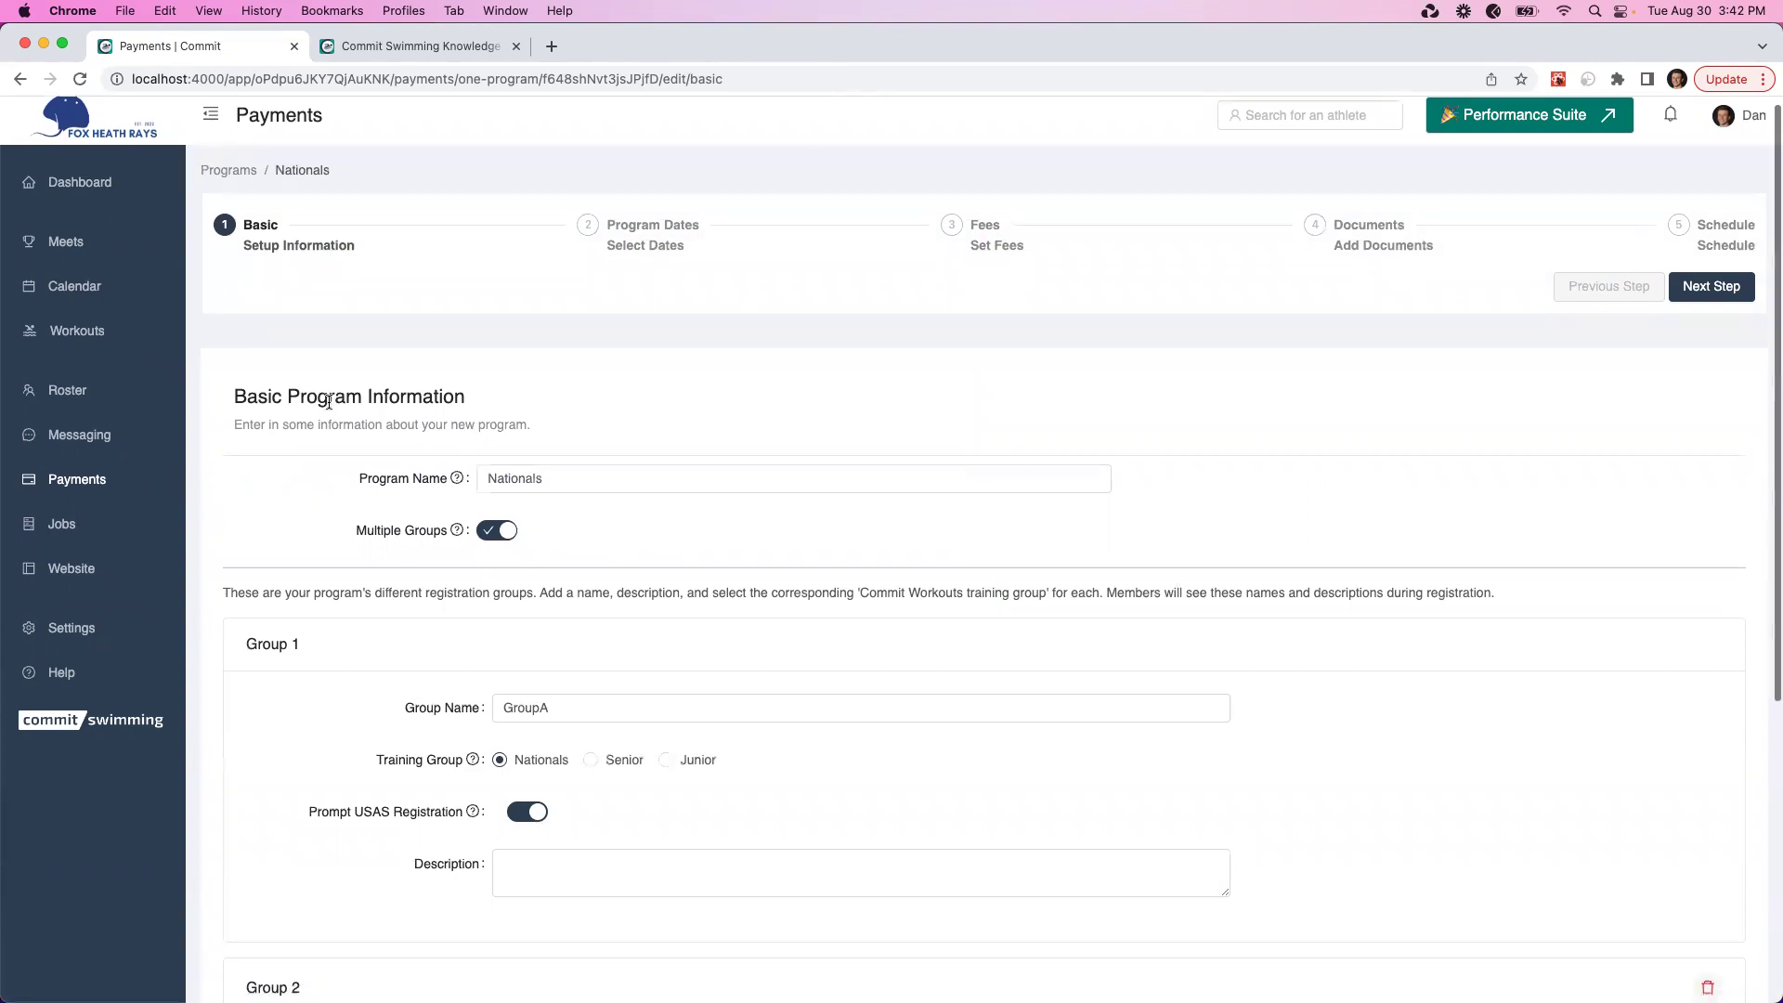
{"action": "scroll", "coordinate": [328, 401], "scroll_direction": "down", "scroll_amount": 3}
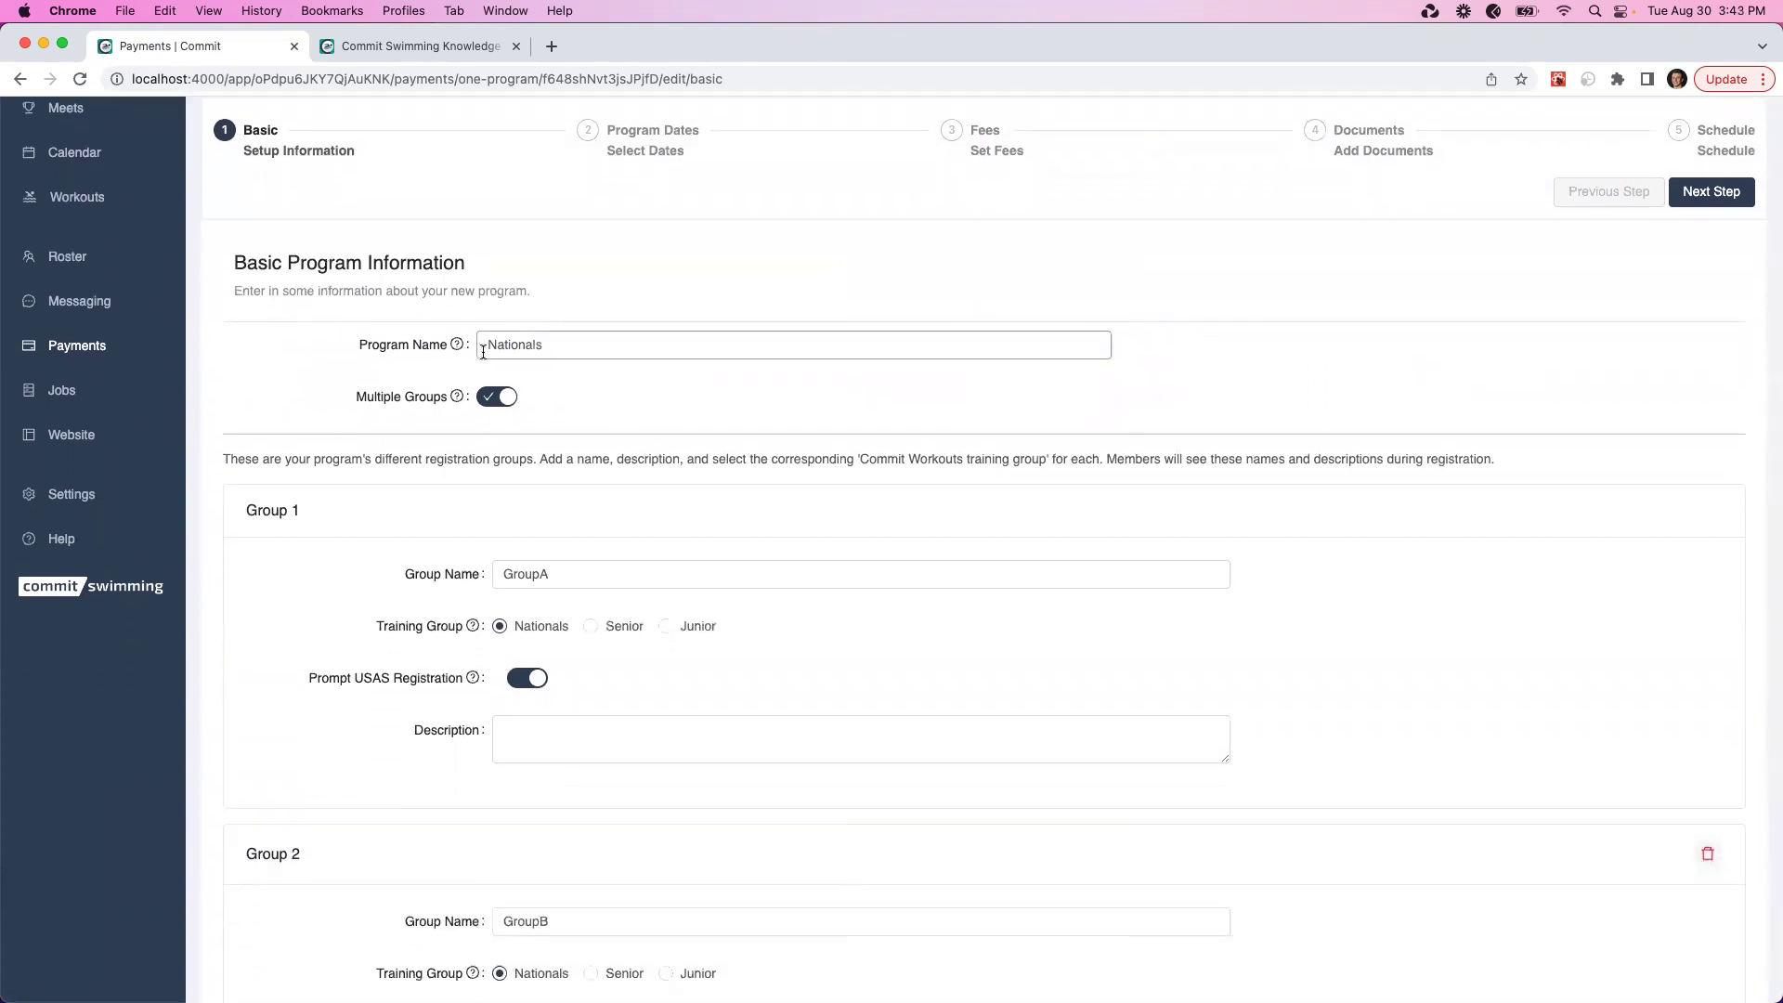
{"action": "scroll", "coordinate": [501, 390], "scroll_direction": "down", "scroll_amount": 5}
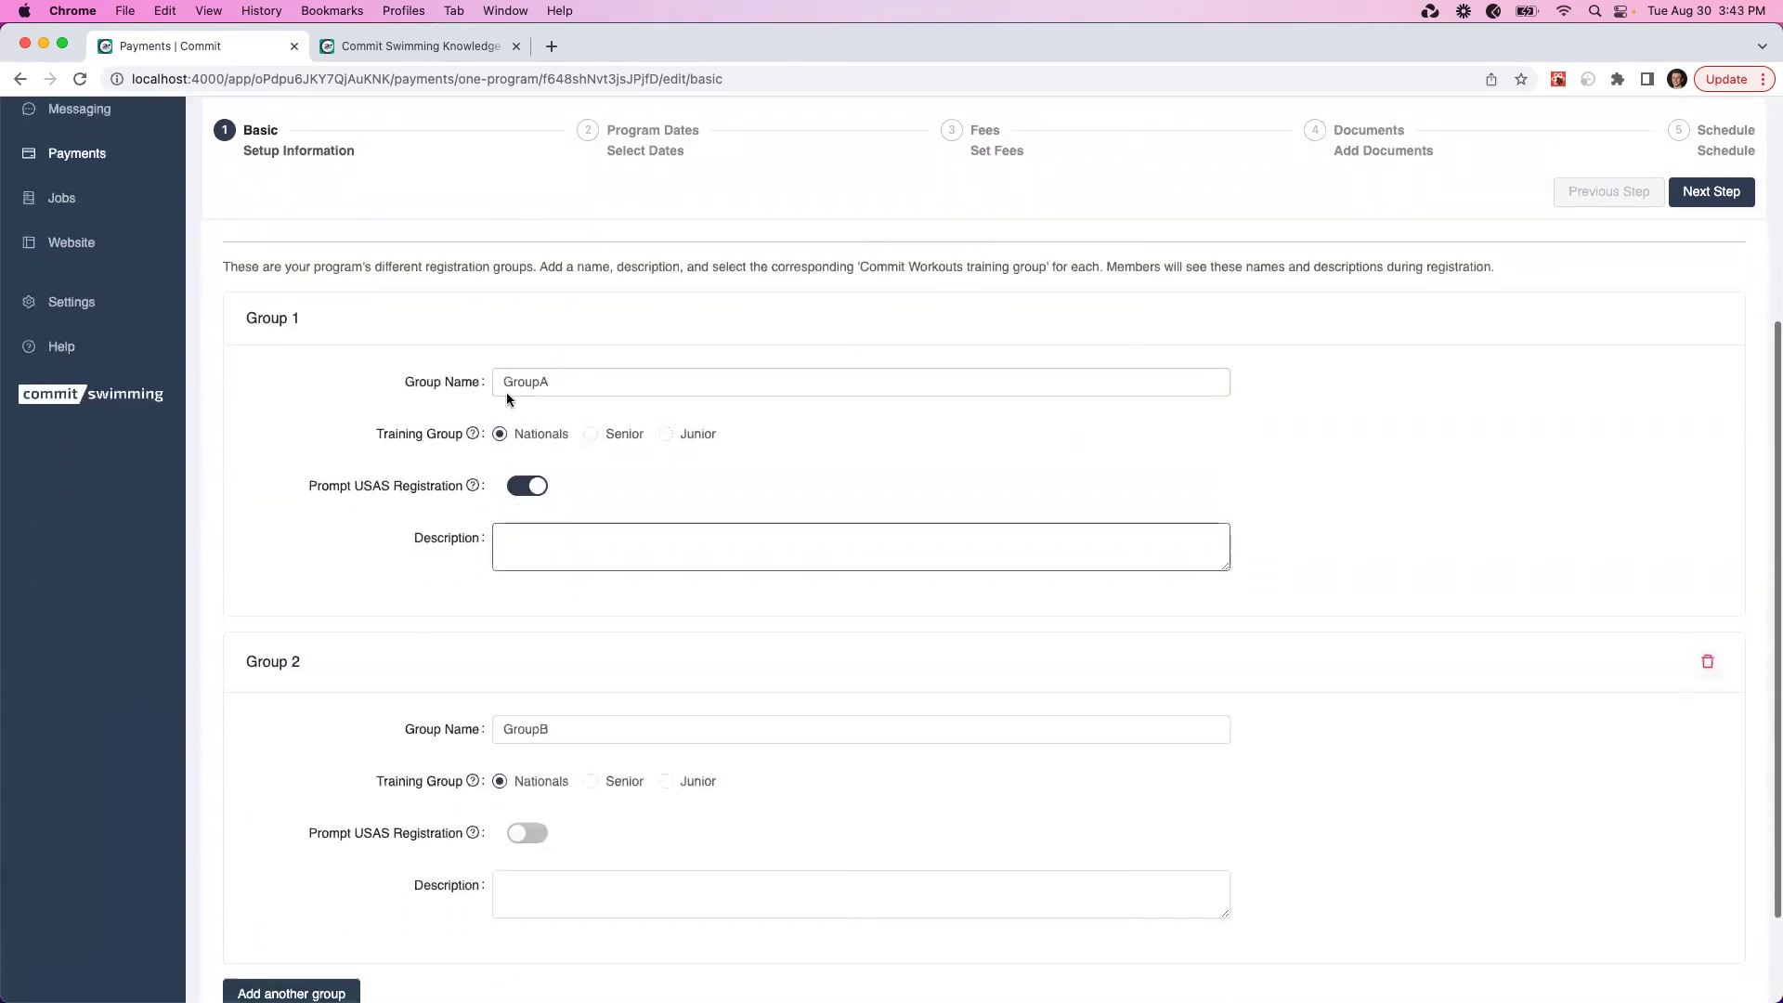
{"action": "scroll", "coordinate": [590, 511], "scroll_direction": "down", "scroll_amount": 1}
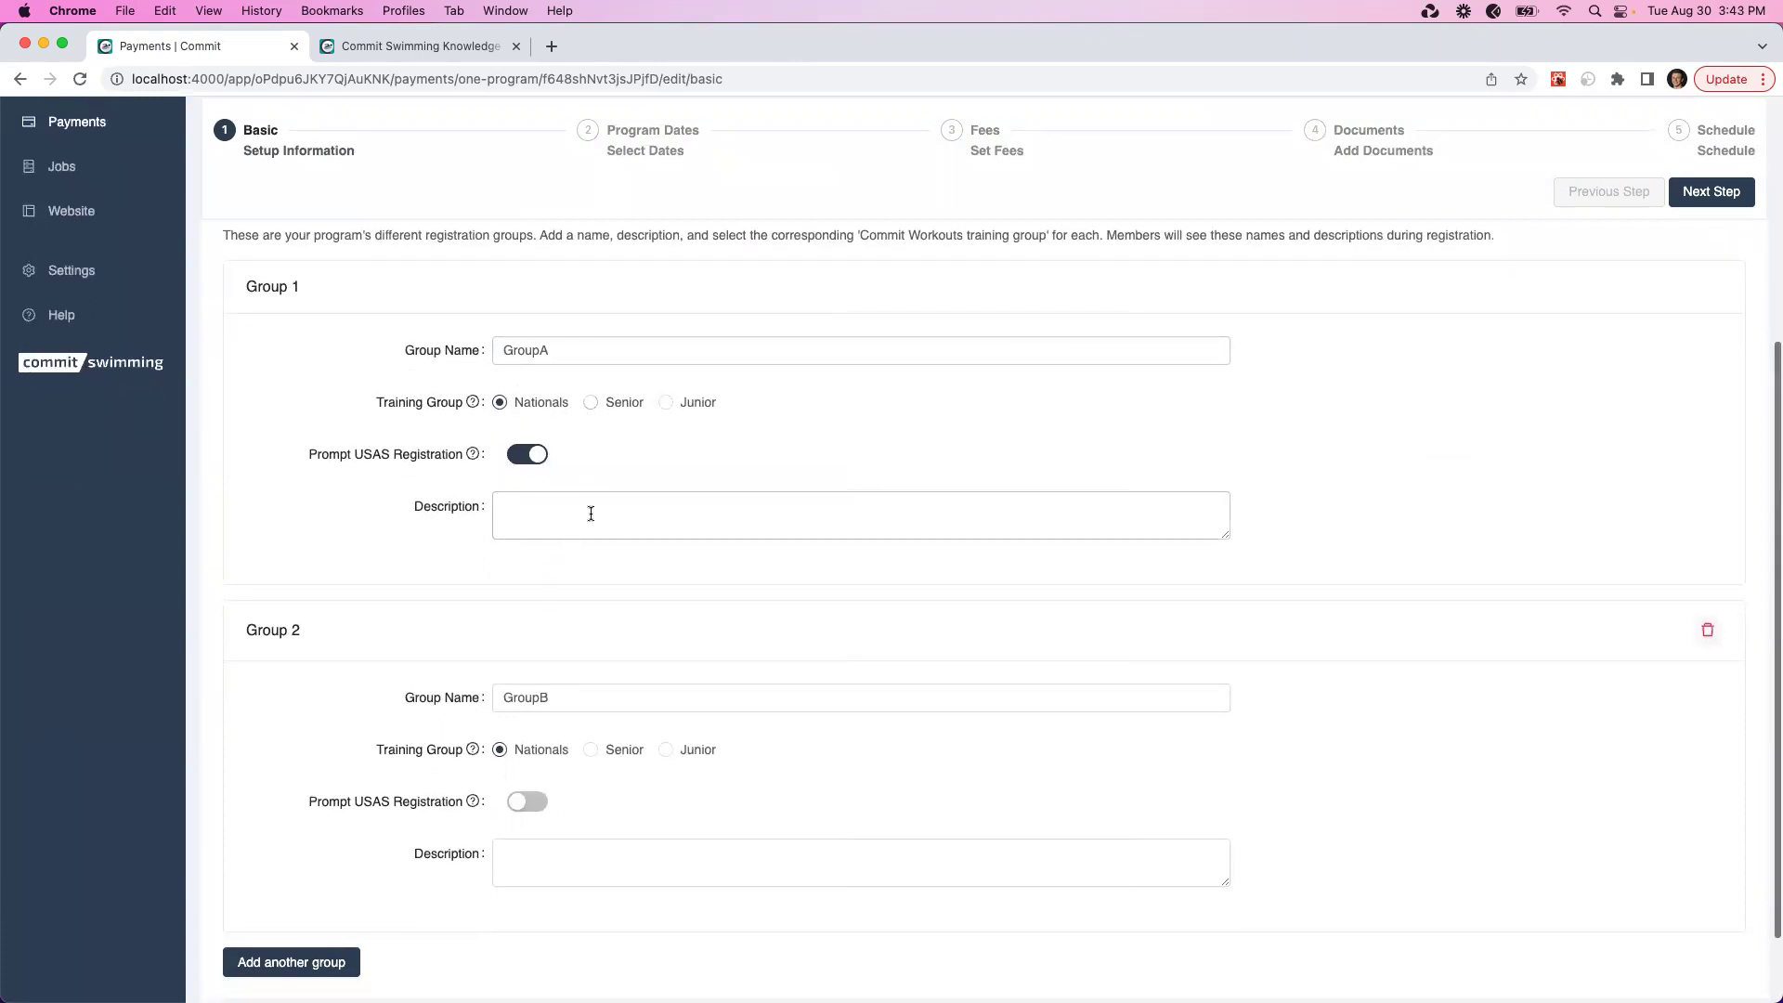
{"action": "scroll", "coordinate": [574, 437], "scroll_direction": "down", "scroll_amount": 3}
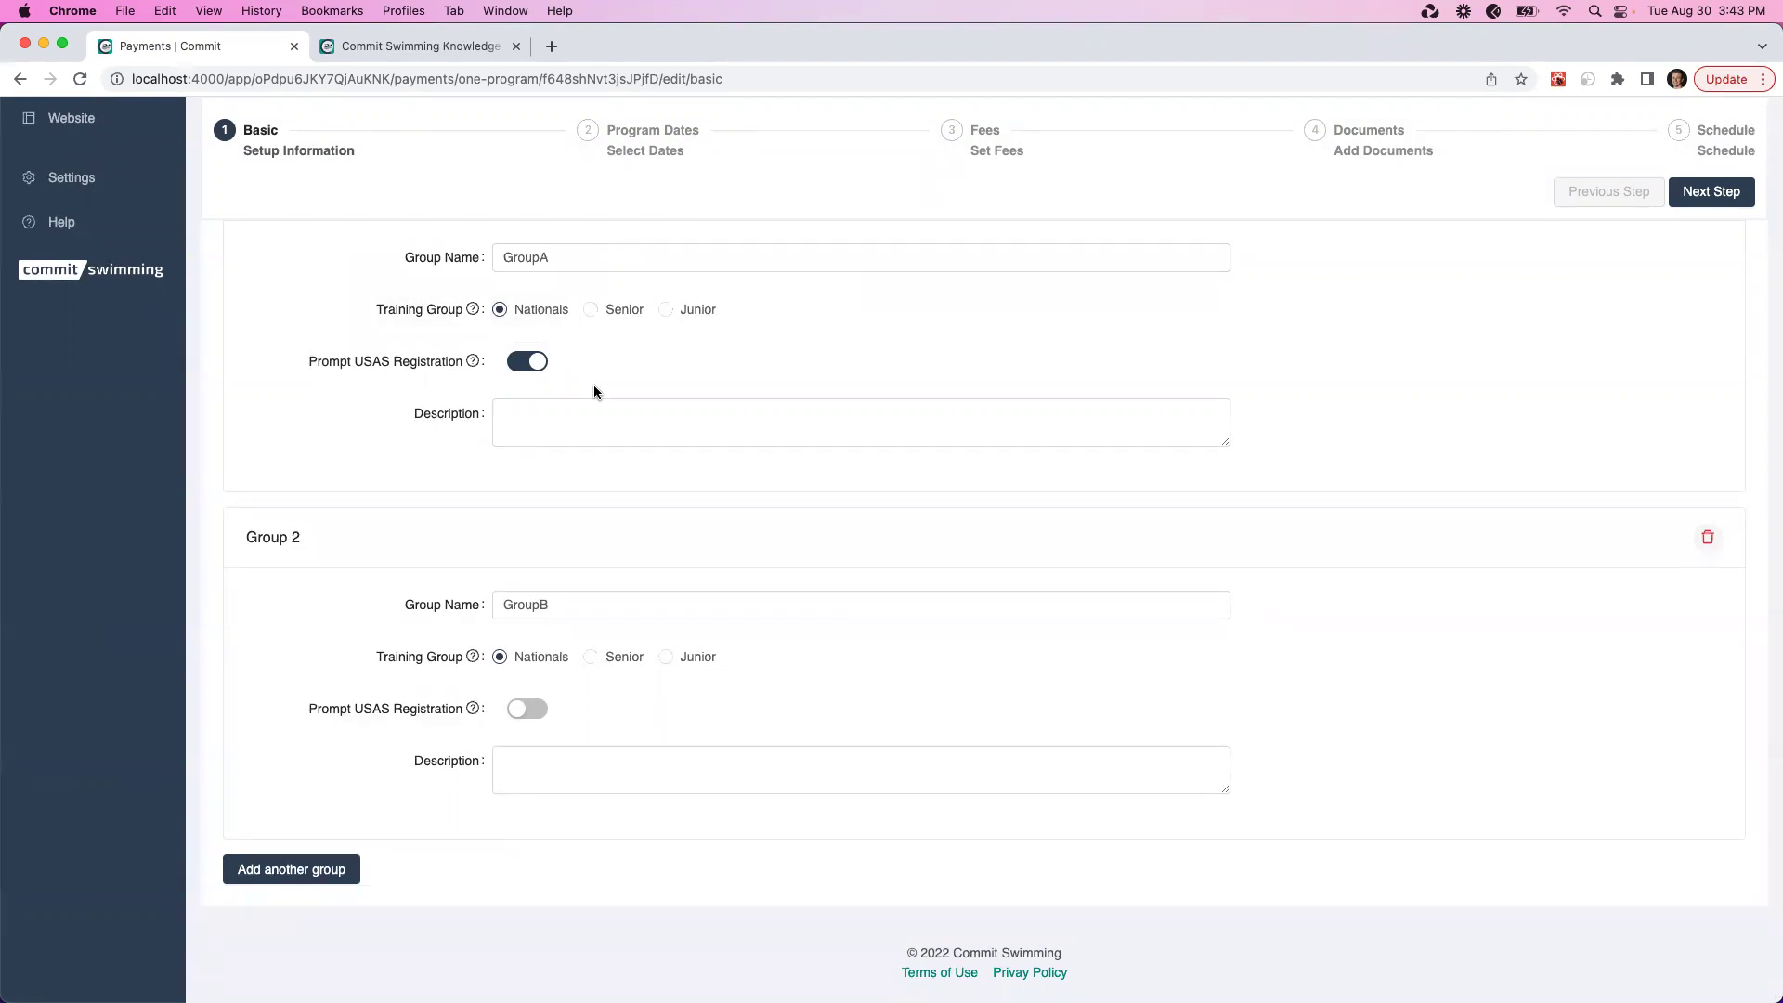
{"action": "scroll", "coordinate": [595, 391], "scroll_direction": "up", "scroll_amount": 10}
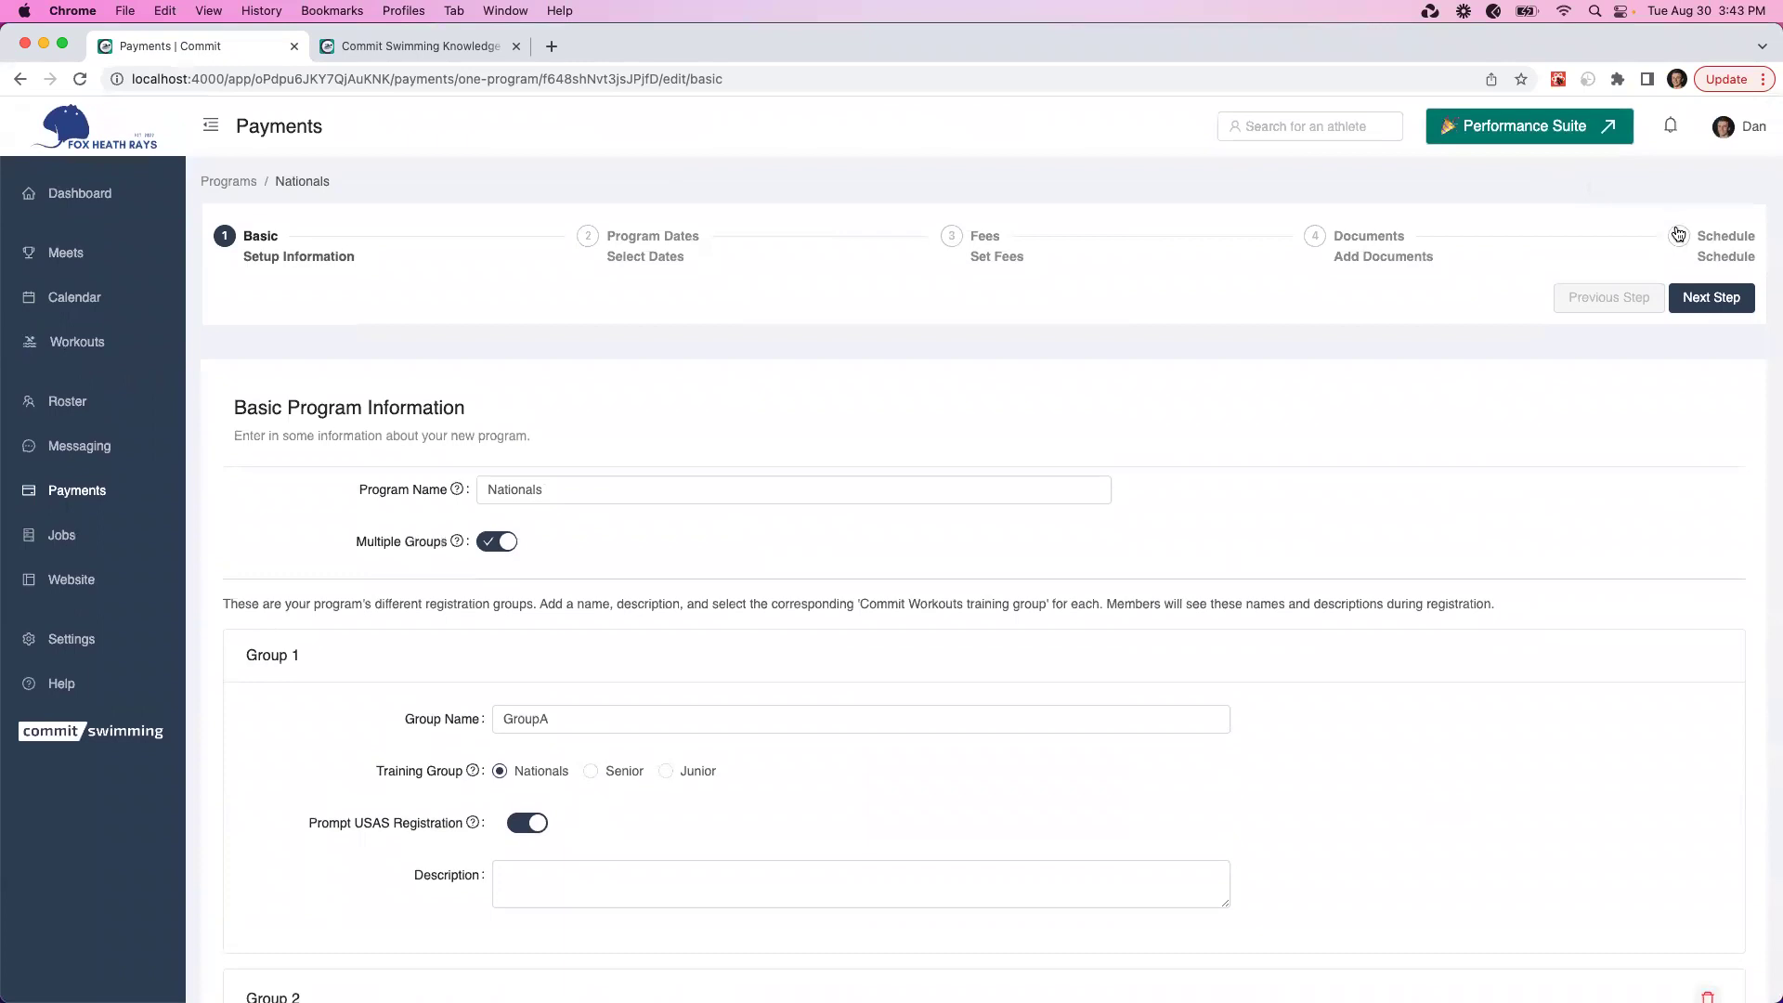
Make the Nationals program live again from the review and schedule step
{"action": "left_click", "coordinate": [1677, 236]}
{"action": "left_click", "coordinate": [1677, 406]}
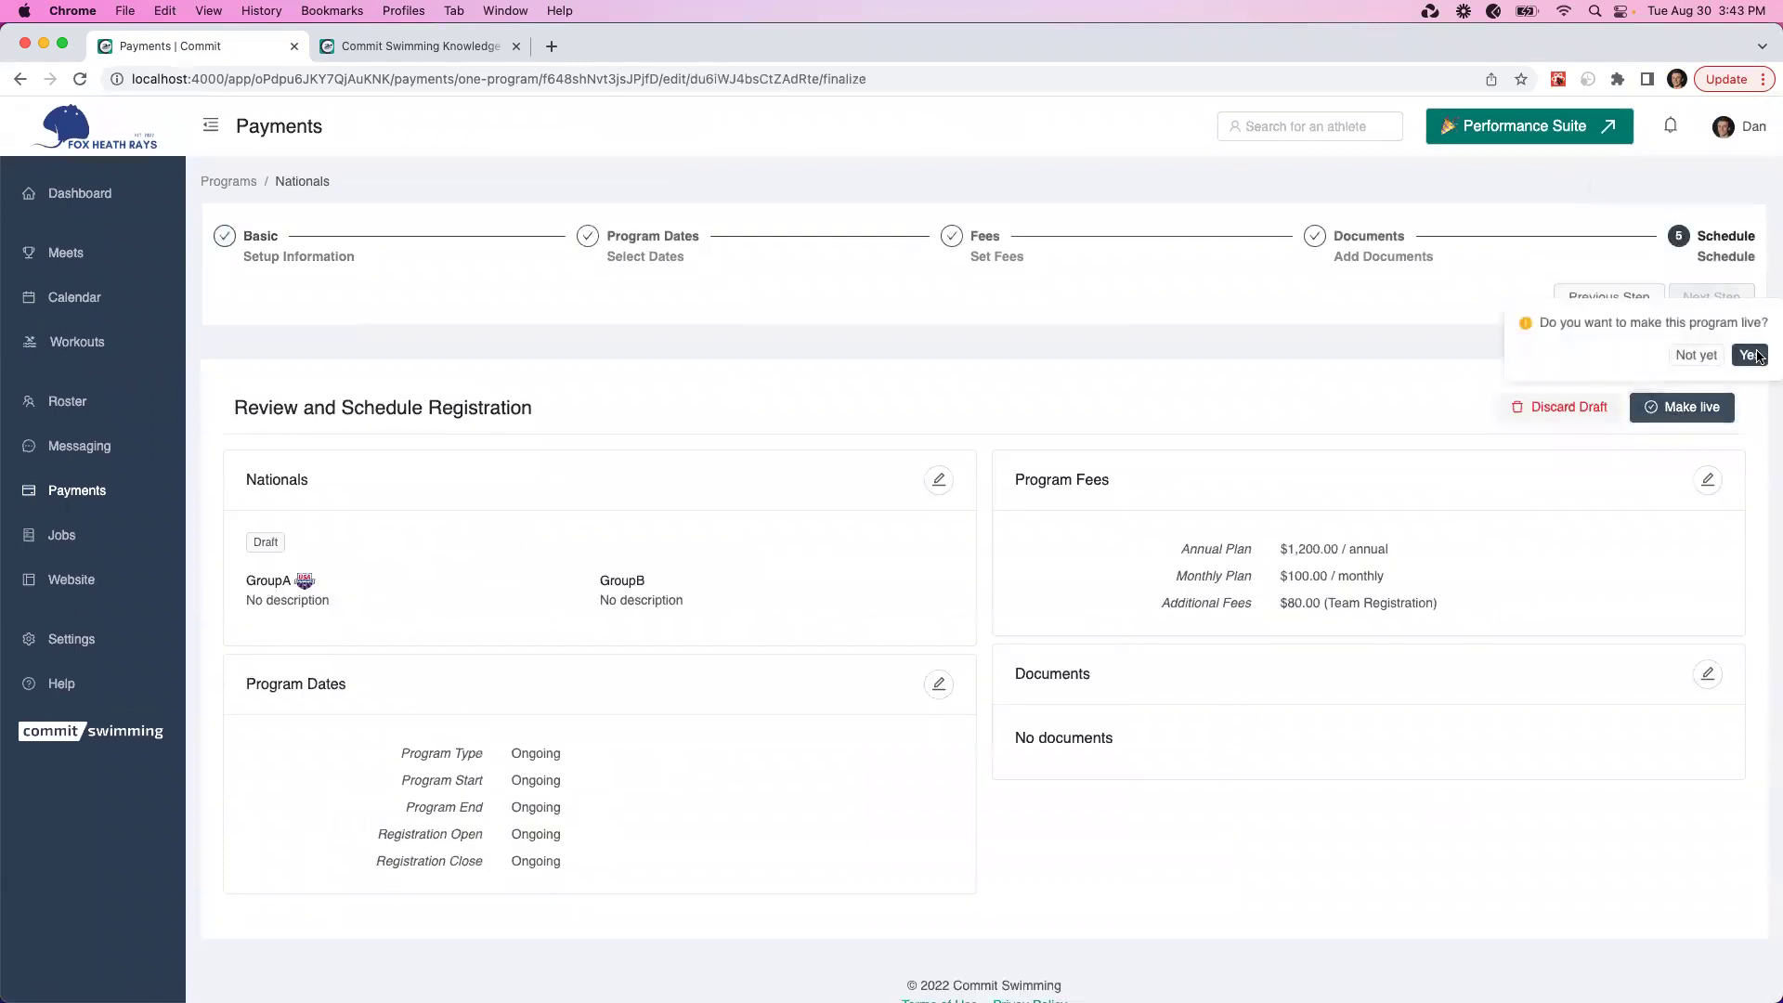
{"action": "left_click", "coordinate": [1763, 357]}
{"action": "key", "text": "super+Tab"}
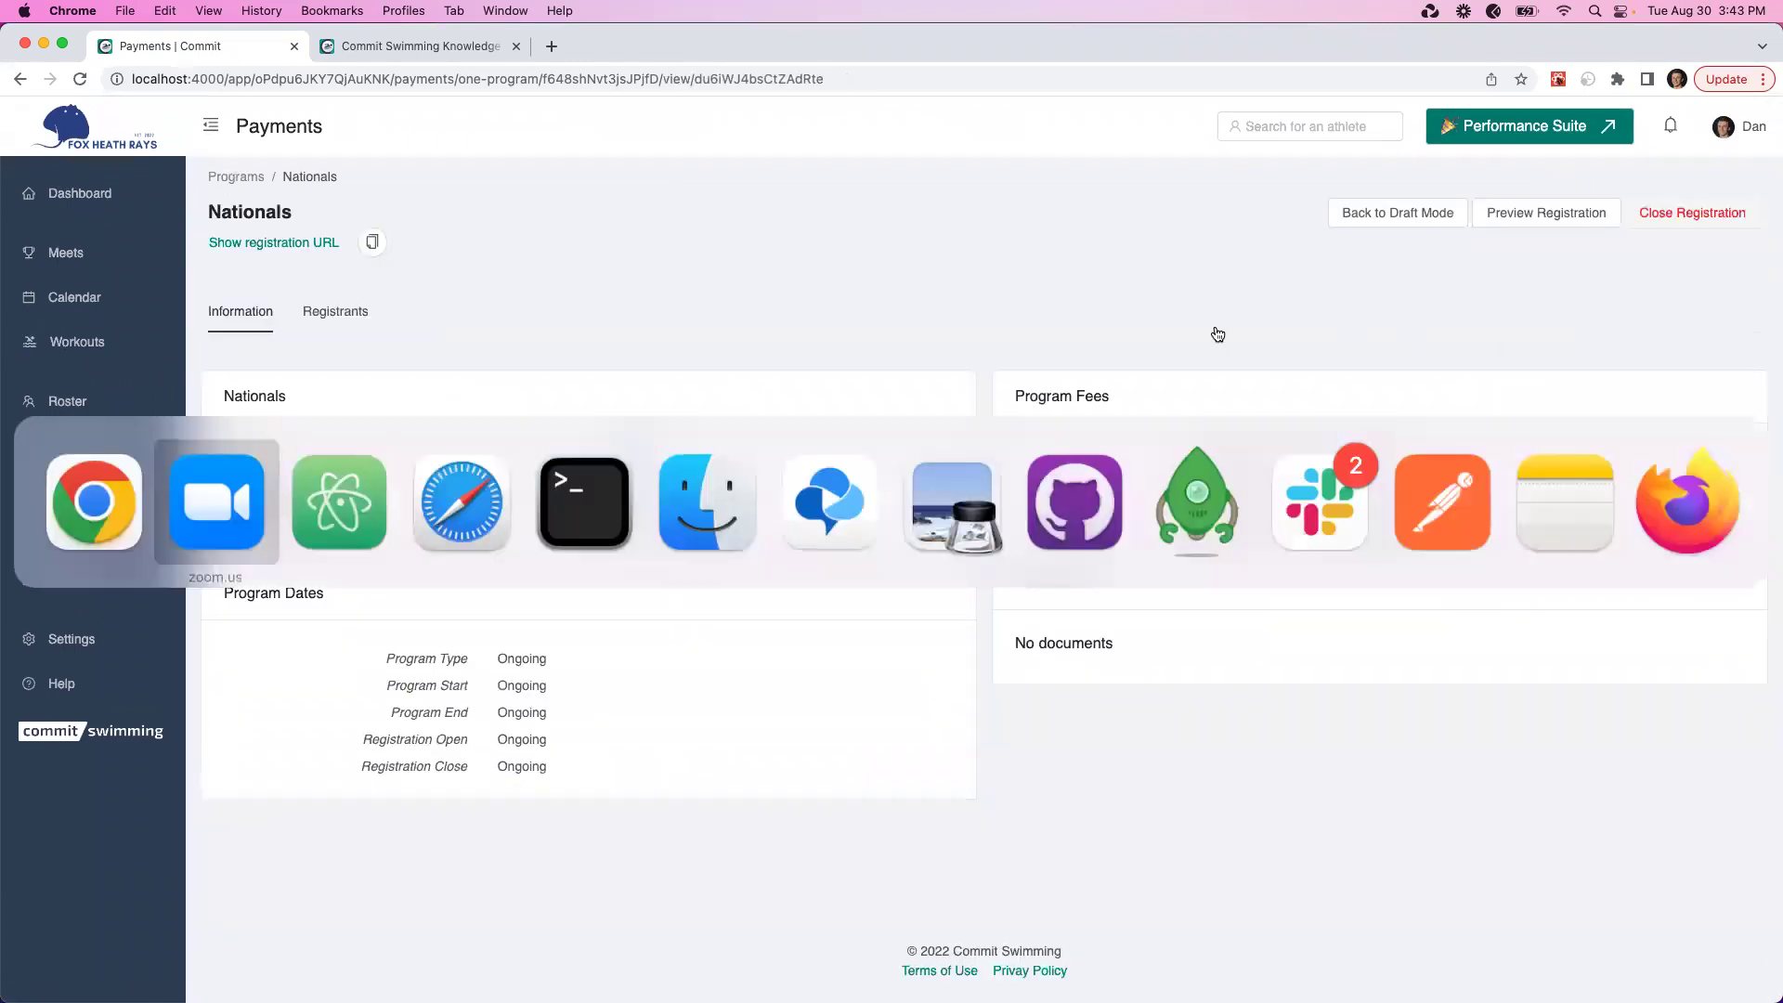
In Safari, register the GroupA and GroupB test swimmers for Nationals on $100.00 / monthly plans
{"action": "key", "text": "super+Tab"}
{"action": "key", "text": "super+Tab"}
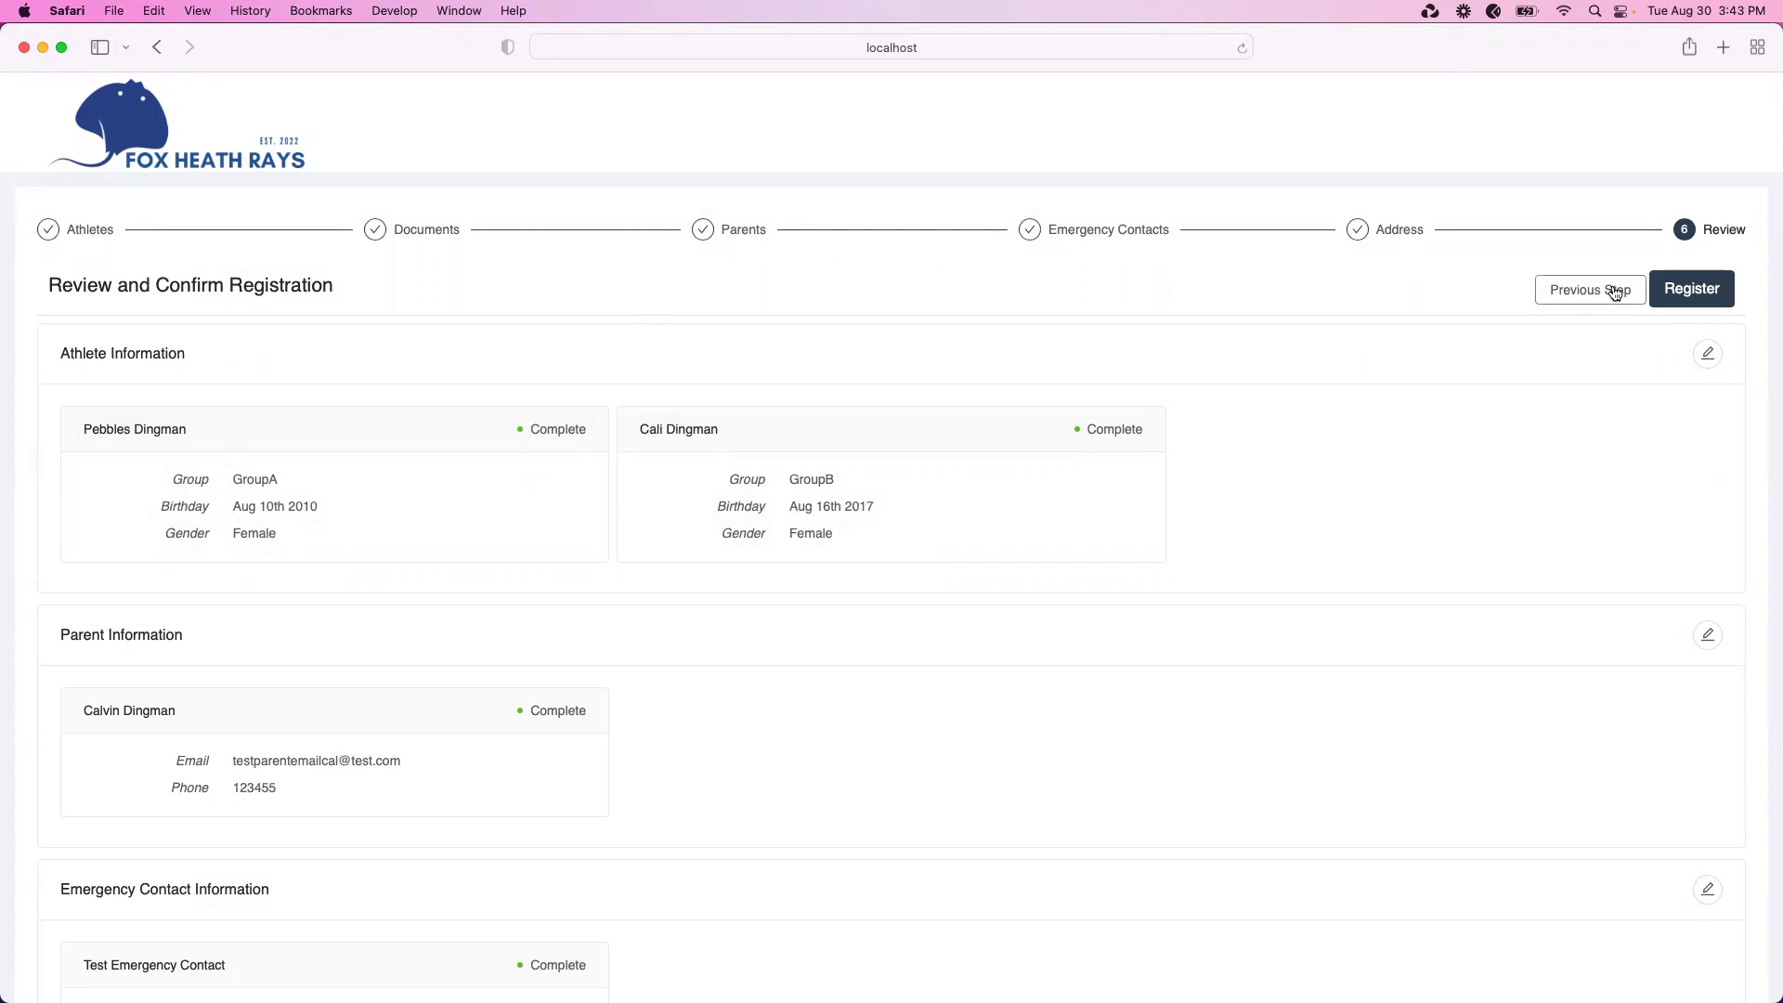
{"action": "scroll", "coordinate": [1579, 353], "scroll_direction": "down", "scroll_amount": 2}
{"action": "scroll", "coordinate": [1579, 353], "scroll_direction": "down", "scroll_amount": 3}
{"action": "scroll", "coordinate": [1579, 353], "scroll_direction": "up", "scroll_amount": 5}
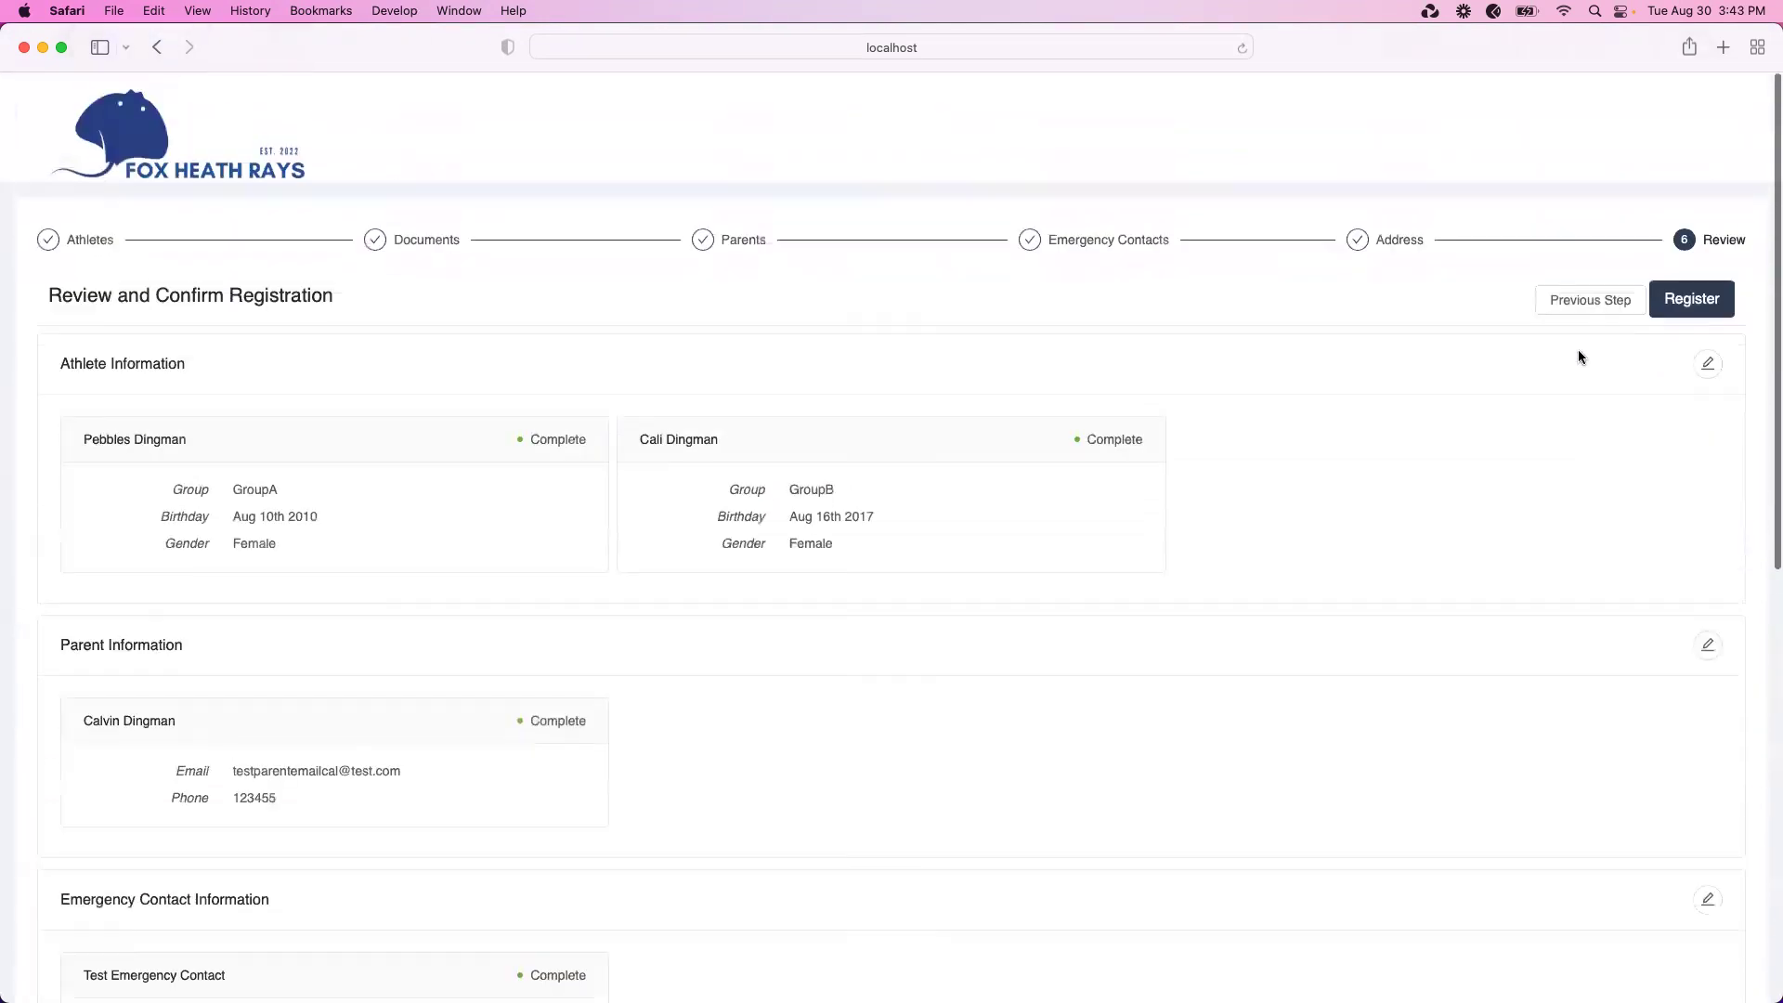
{"action": "left_click", "coordinate": [1689, 291]}
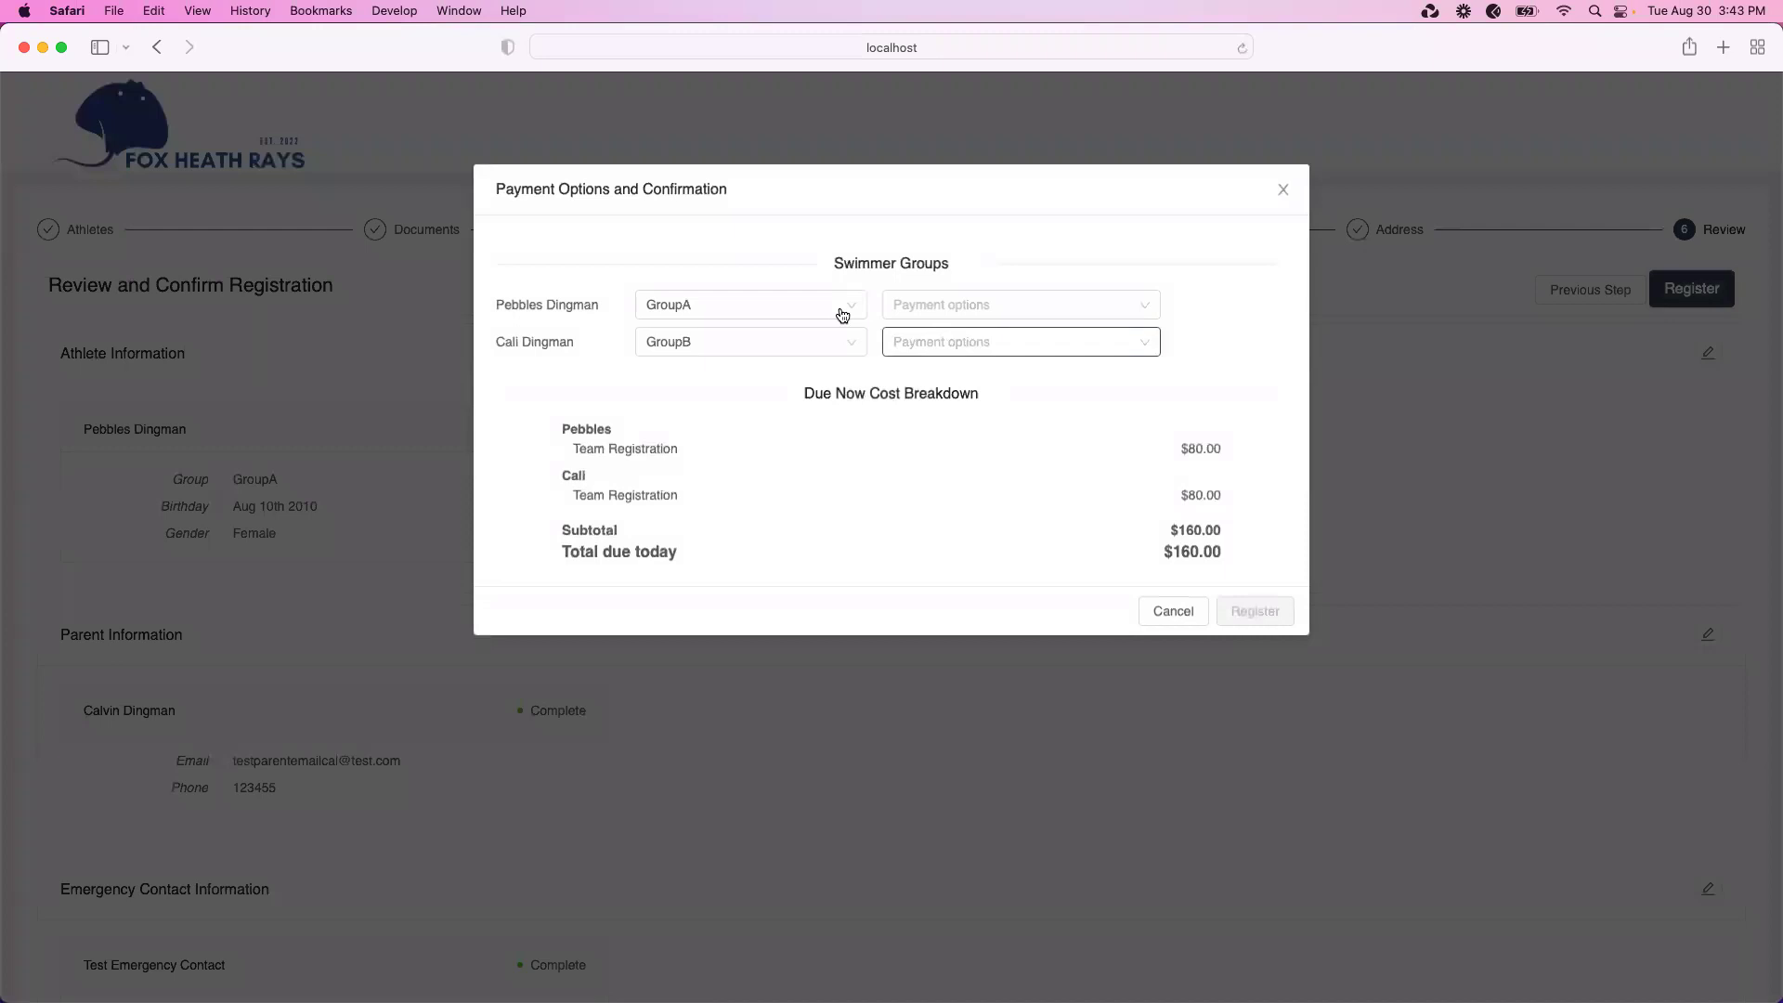
{"action": "left_click", "coordinate": [926, 316]}
{"action": "left_click", "coordinate": [934, 342]}
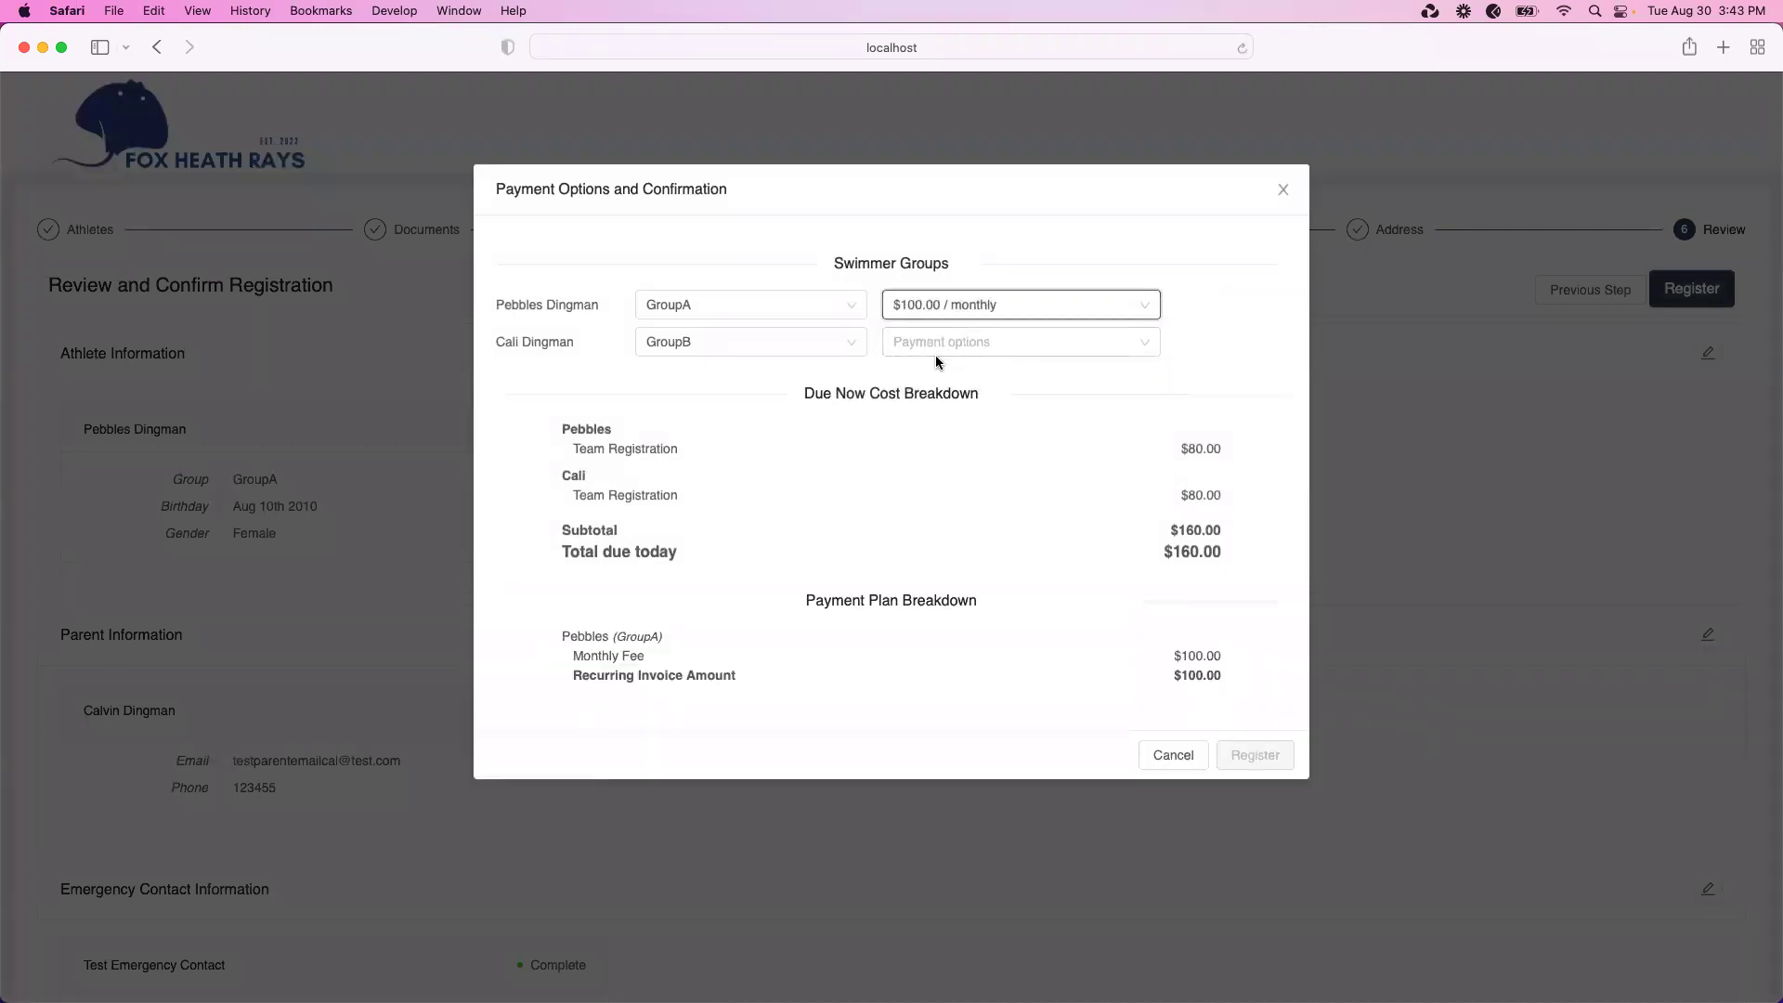
{"action": "left_click", "coordinate": [935, 348]}
{"action": "left_click", "coordinate": [943, 379]}
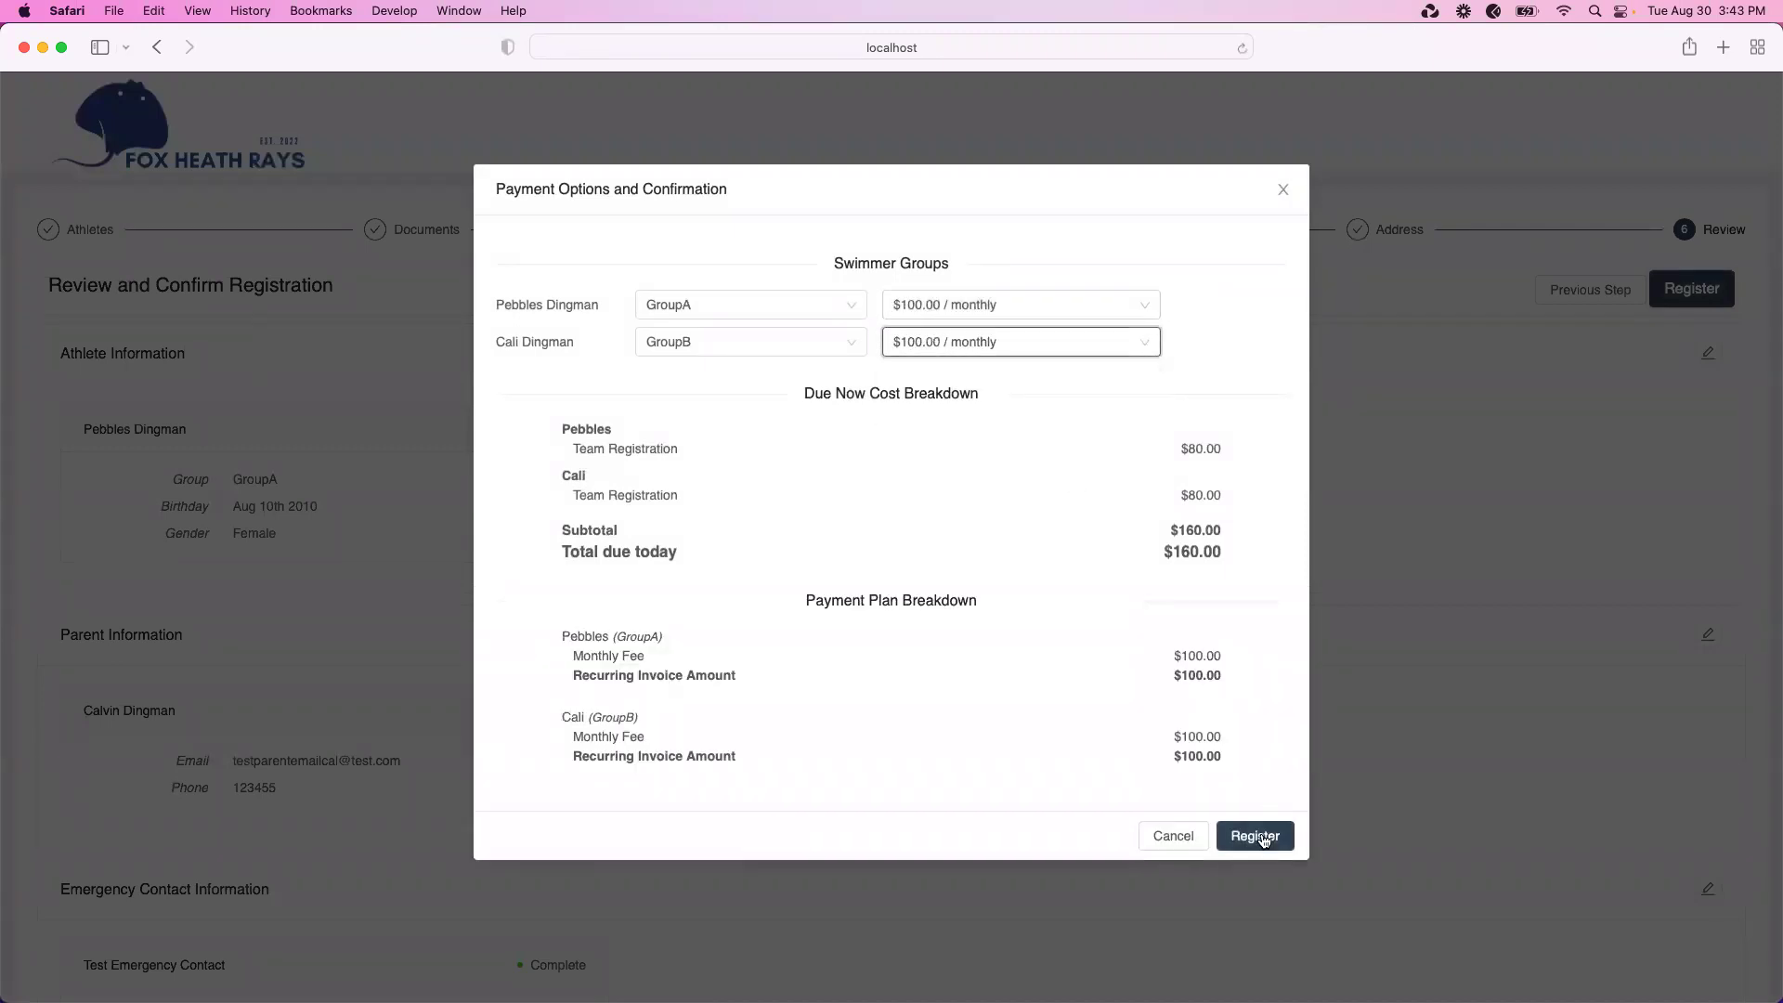
{"action": "left_click", "coordinate": [1254, 836]}
Pay with the 4242 test card, correcting the expiry date, to complete the registration
{"action": "left_click", "coordinate": [922, 560]}
{"action": "type", "text": "424"}
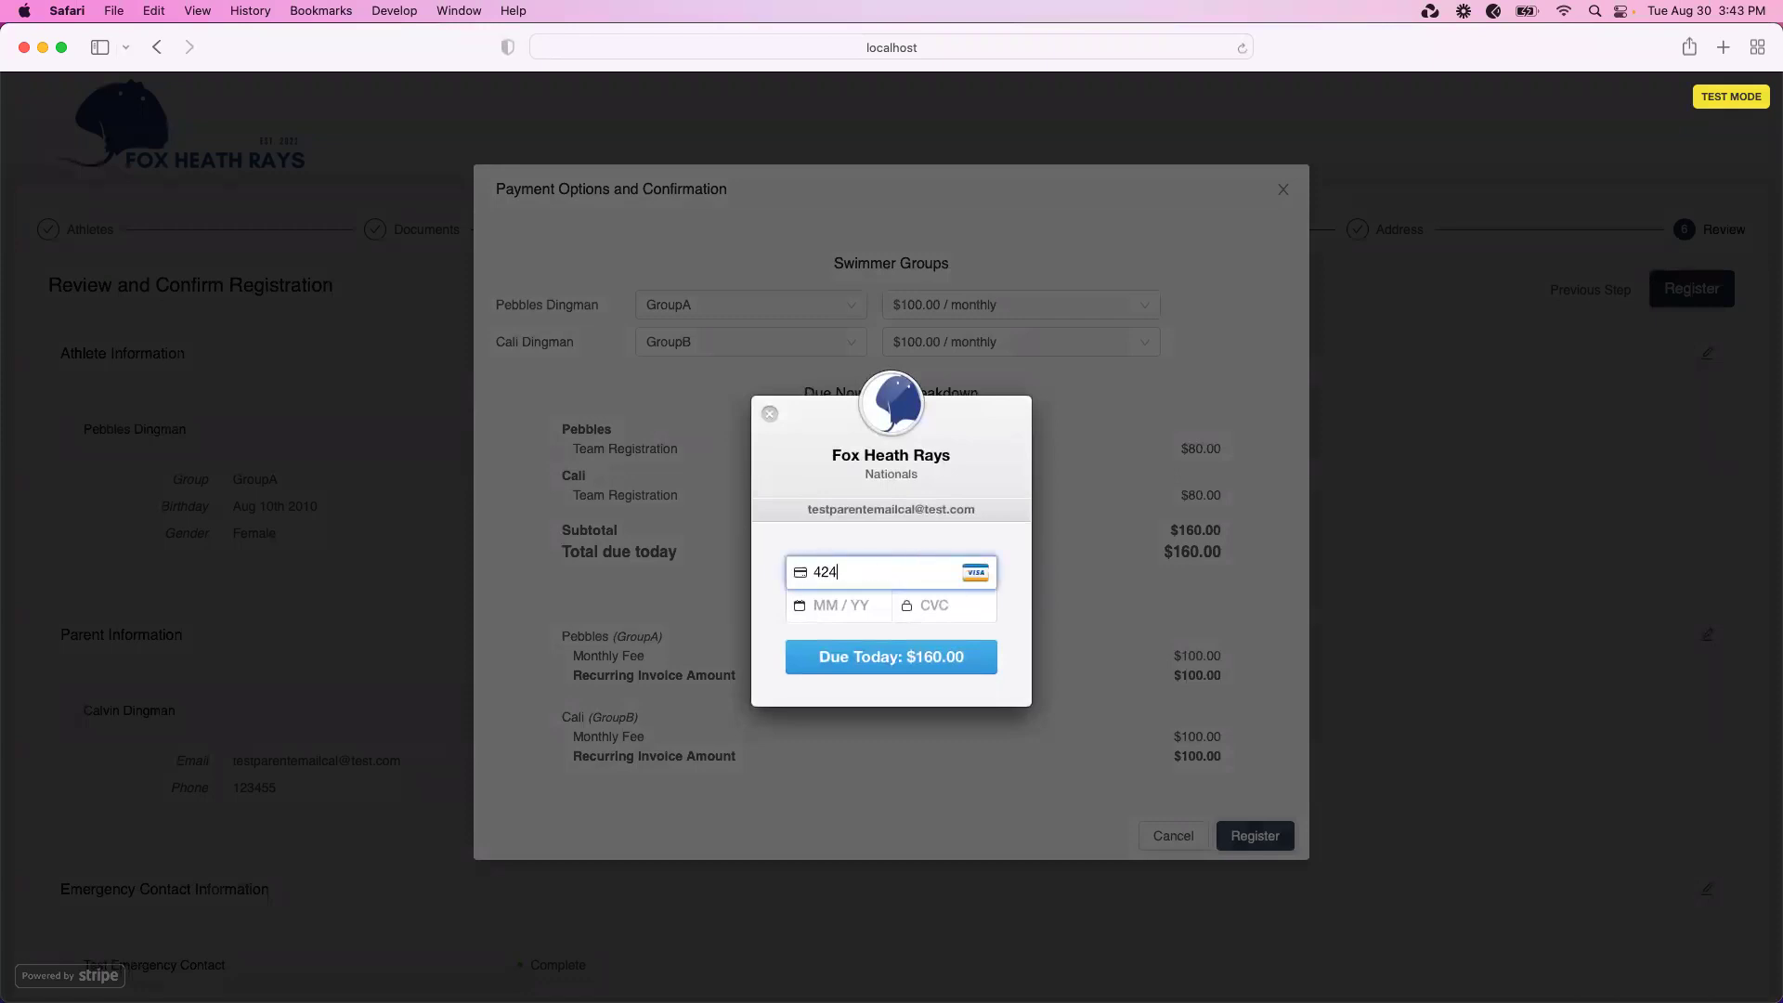
{"action": "type", "text": "2 4242 4242 424202919"}
{"action": "key", "text": "Tab"}
{"action": "type", "text": "0192"}
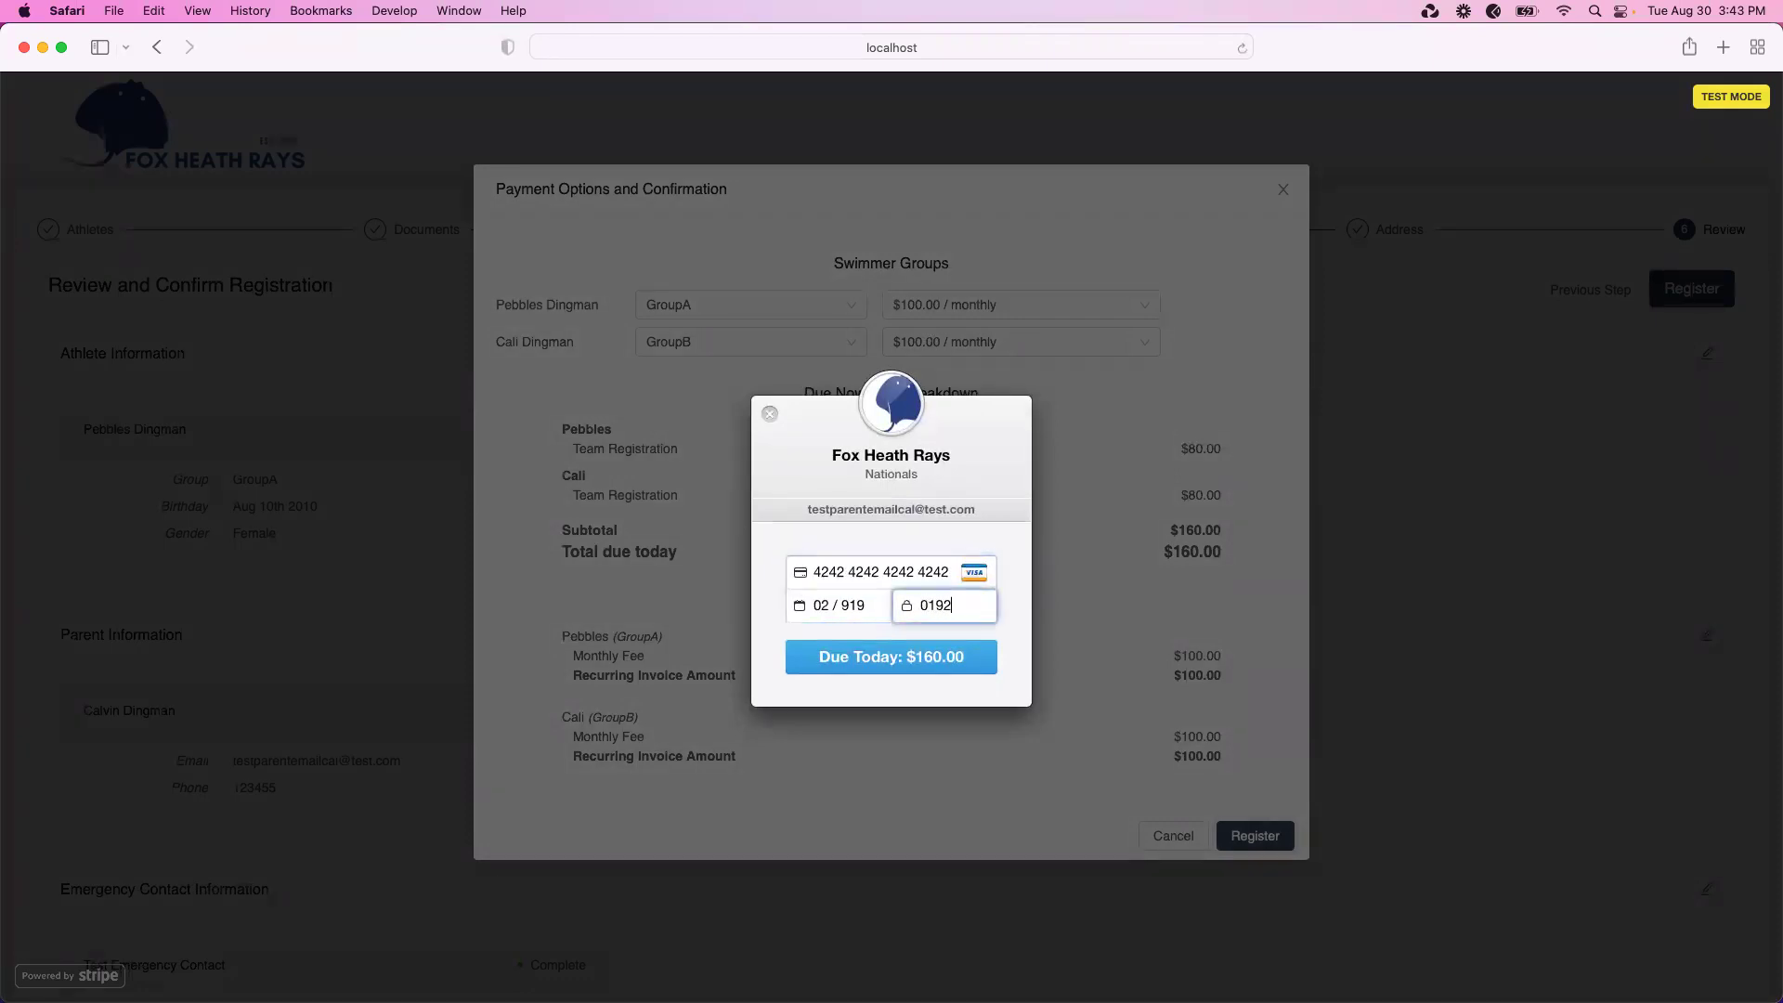
{"action": "left_click", "coordinate": [927, 659]}
{"action": "key", "text": "BackSpace"}
{"action": "key", "text": "BackSpace"}
{"action": "key", "text": "BackSpace"}
{"action": "type", "text": "29"}
{"action": "key", "text": "Return"}
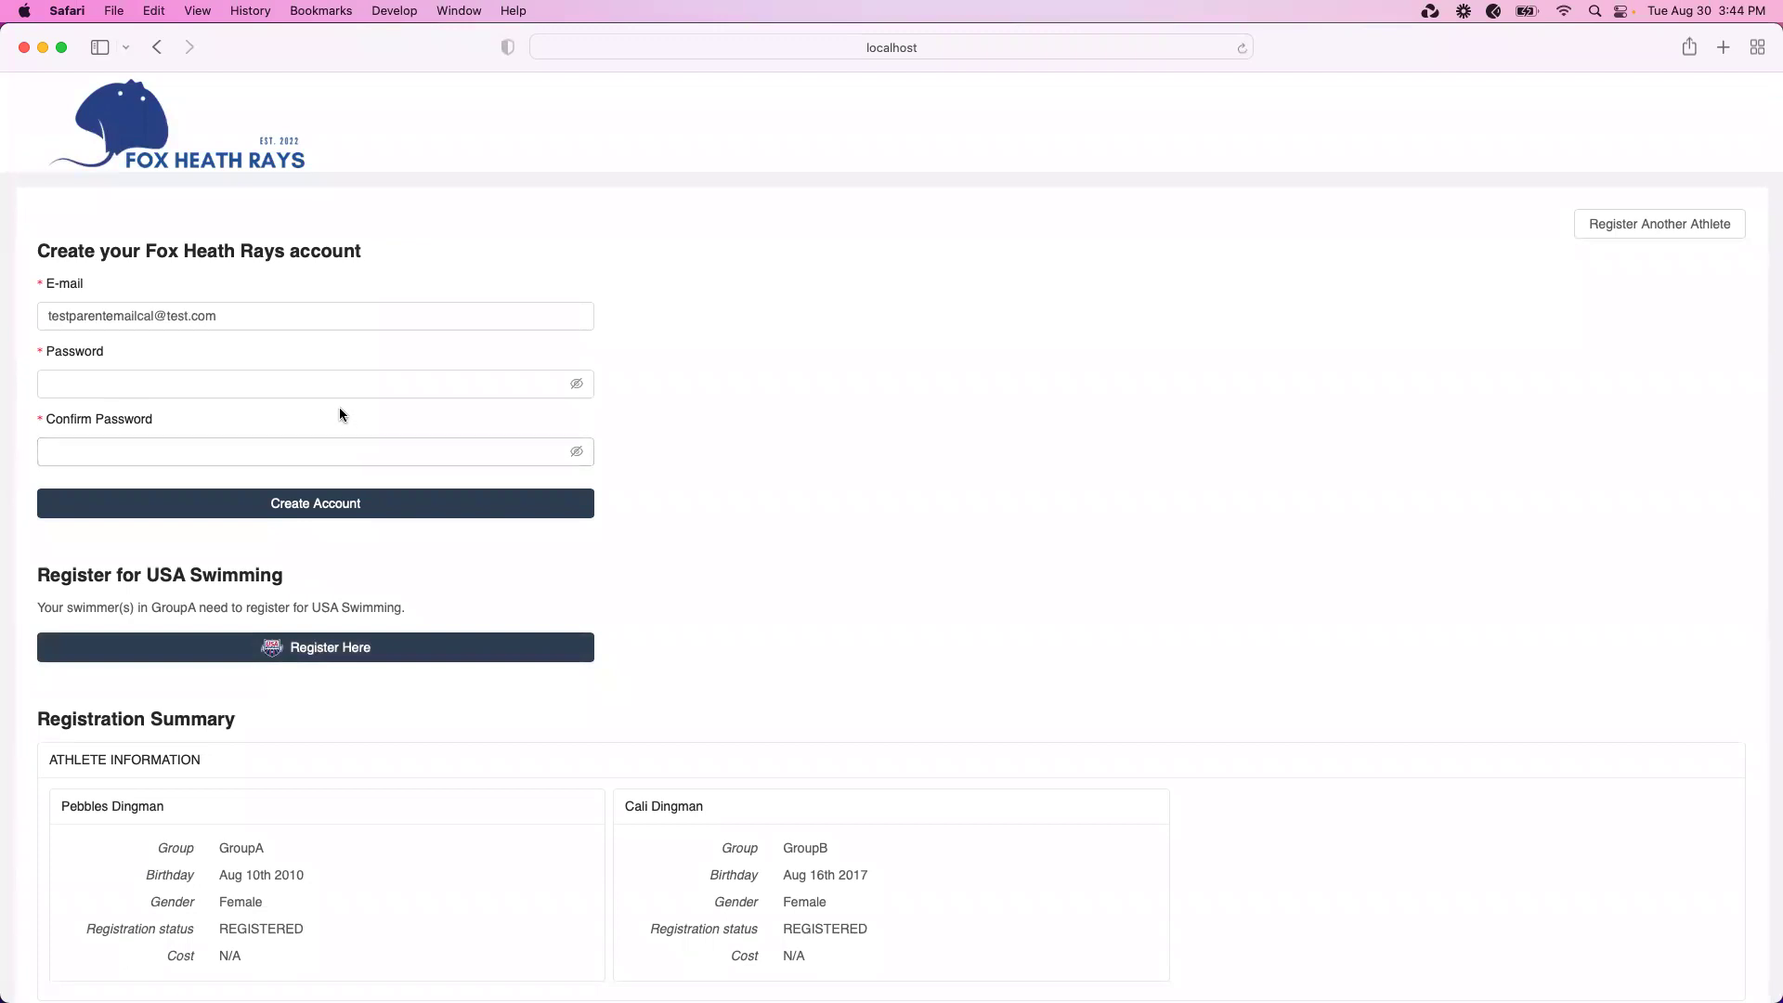
Enter and confirm the parent's password, create the account, and decline saving the password
{"action": "left_click", "coordinate": [331, 384]}
{"action": "type", "text": "••••••••"}
{"action": "key", "text": "Tab"}
{"action": "type", "text": "••••••••"}
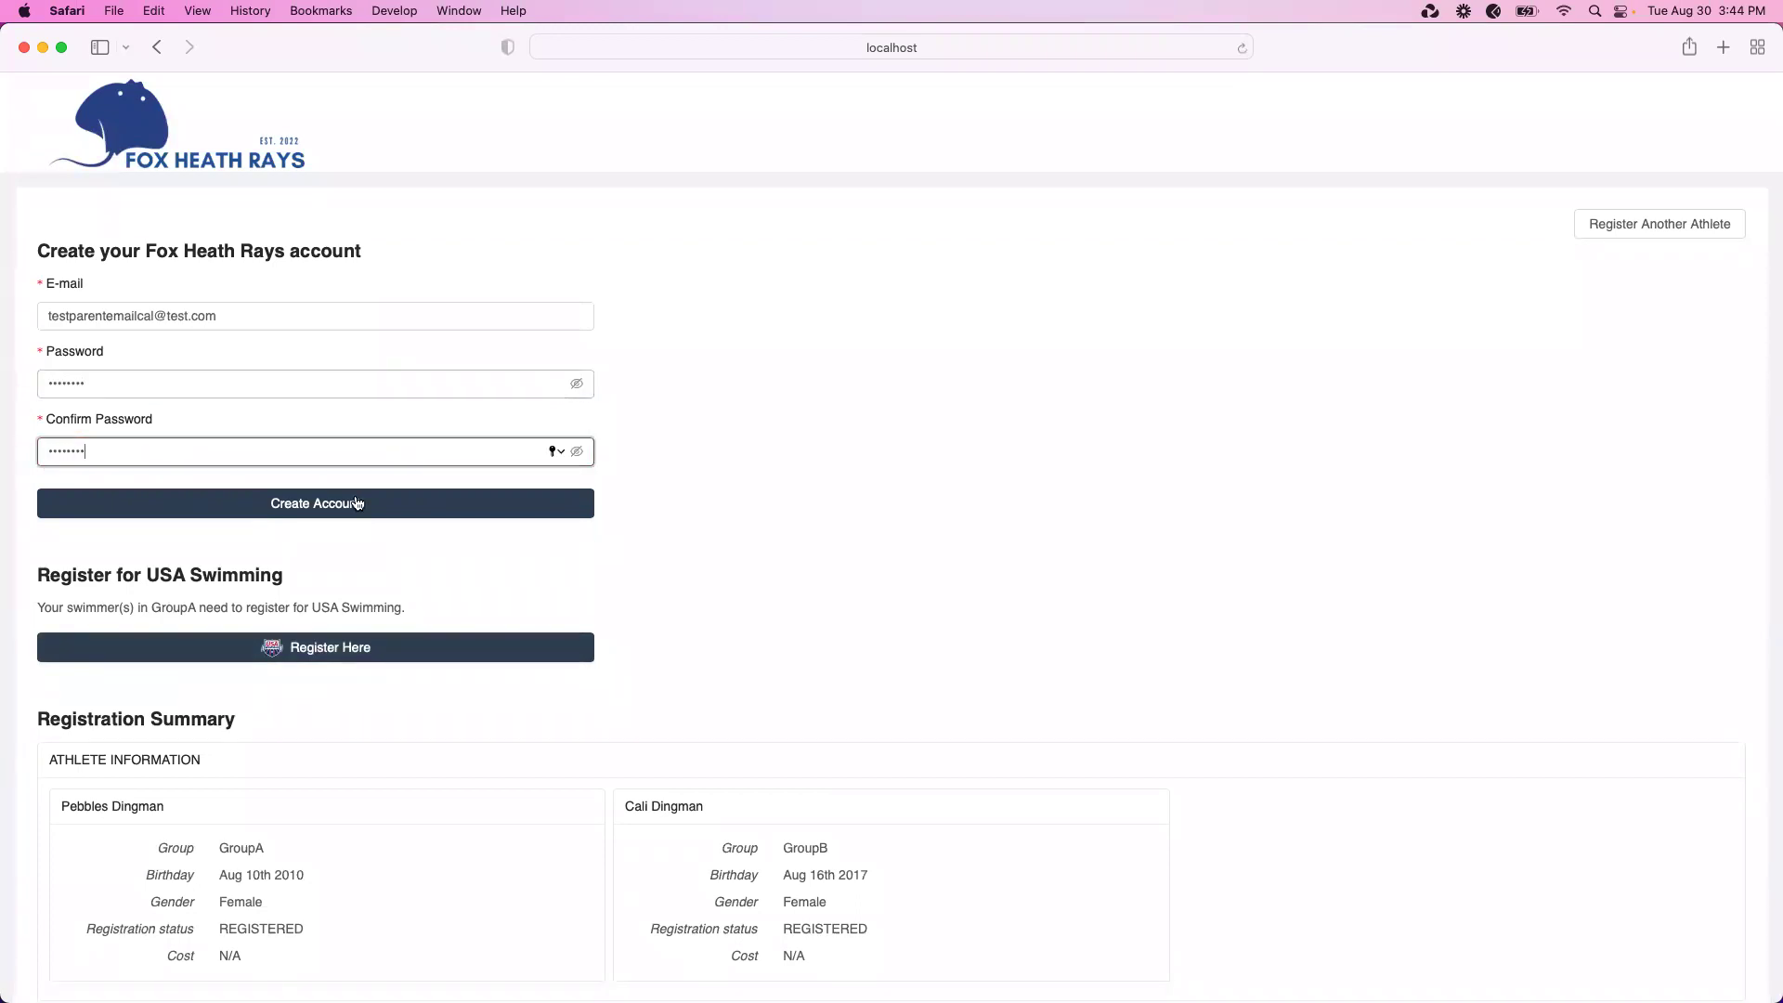
{"action": "left_click", "coordinate": [351, 505]}
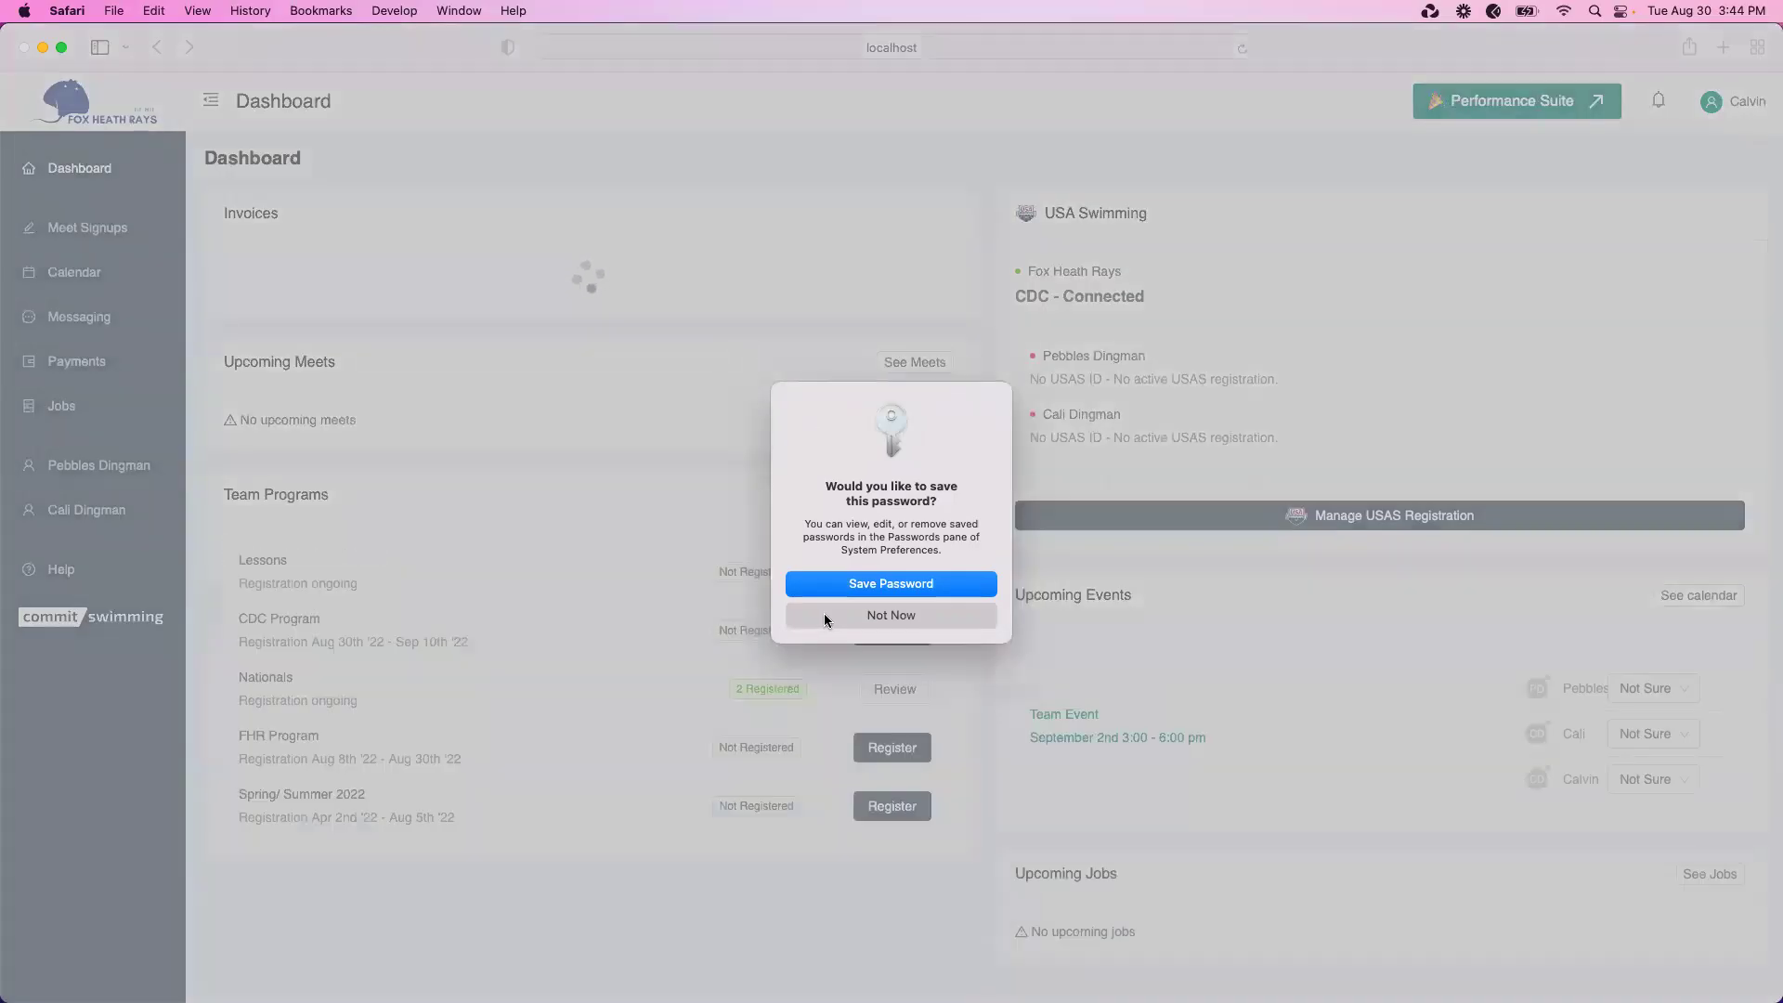
{"action": "left_click", "coordinate": [823, 613]}
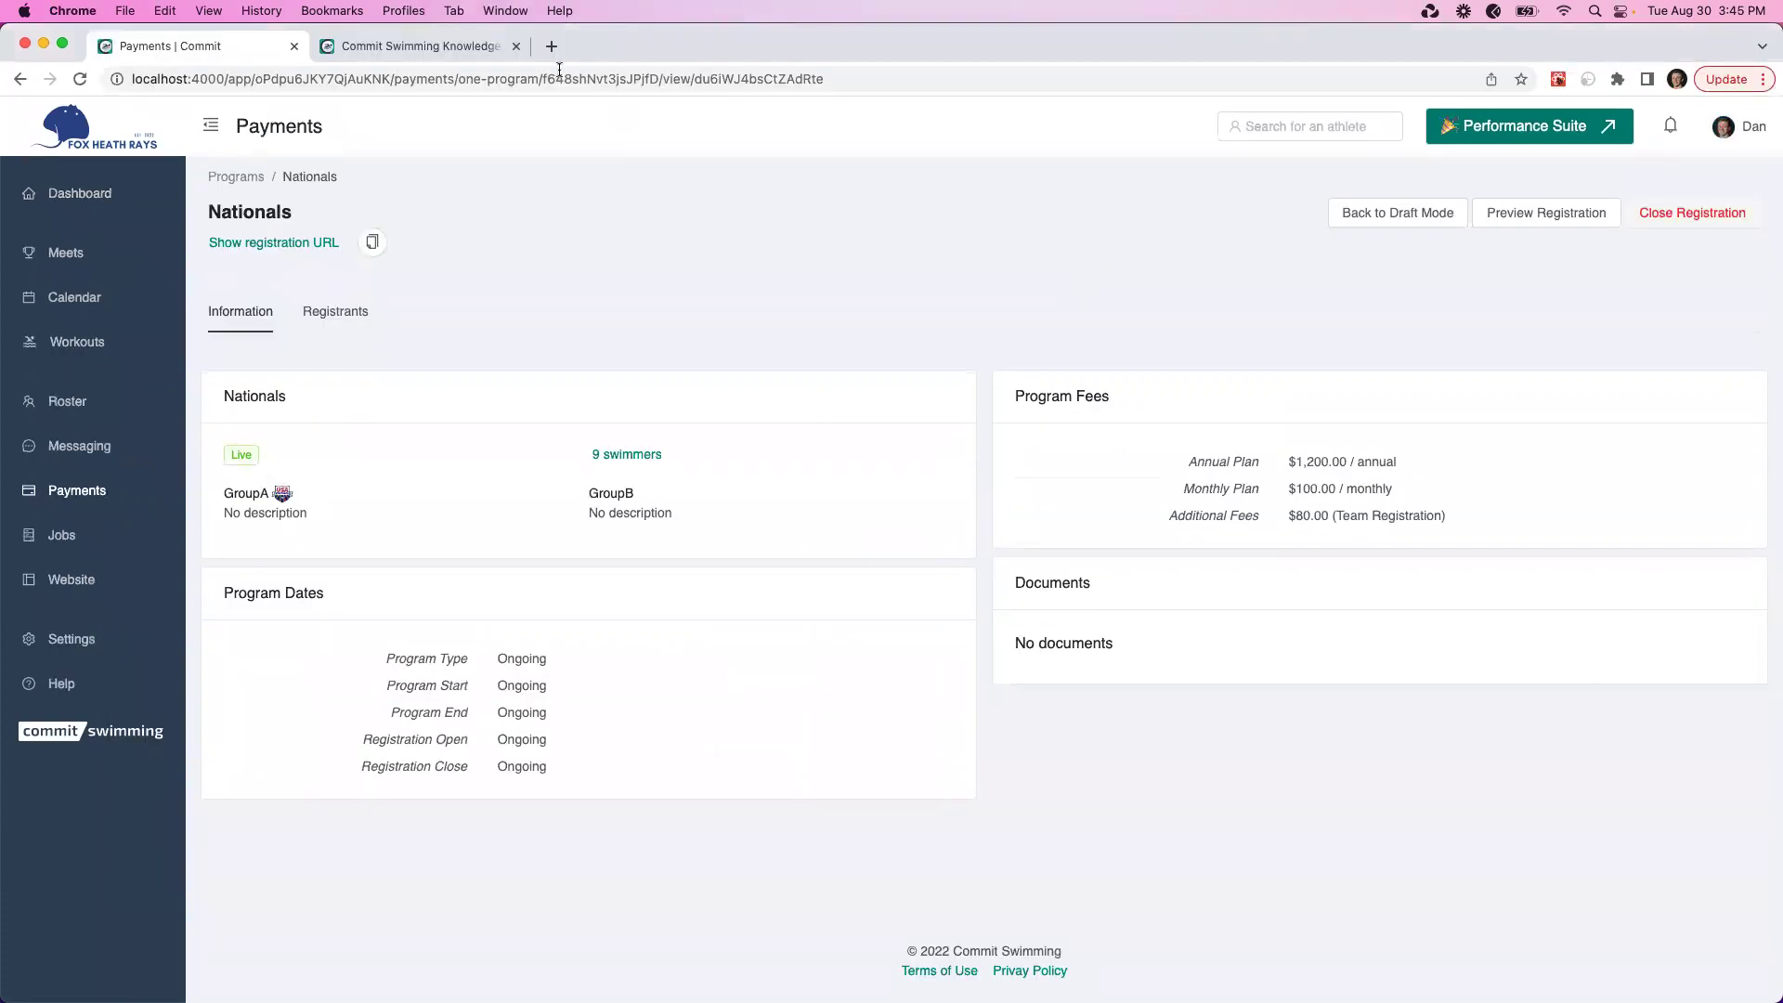
Open the Team Suite - Swims 3.0 article in the Knowledge Base tab
{"action": "left_click", "coordinate": [462, 54]}
{"action": "left_click", "coordinate": [889, 472]}
{"action": "scroll", "coordinate": [855, 689], "scroll_direction": "down", "scroll_amount": 5}
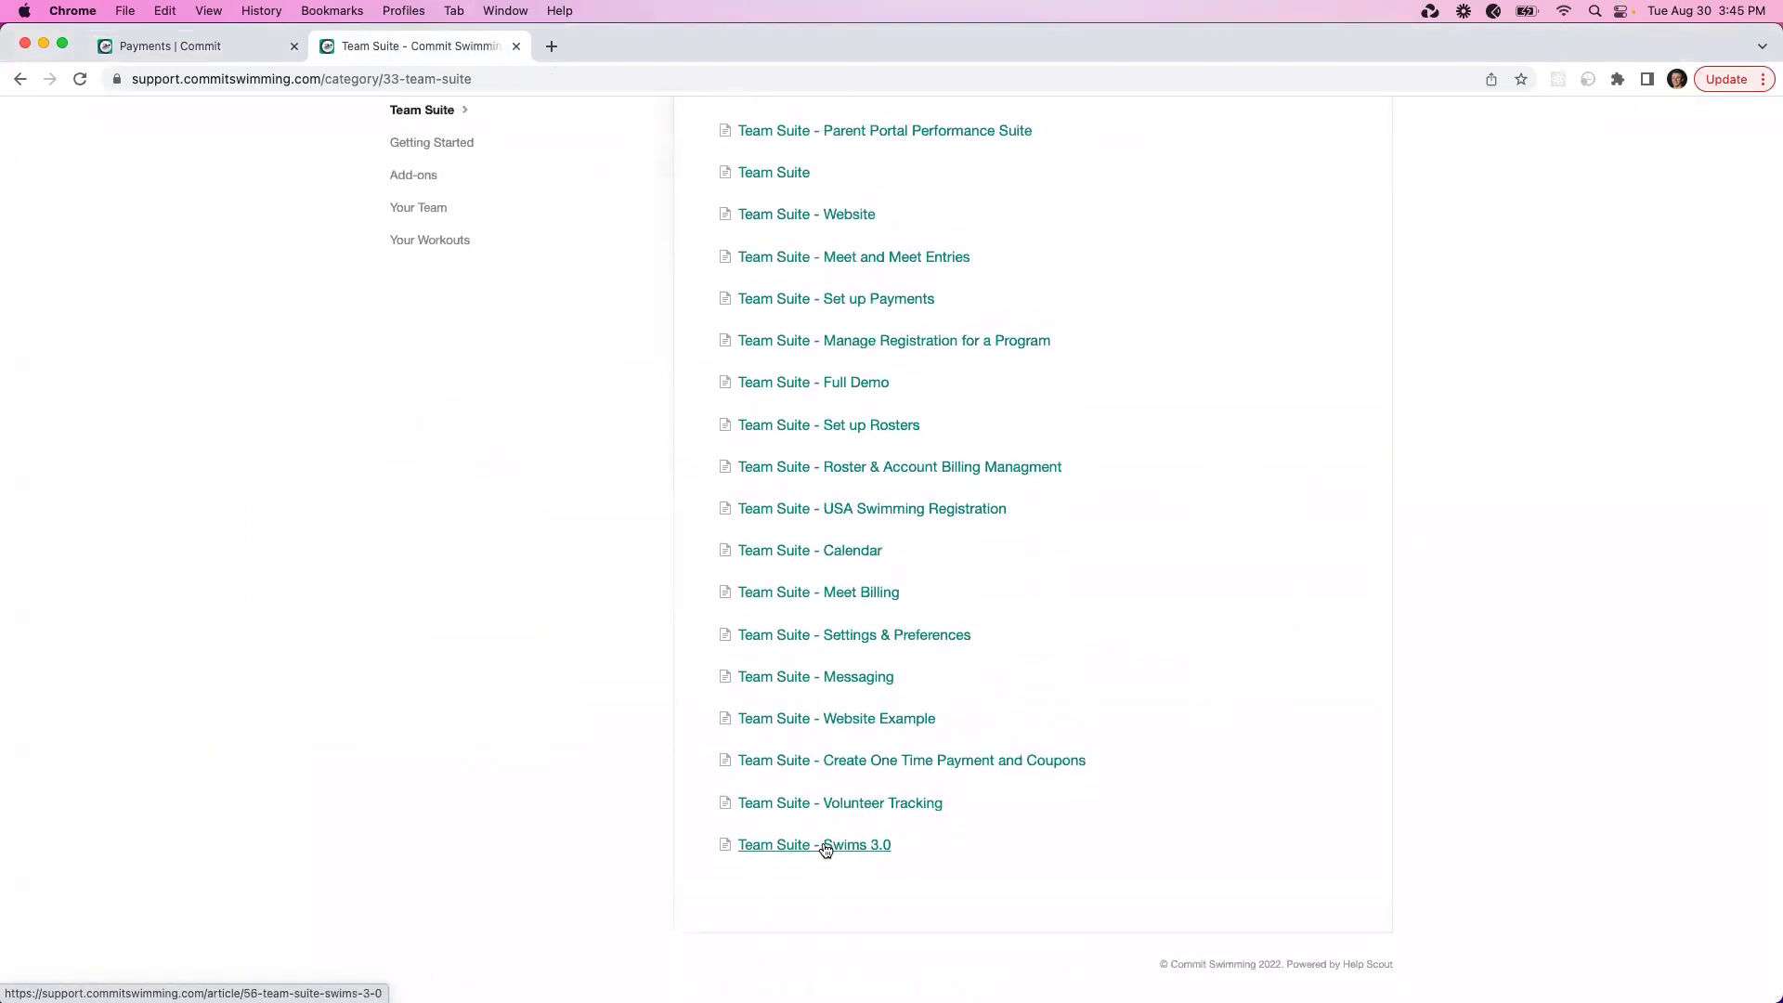
{"action": "left_click", "coordinate": [825, 848]}
Read through the Swims 3.0 article, then return to the live Nationals program page
{"action": "scroll", "coordinate": [857, 721], "scroll_direction": "down", "scroll_amount": 5}
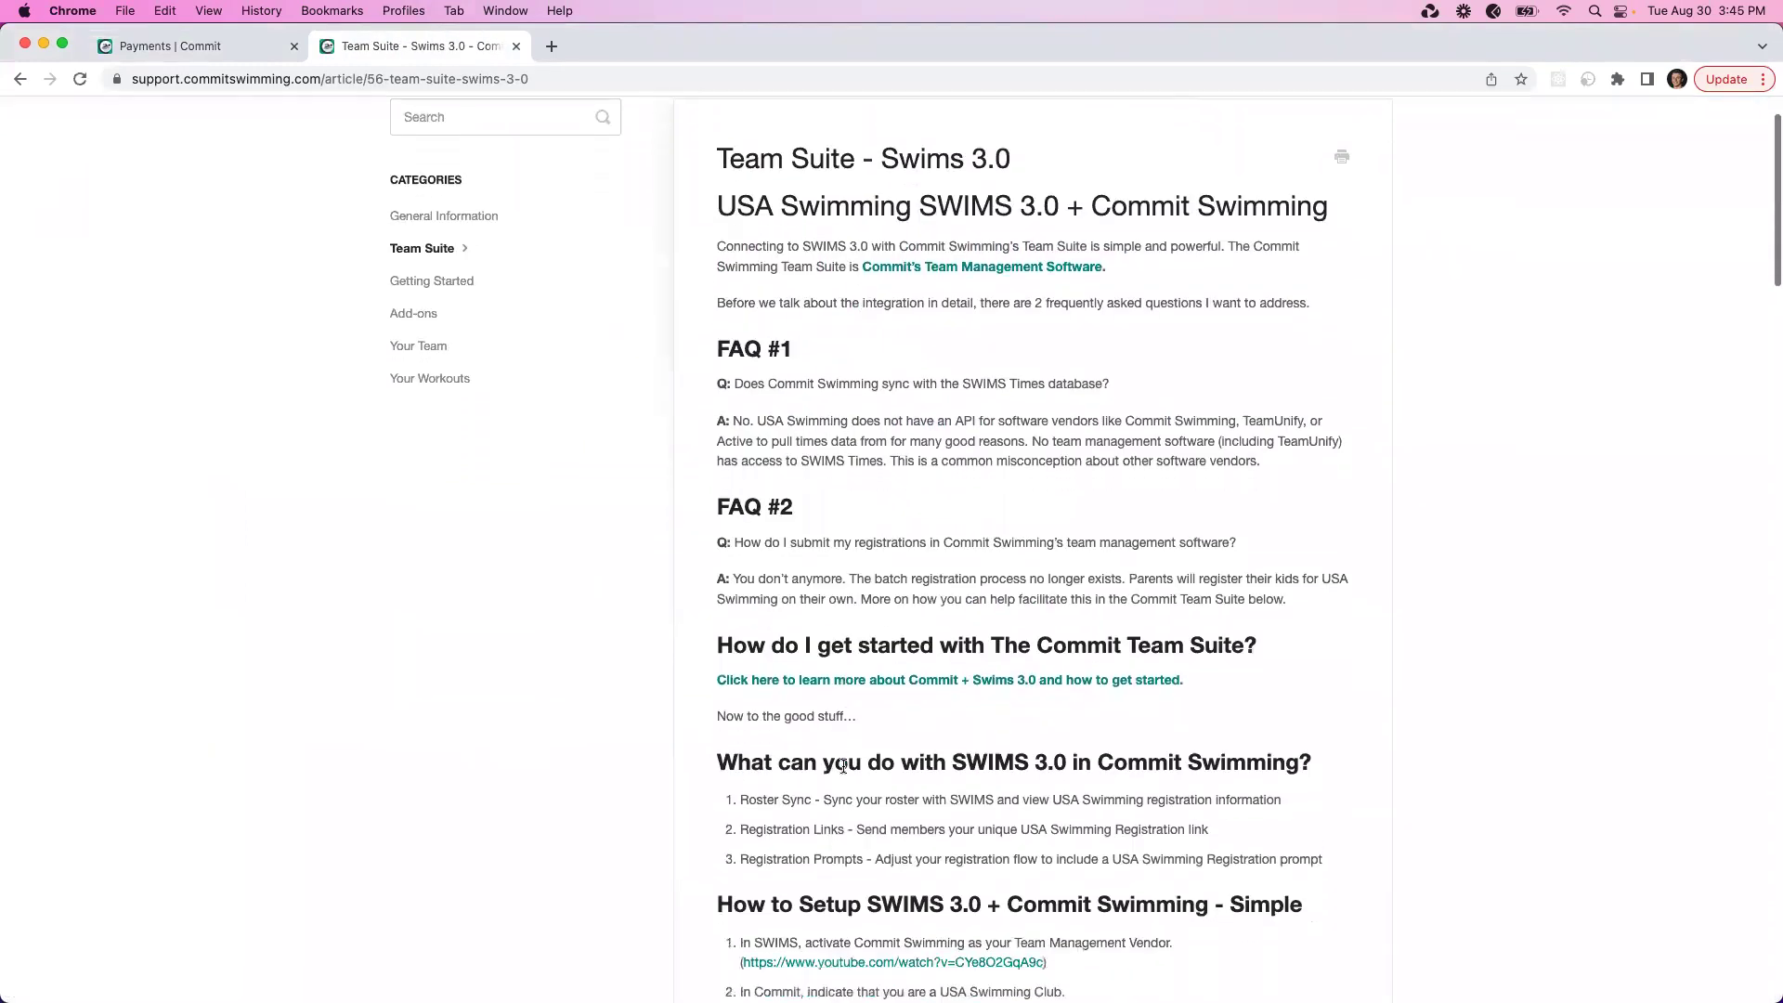
{"action": "scroll", "coordinate": [856, 721], "scroll_direction": "down", "scroll_amount": 5}
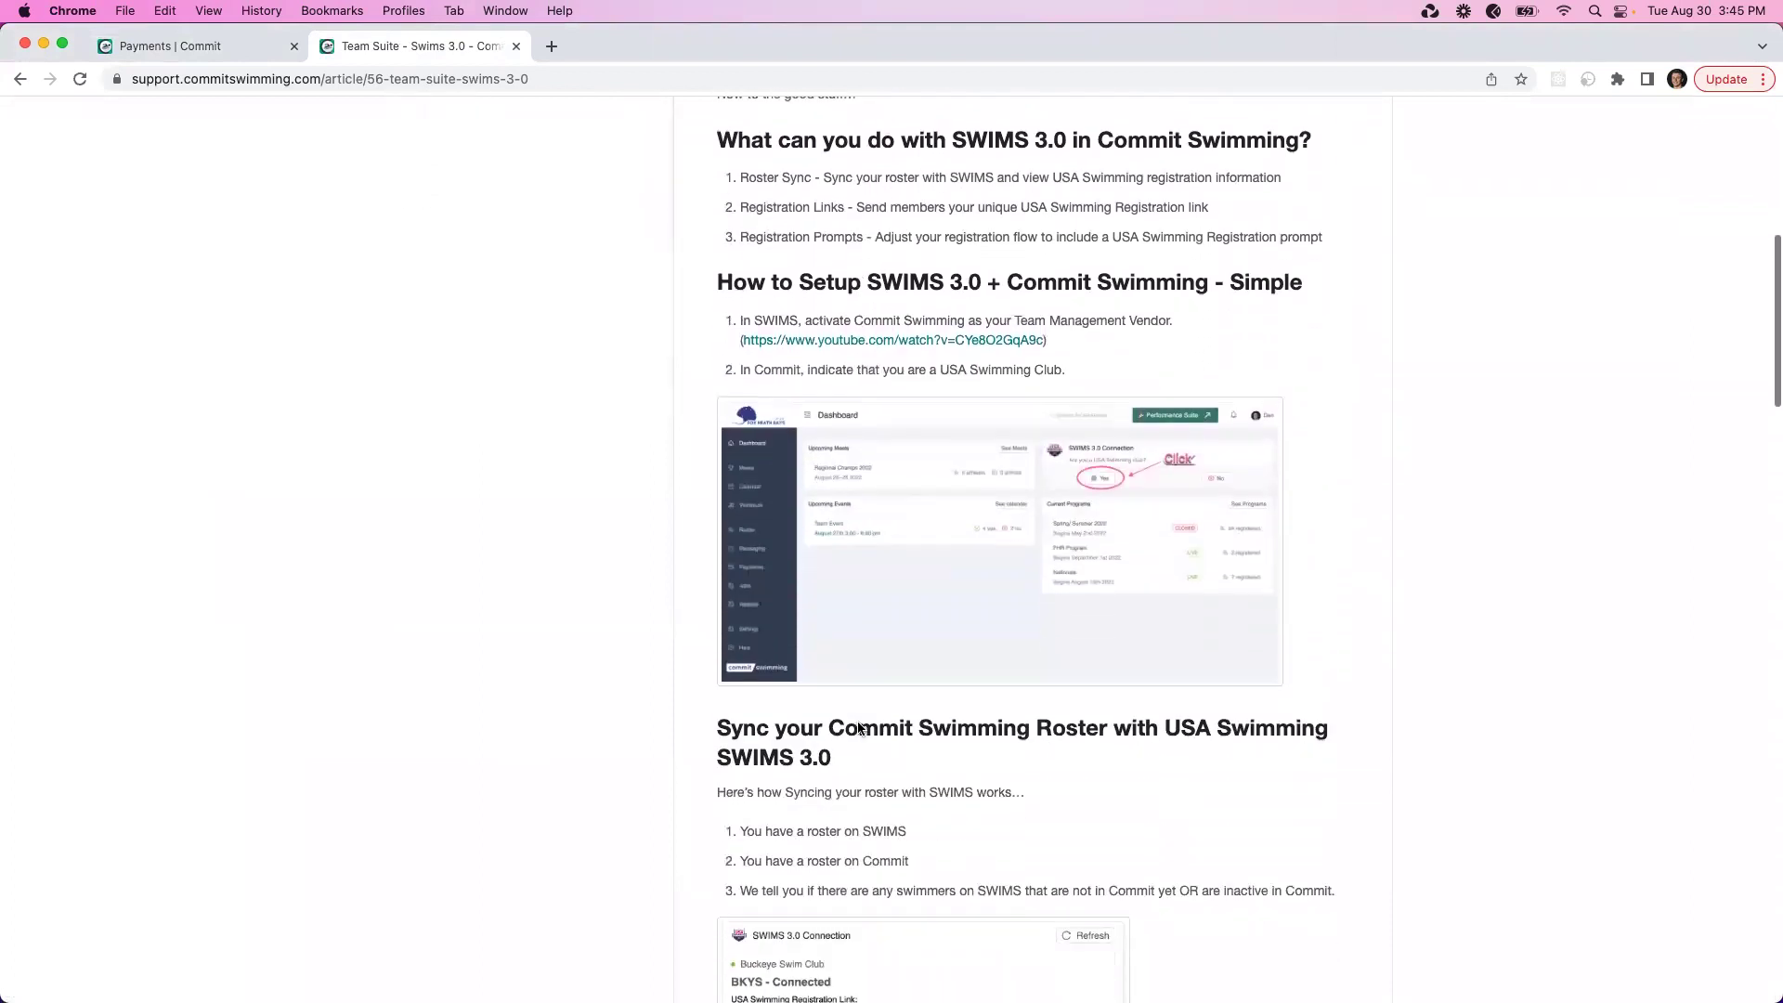
{"action": "scroll", "coordinate": [856, 721], "scroll_direction": "down", "scroll_amount": 5}
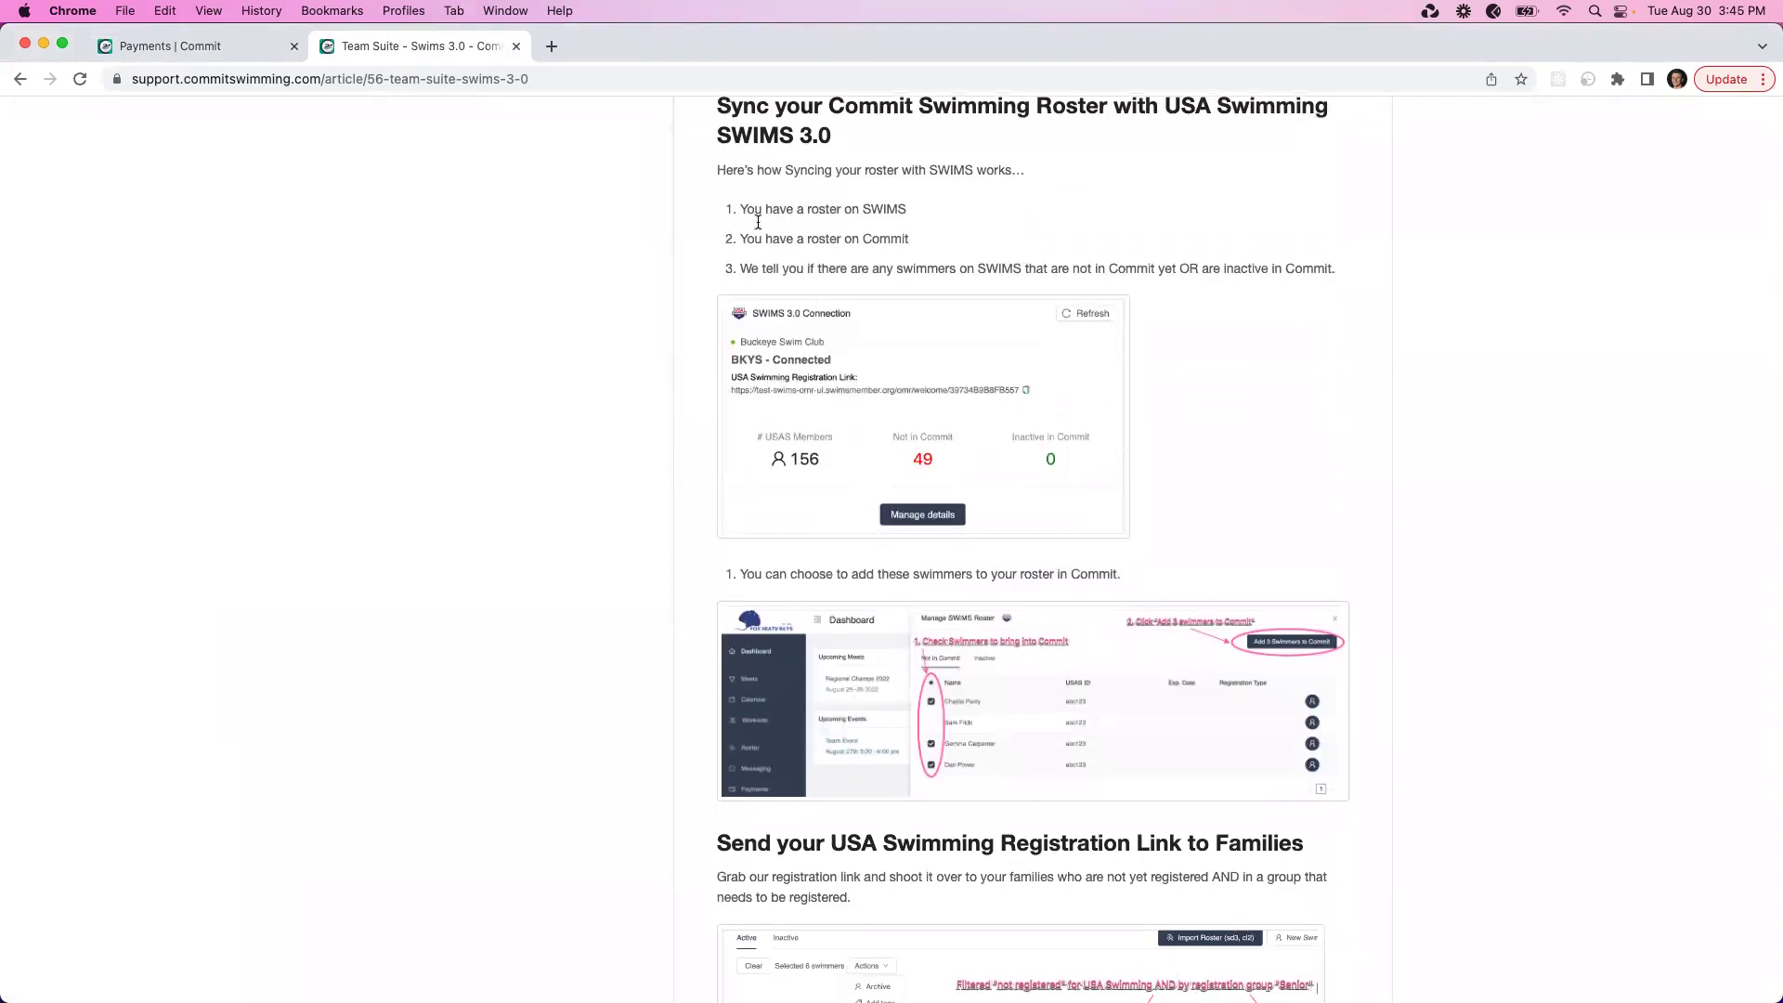
{"action": "scroll", "coordinate": [766, 241], "scroll_direction": "down", "scroll_amount": 4}
{"action": "scroll", "coordinate": [765, 240], "scroll_direction": "down", "scroll_amount": 1}
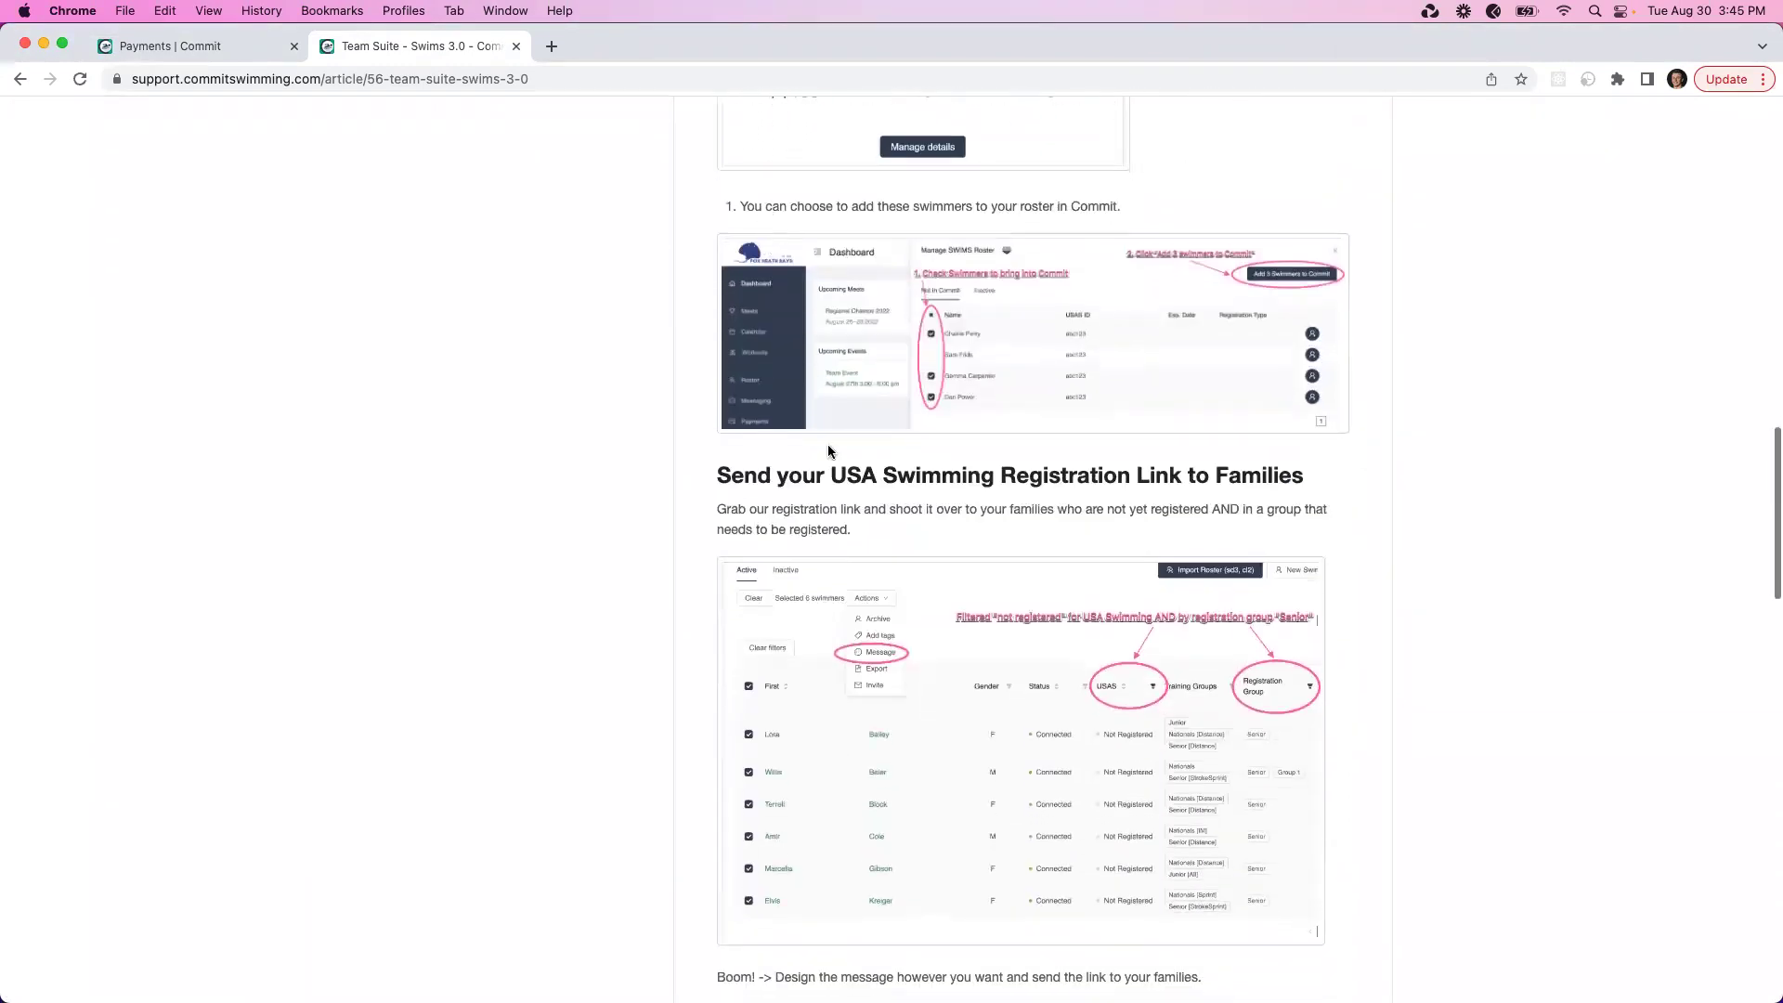
{"action": "scroll", "coordinate": [828, 450], "scroll_direction": "down", "scroll_amount": 14}
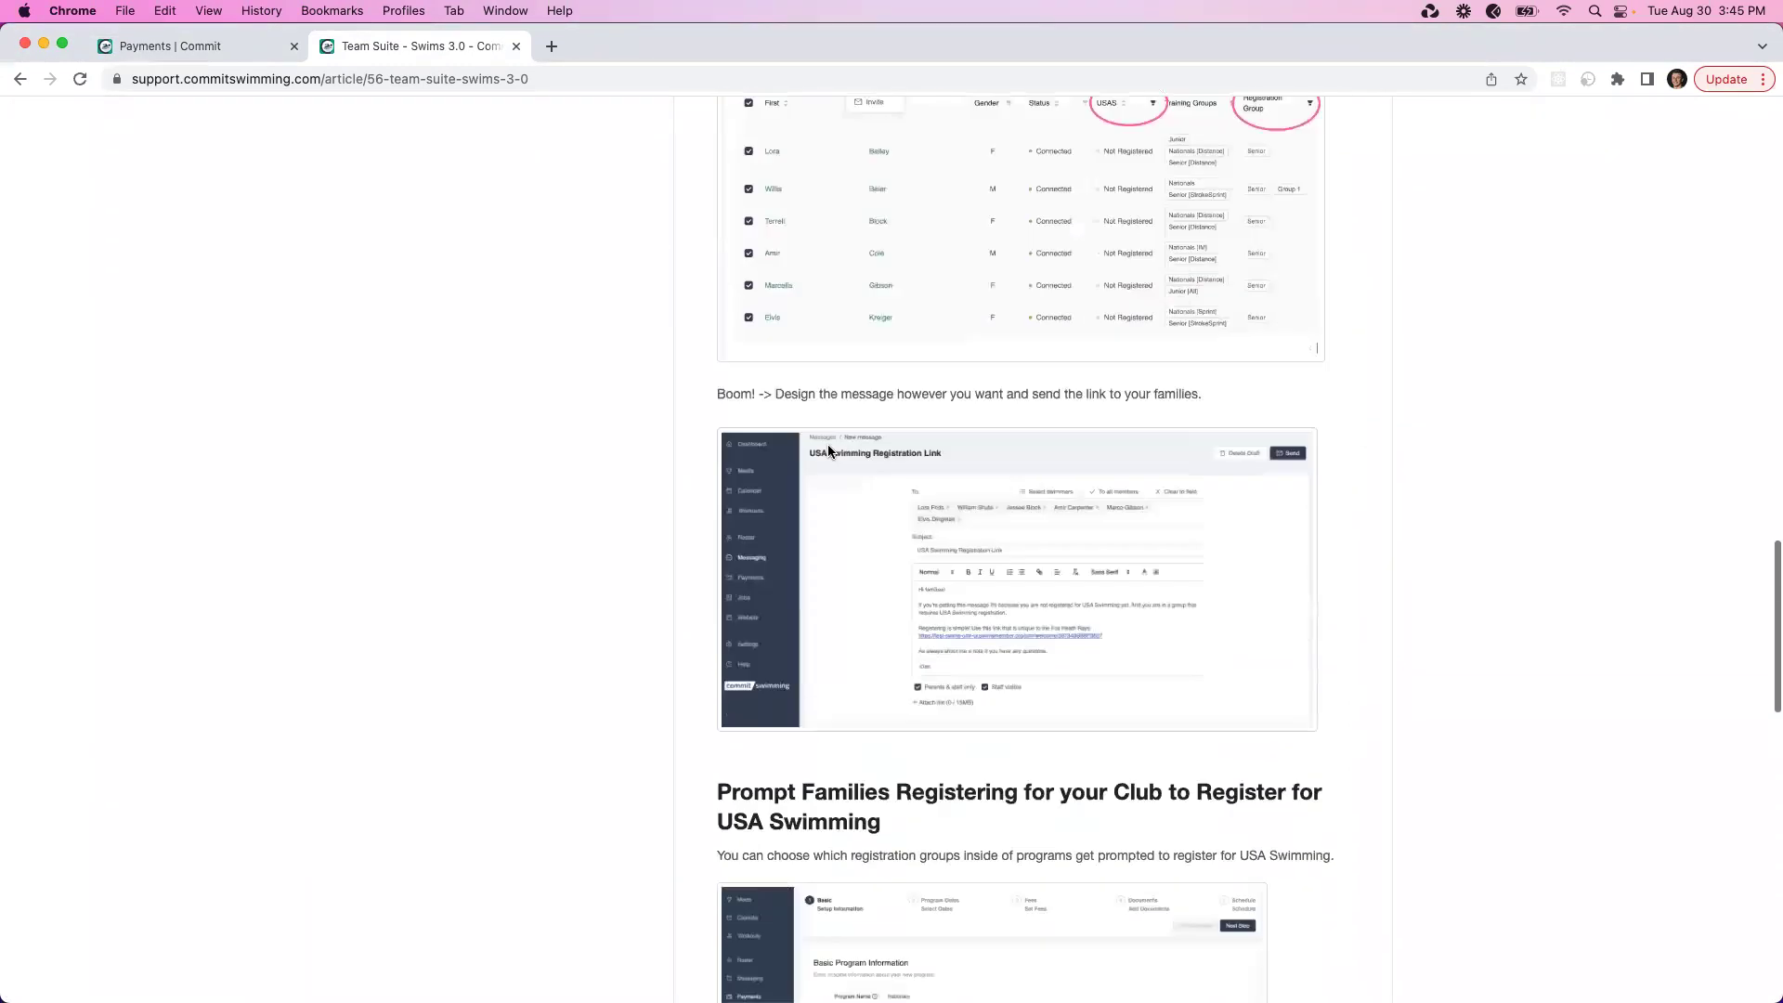
{"action": "scroll", "coordinate": [827, 450], "scroll_direction": "down", "scroll_amount": 8}
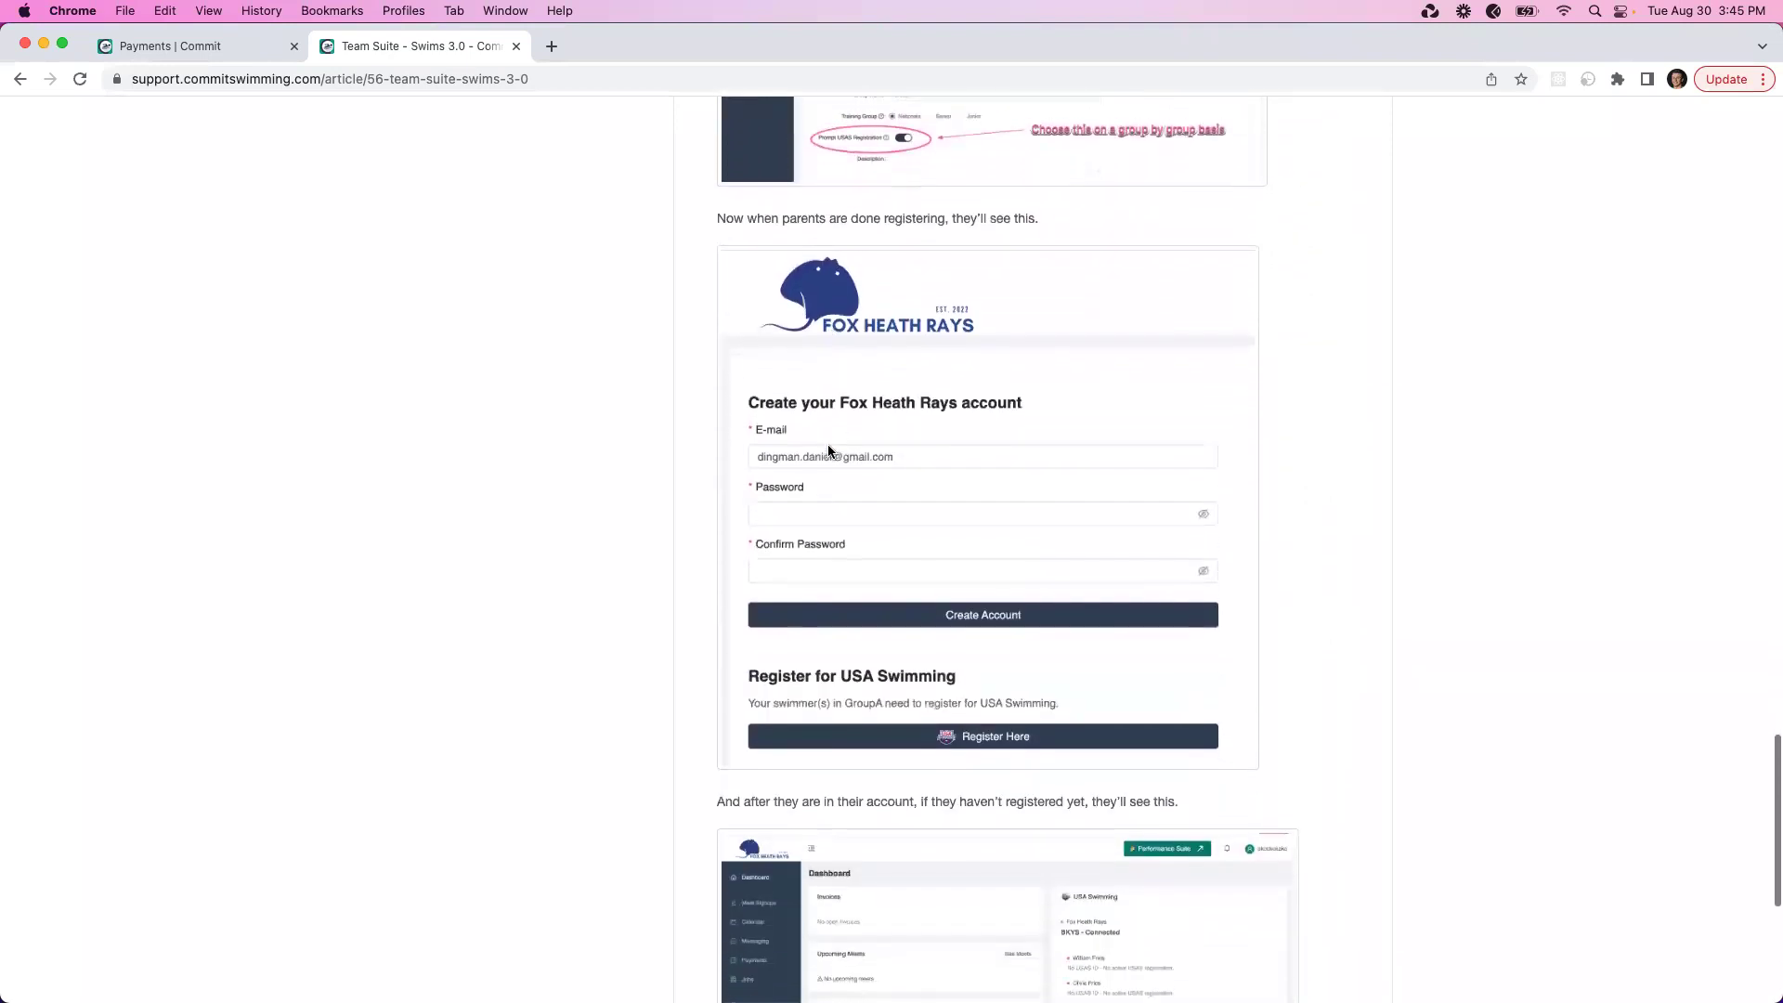
{"action": "scroll", "coordinate": [827, 444], "scroll_direction": "up", "scroll_amount": 20}
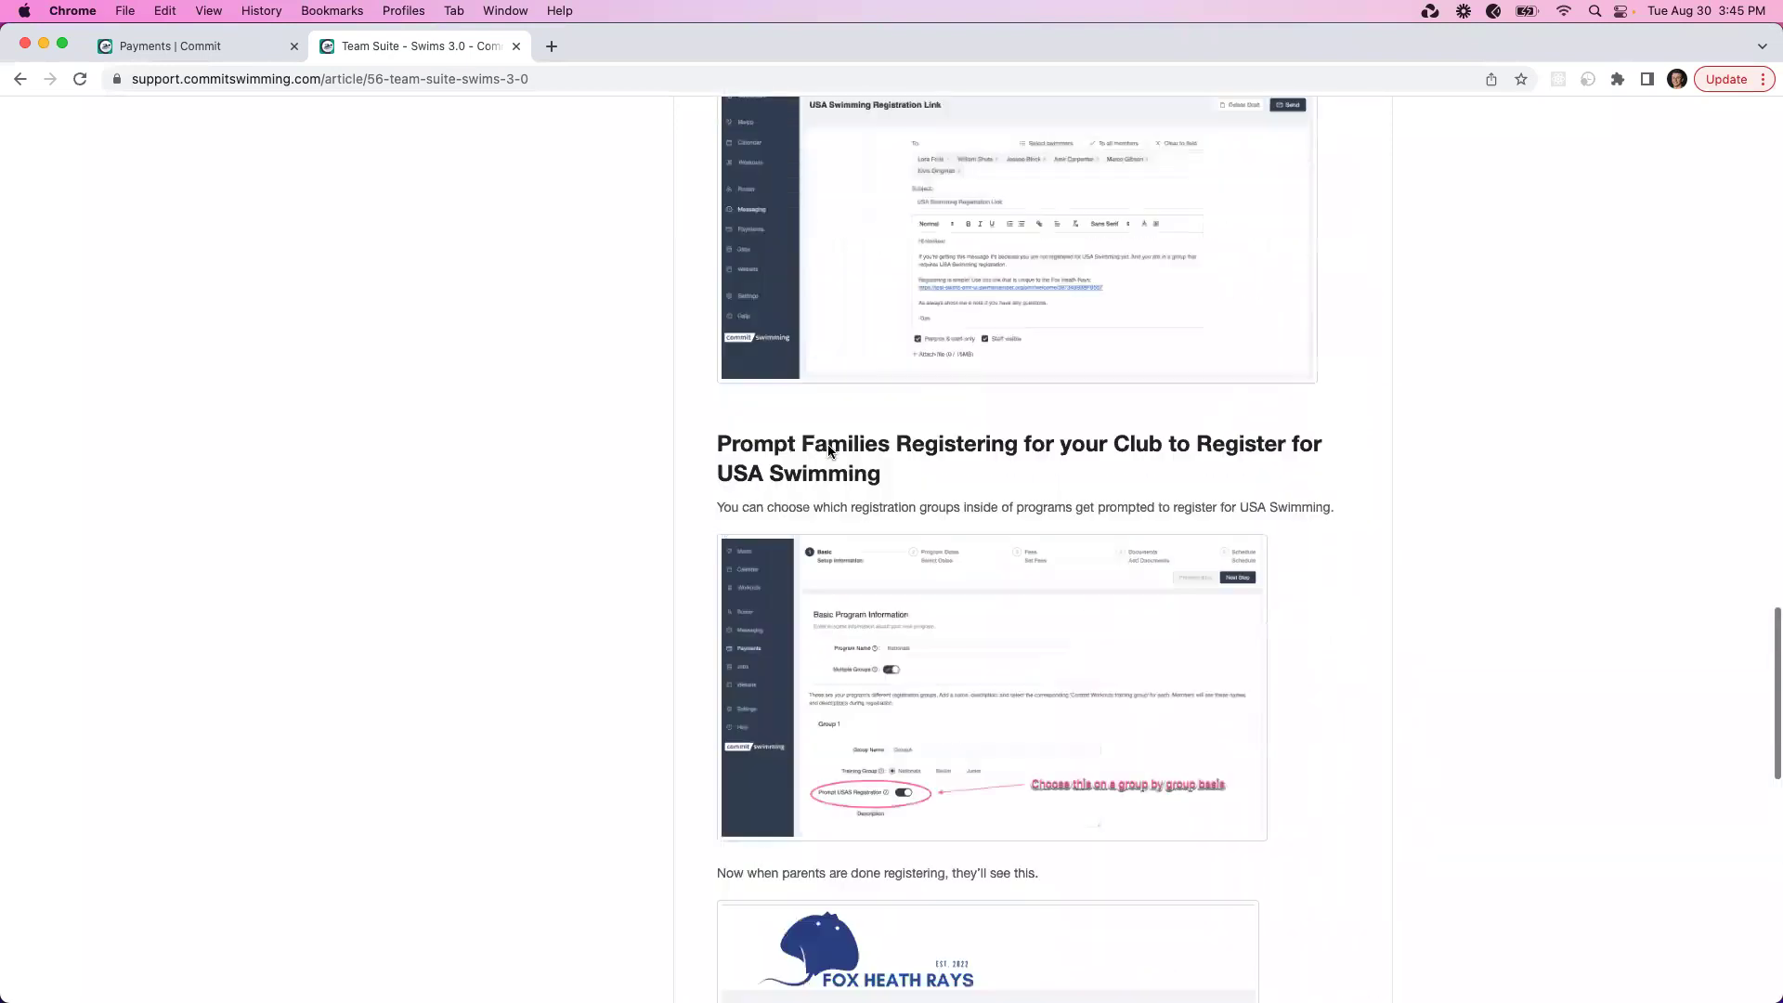
{"action": "scroll", "coordinate": [828, 444], "scroll_direction": "up", "scroll_amount": 15}
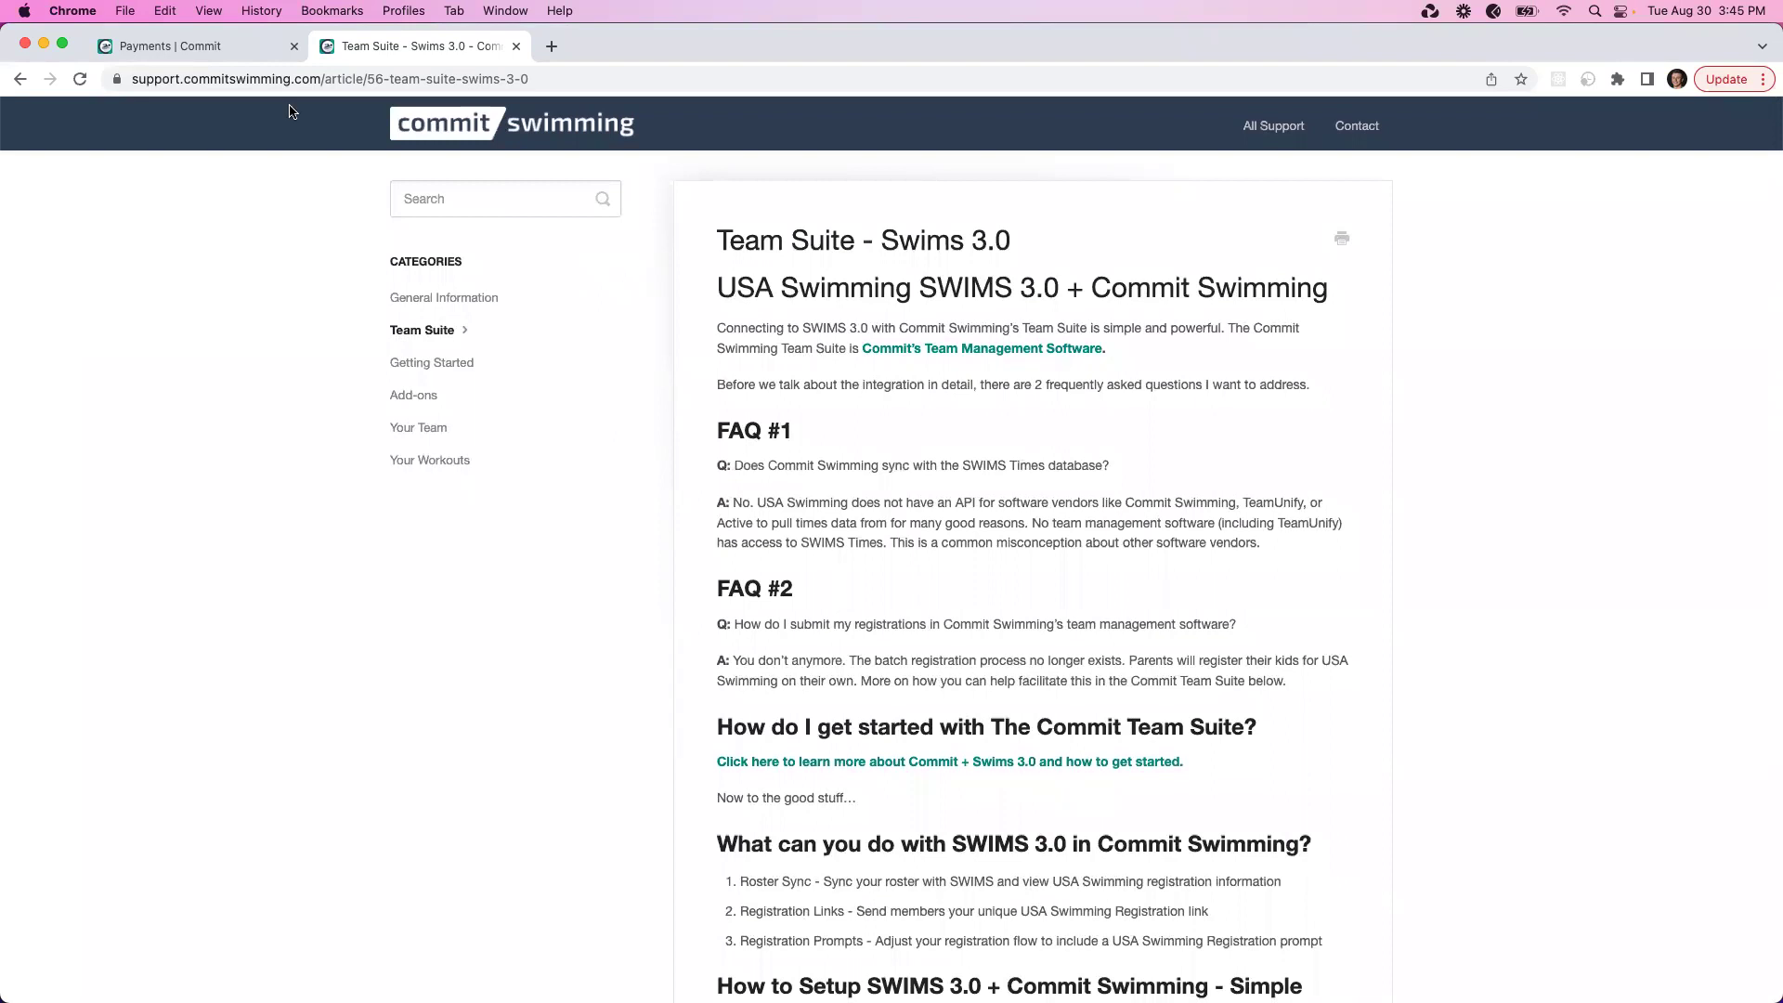
{"action": "left_click", "coordinate": [225, 44]}
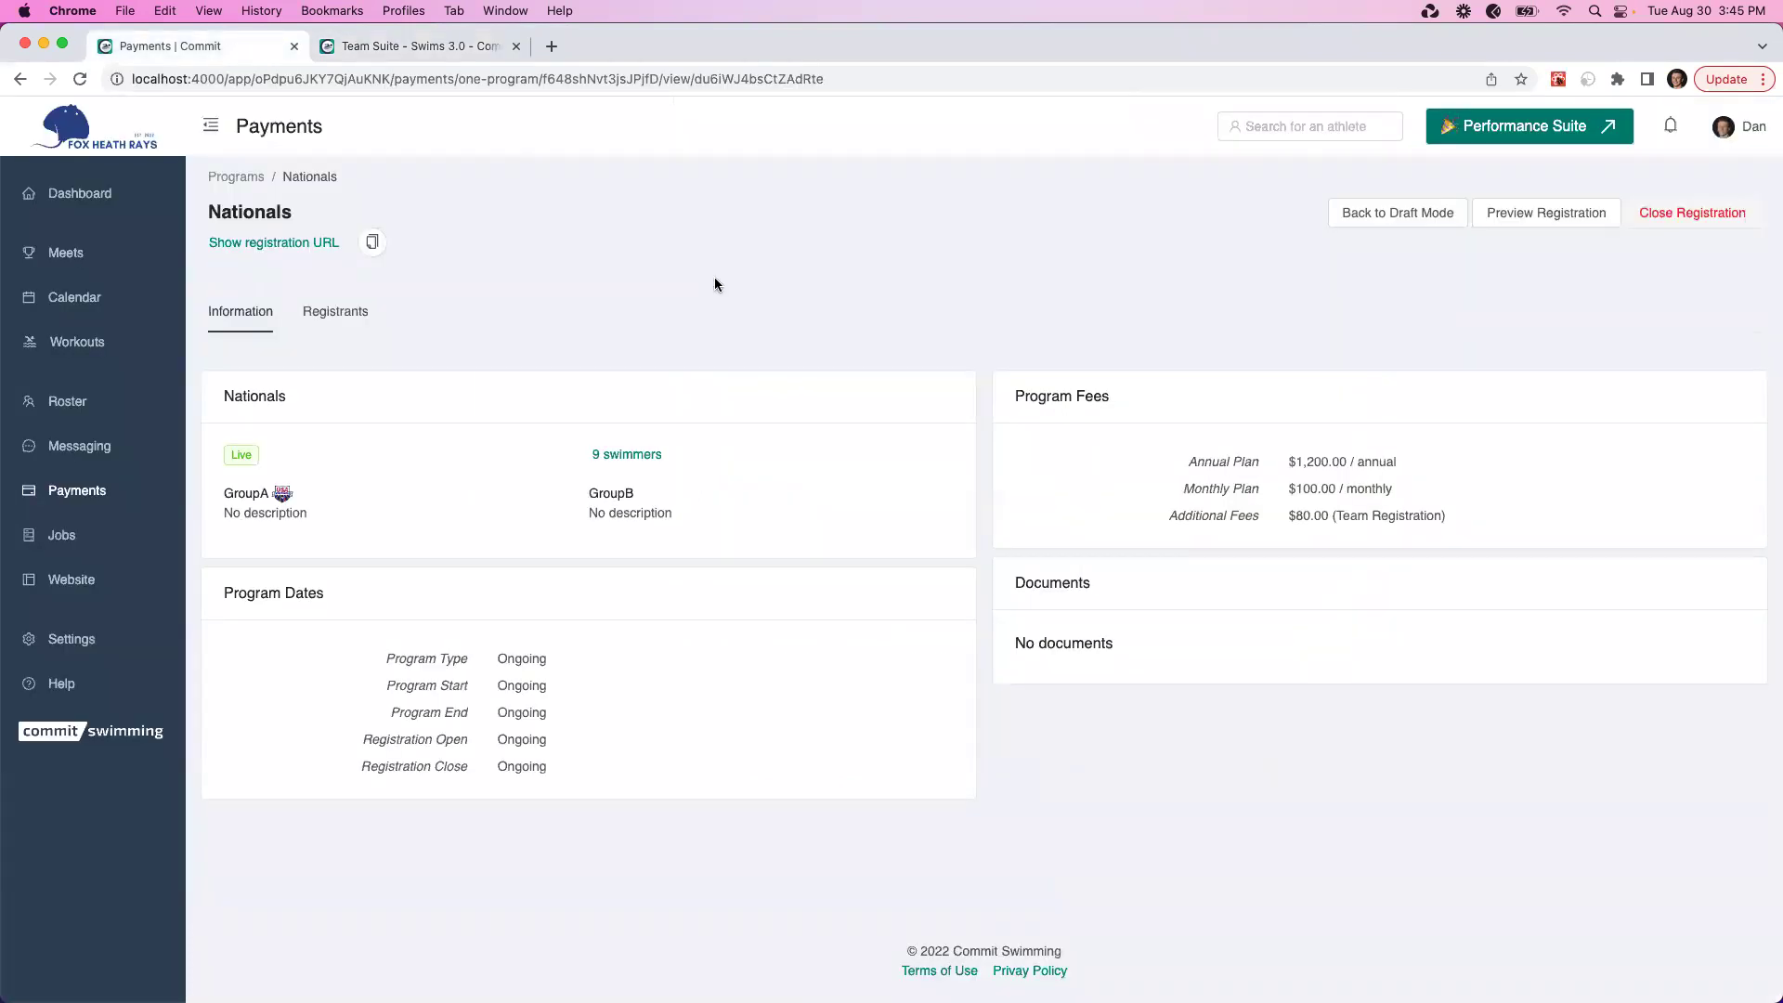